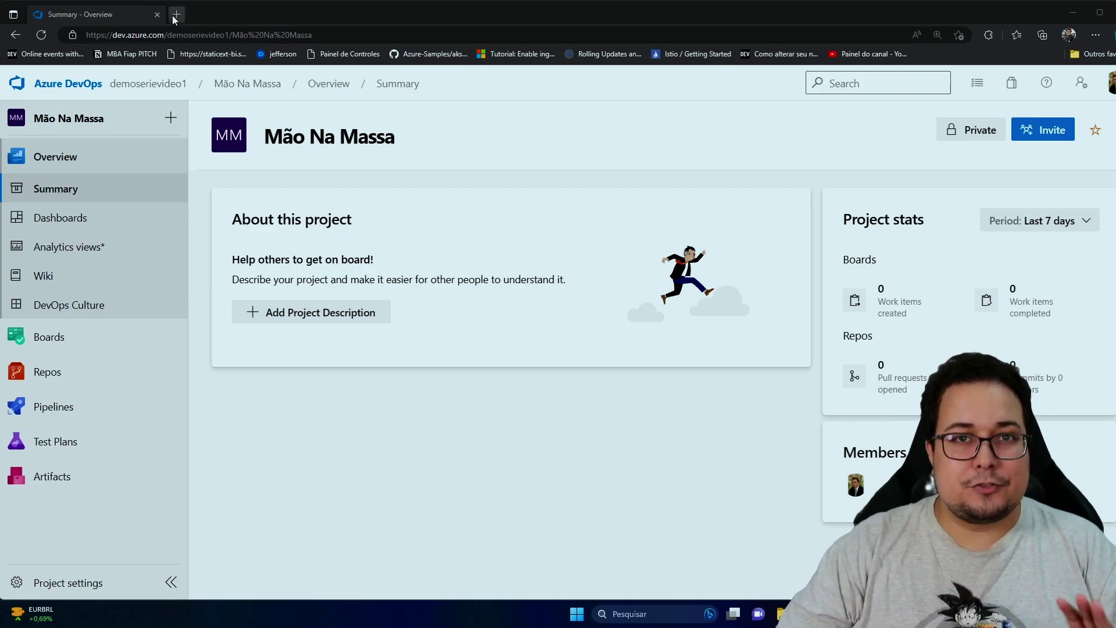
# Search the web for "github virtual environment" in a new browser tab and open the actions/runner-images repository
pyautogui.write('github vi')
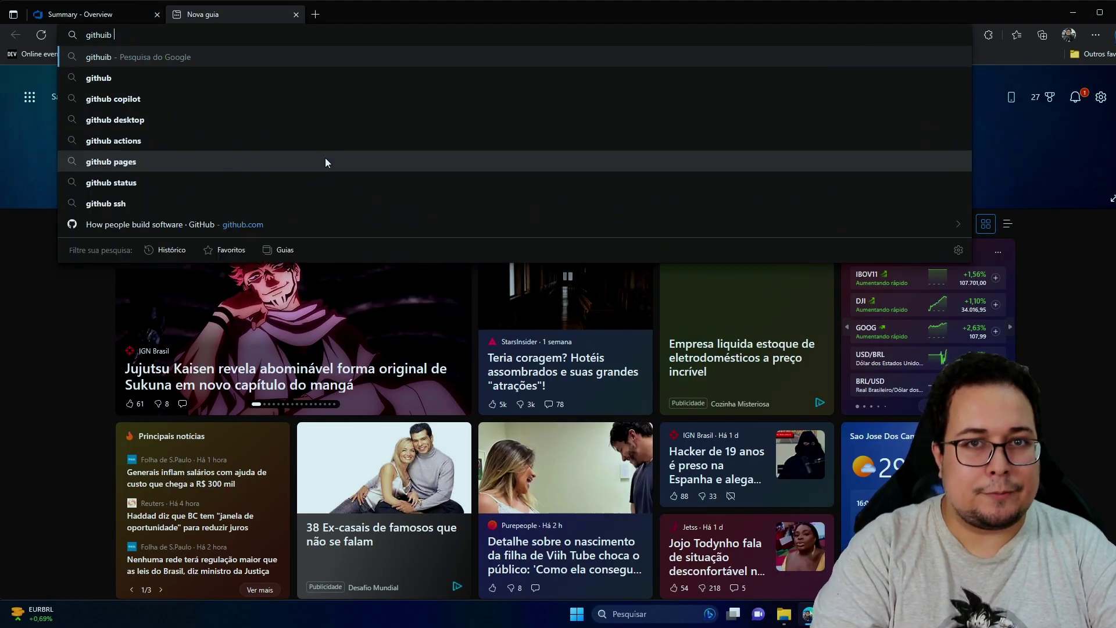
pyautogui.write('rtual env')
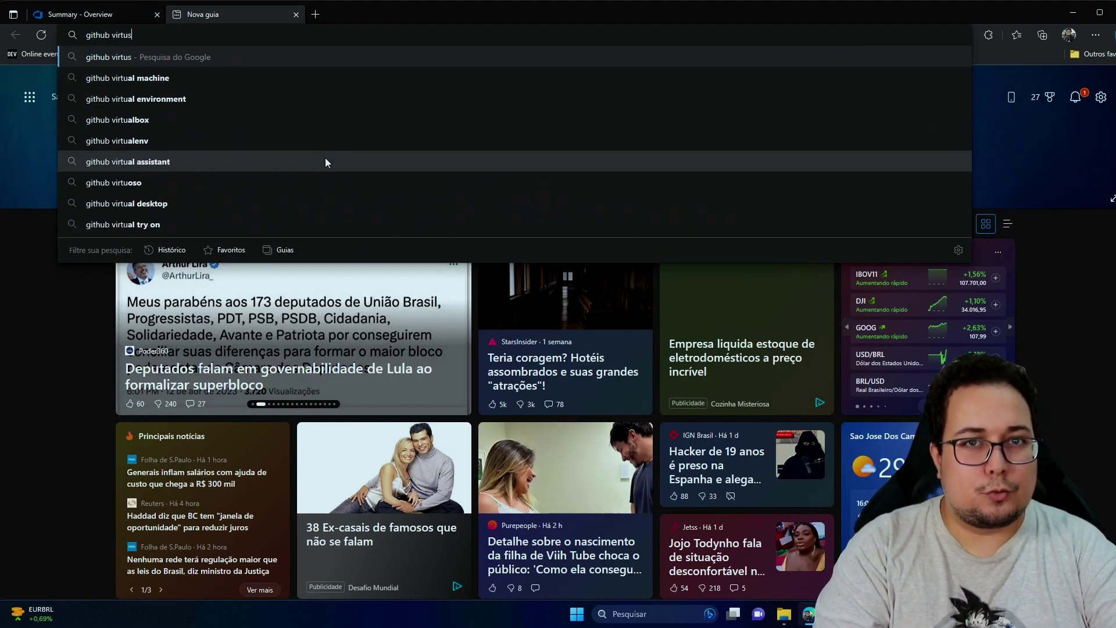
pyautogui.write('i')
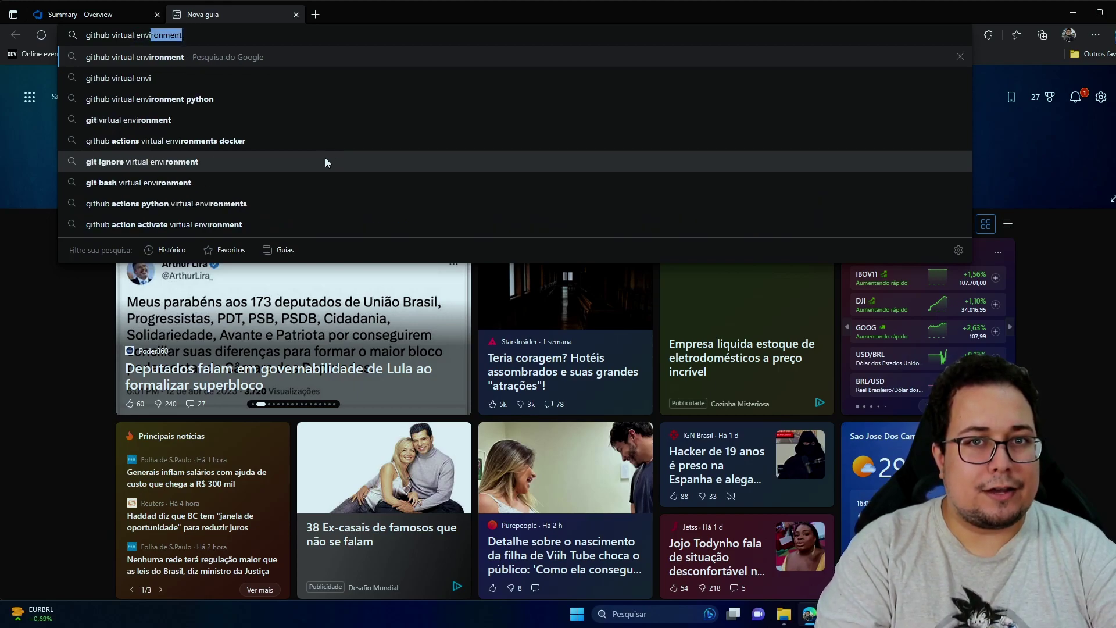
pyautogui.press('Return')
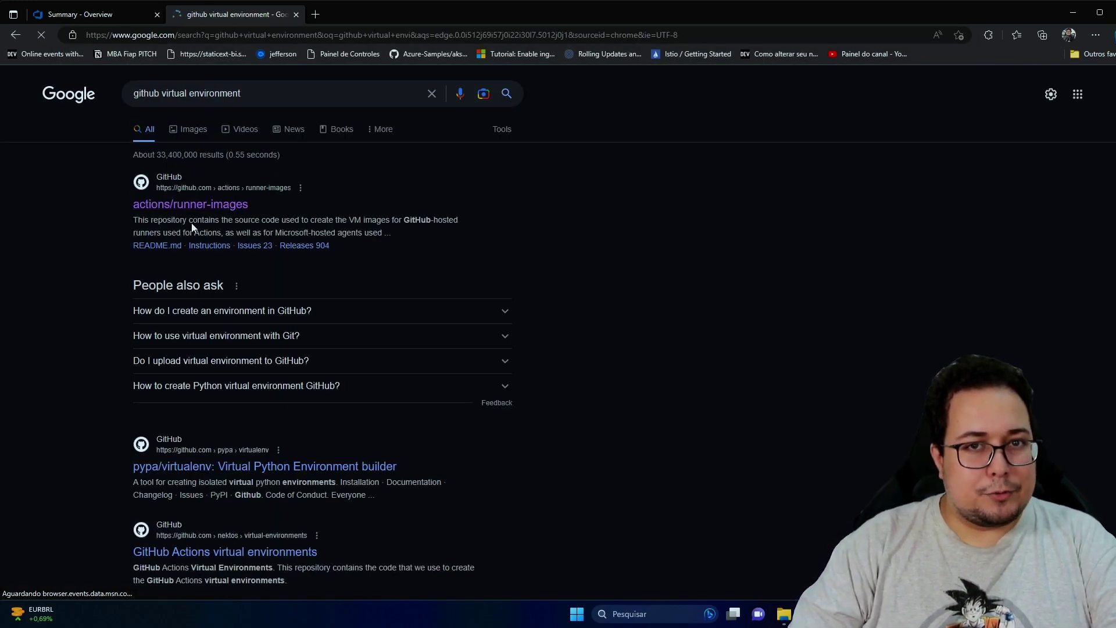
pyautogui.click(185, 204)
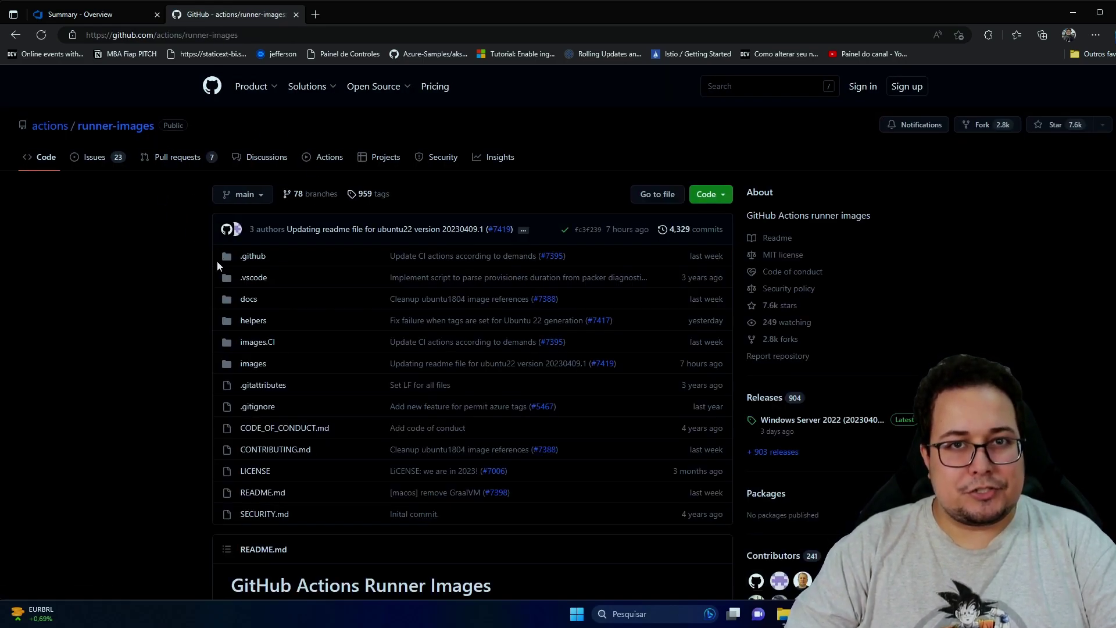
# Examine the runner-images README, covering the note on Microsoft-hosted agents for Azure Pipelines and the Available Images table
pyautogui.hotkey('ctrl', '+')
pyautogui.hotkey('ctrl', '+')
pyautogui.hotkey('ctrl', '+')
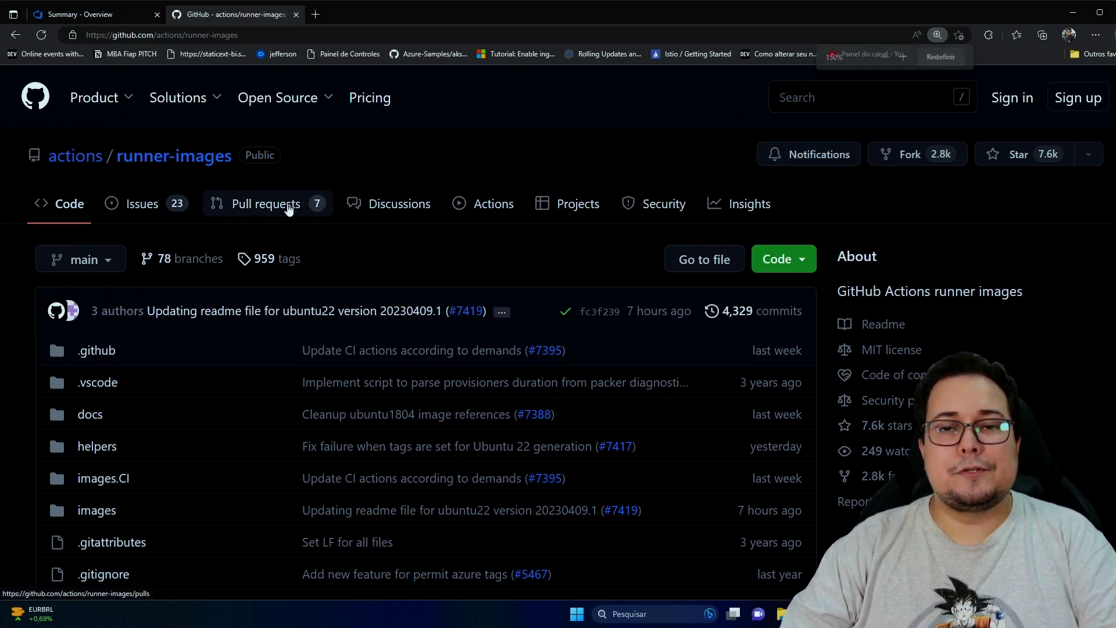
pyautogui.scroll(-2, 287, 210)
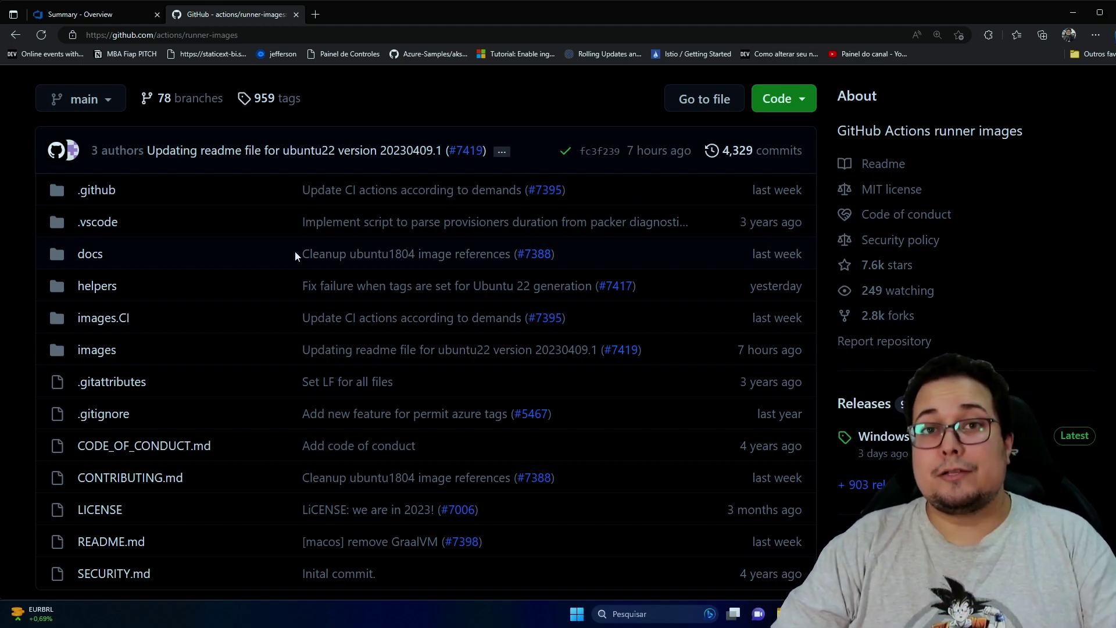
pyautogui.scroll(-6, 296, 255)
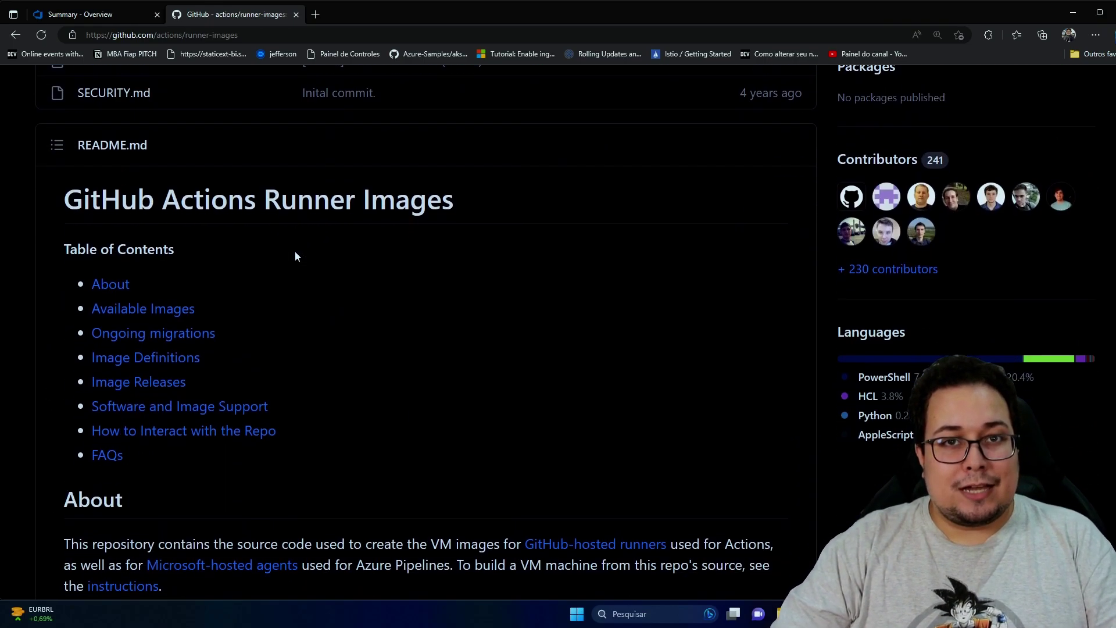
pyautogui.scroll(-2, 296, 250)
pyautogui.scroll(2, 299, 248)
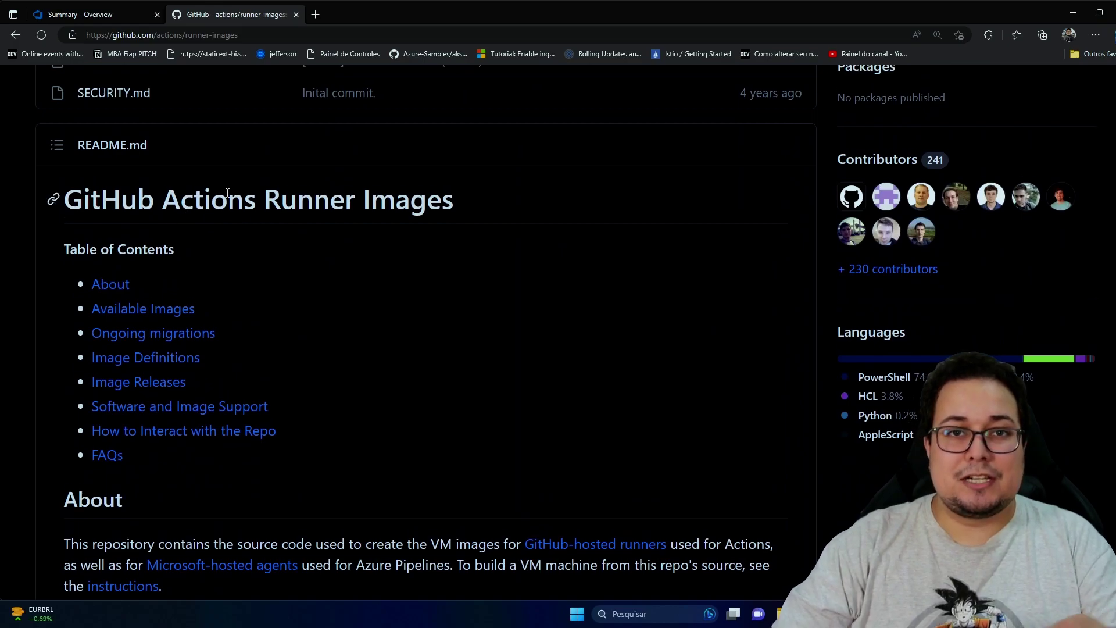
pyautogui.scroll(-3, 295, 246)
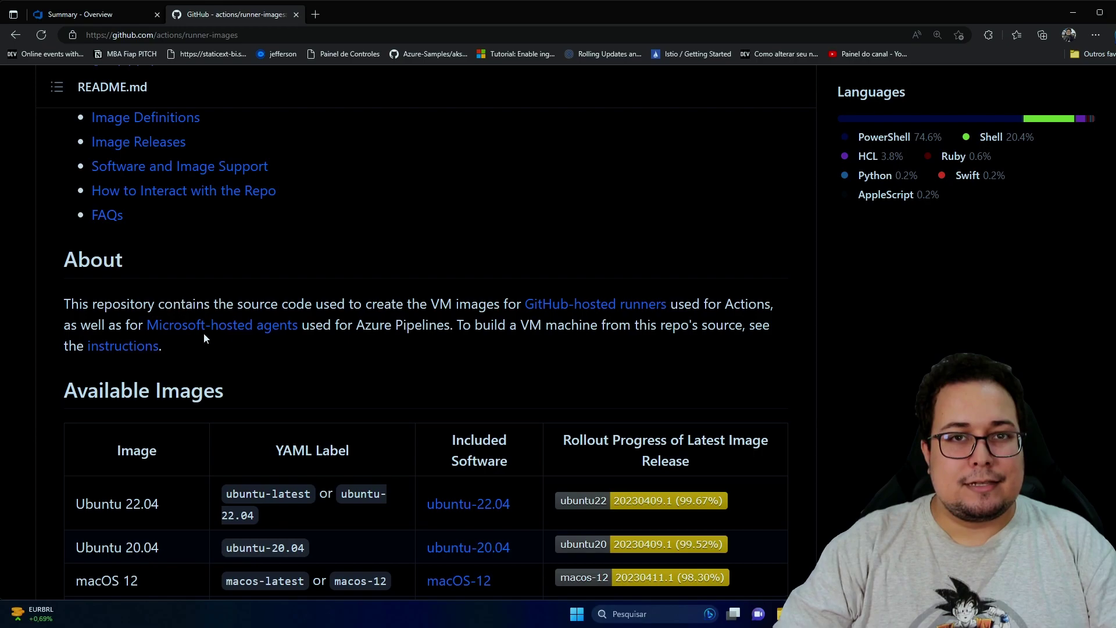
pyautogui.moveTo(66, 322); pyautogui.dragTo(463, 324)
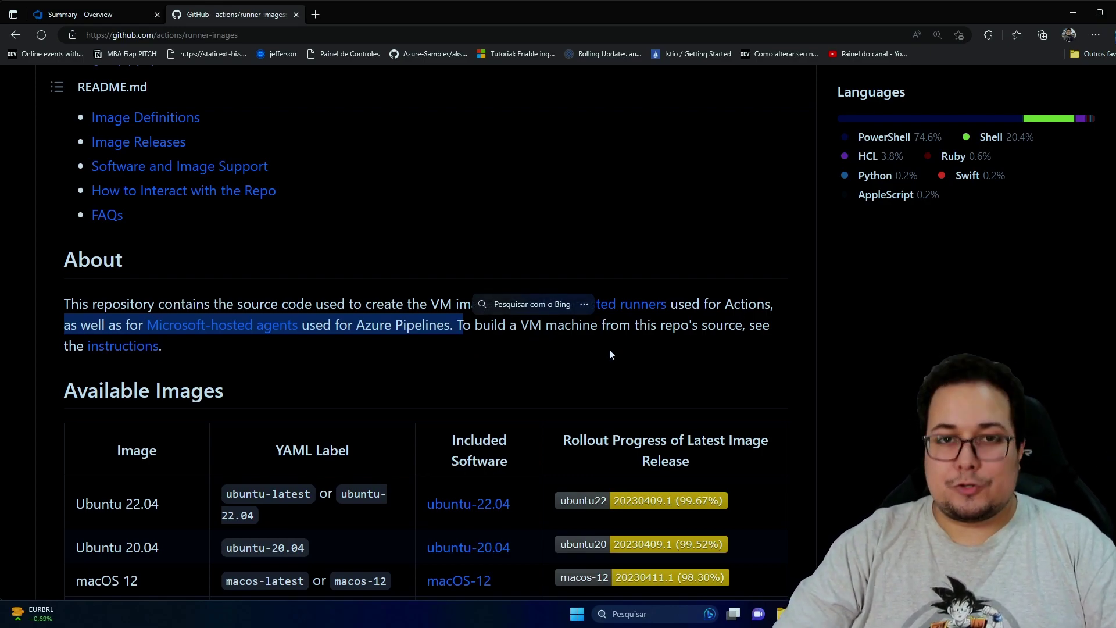
pyautogui.scroll(-3, 243, 325)
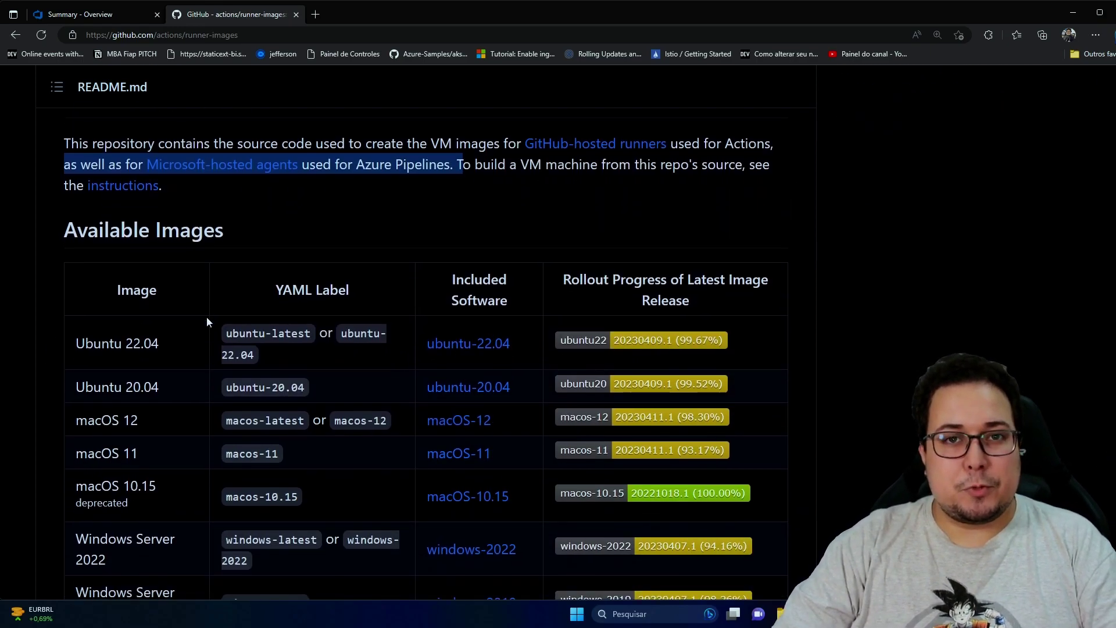
pyautogui.scroll(-3, 244, 329)
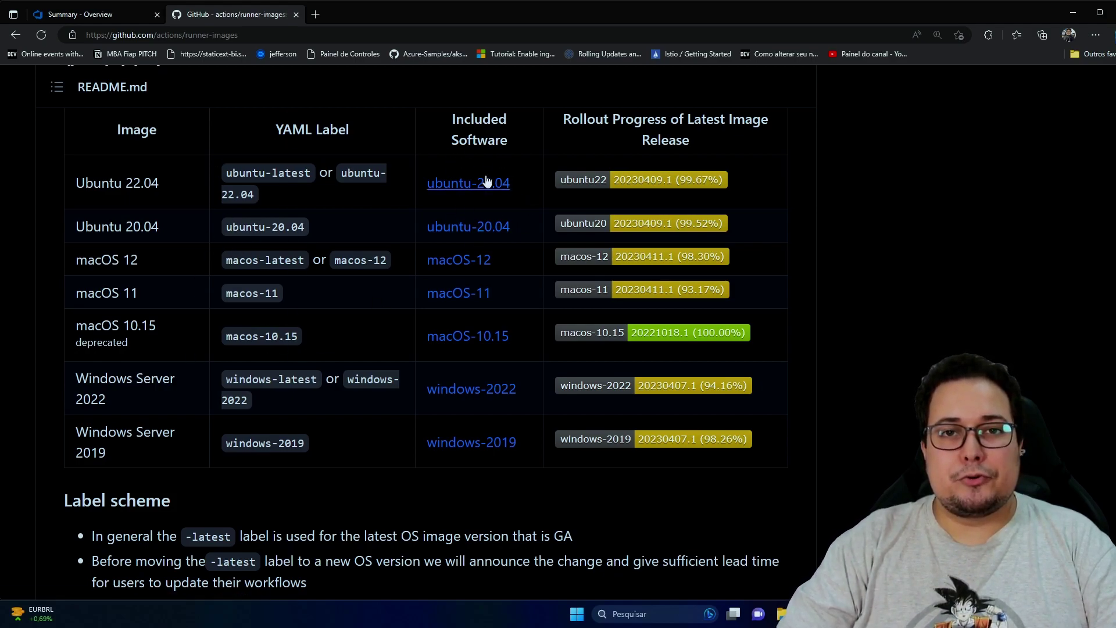
# Open the included software page for Ubuntu 22.04 and review its OS details, languages, runtimes and package management
pyautogui.click(459, 183)
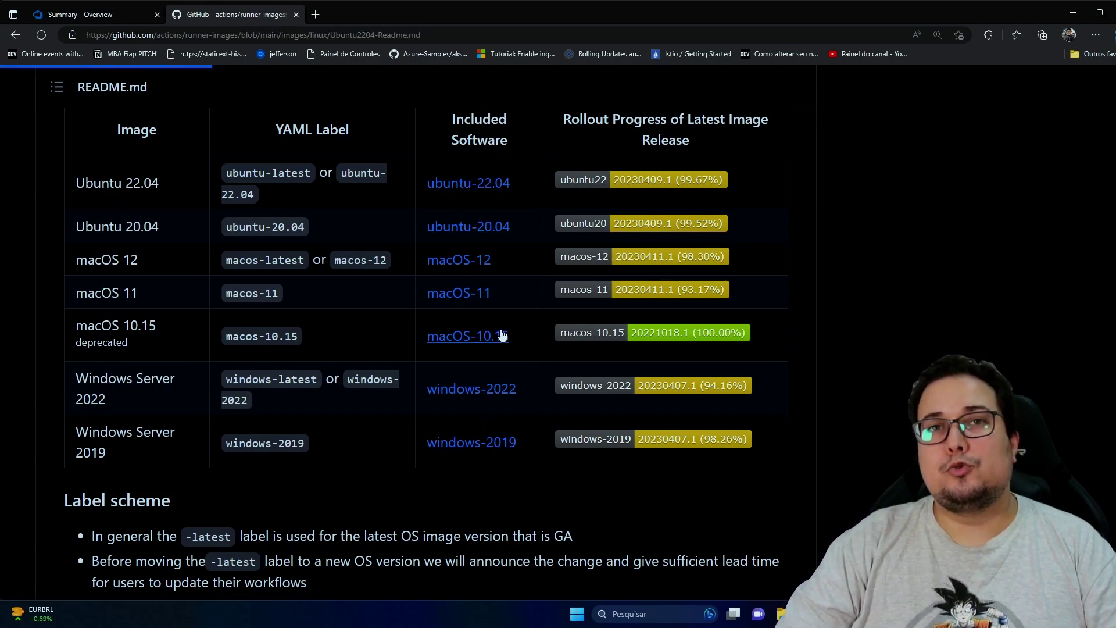
pyautogui.scroll(-10, 500, 329)
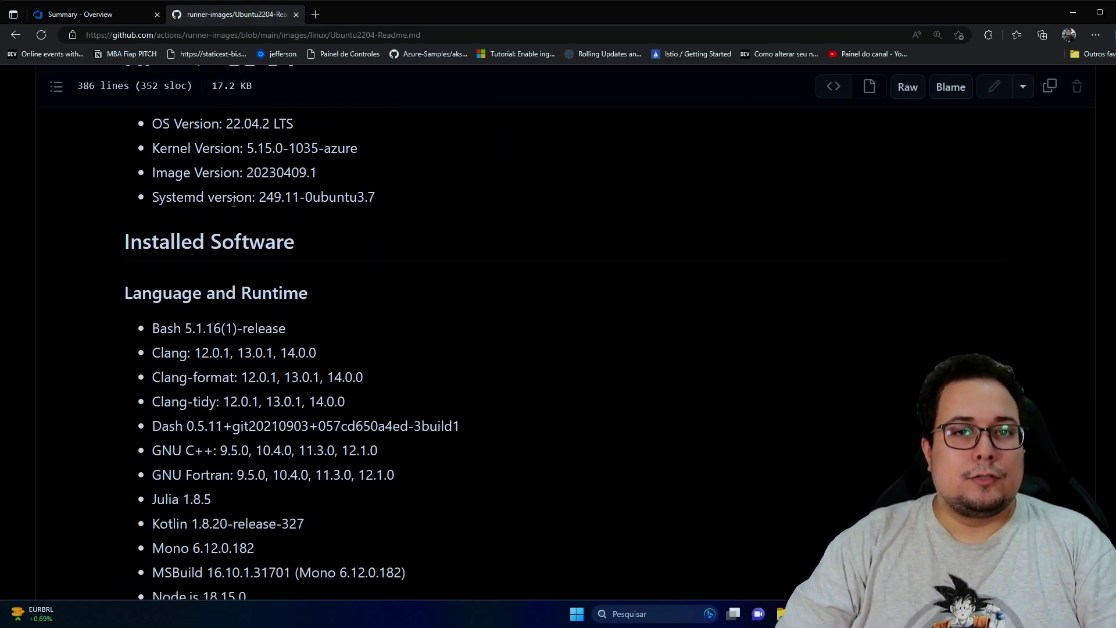
pyautogui.scroll(3, 224, 298)
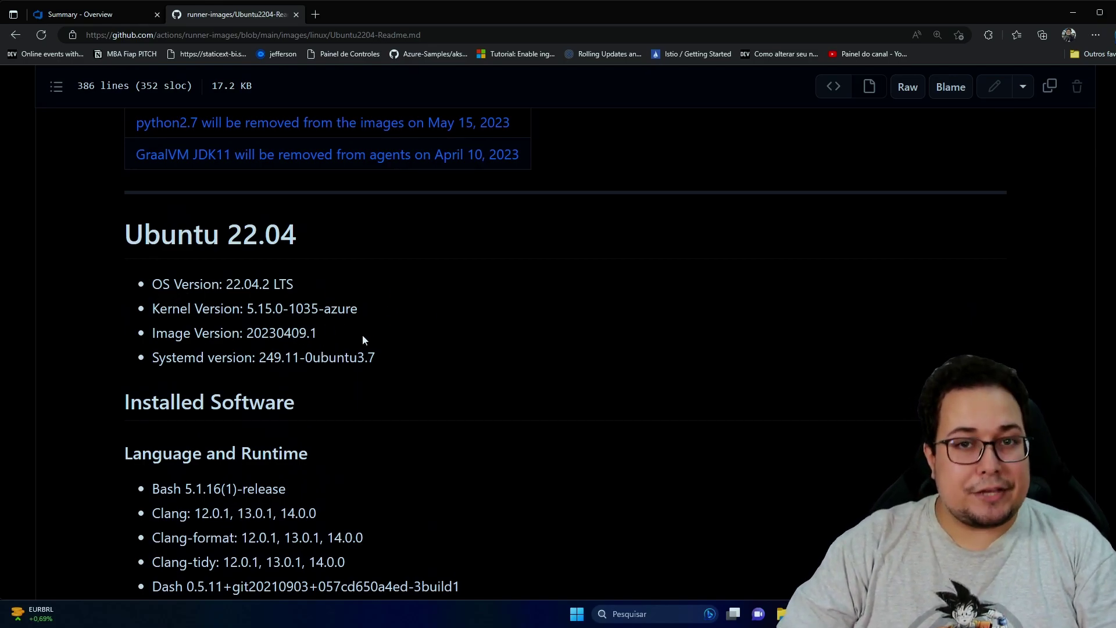
pyautogui.scroll(-1, 335, 359)
pyautogui.scroll(-3, 335, 359)
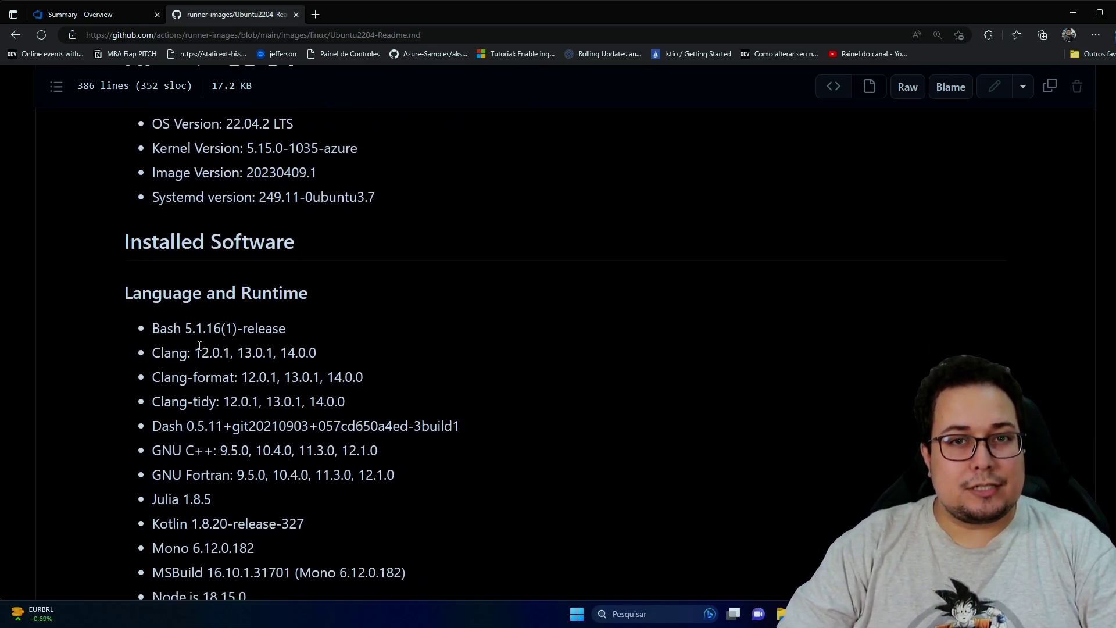
pyautogui.scroll(-4, 183, 291)
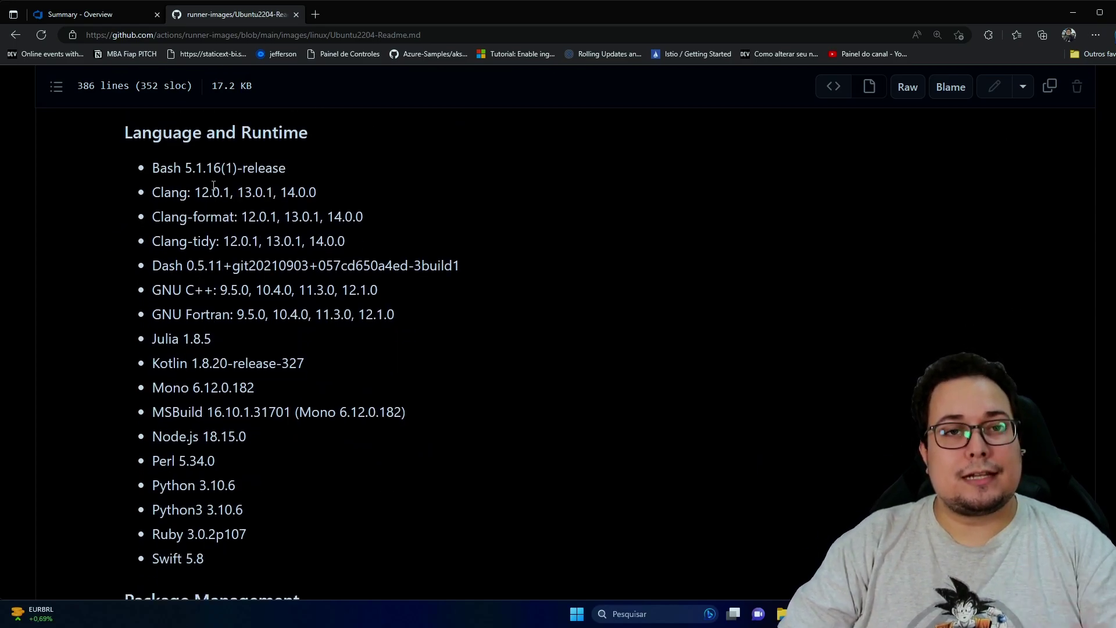
pyautogui.scroll(-7, 204, 249)
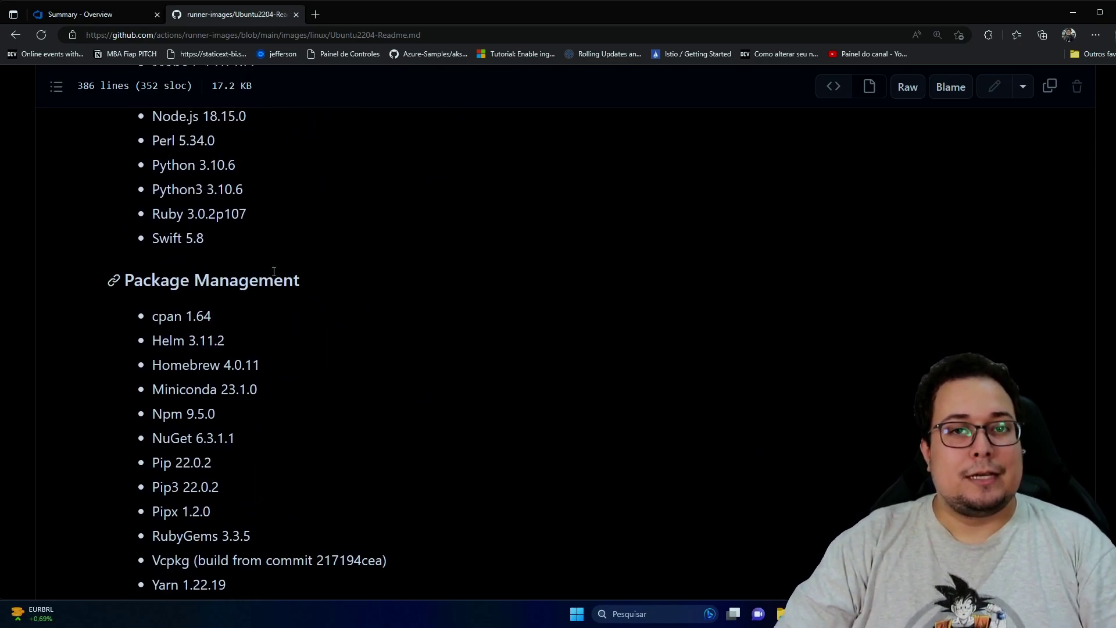
pyautogui.scroll(-6, 273, 270)
pyautogui.scroll(-3, 291, 279)
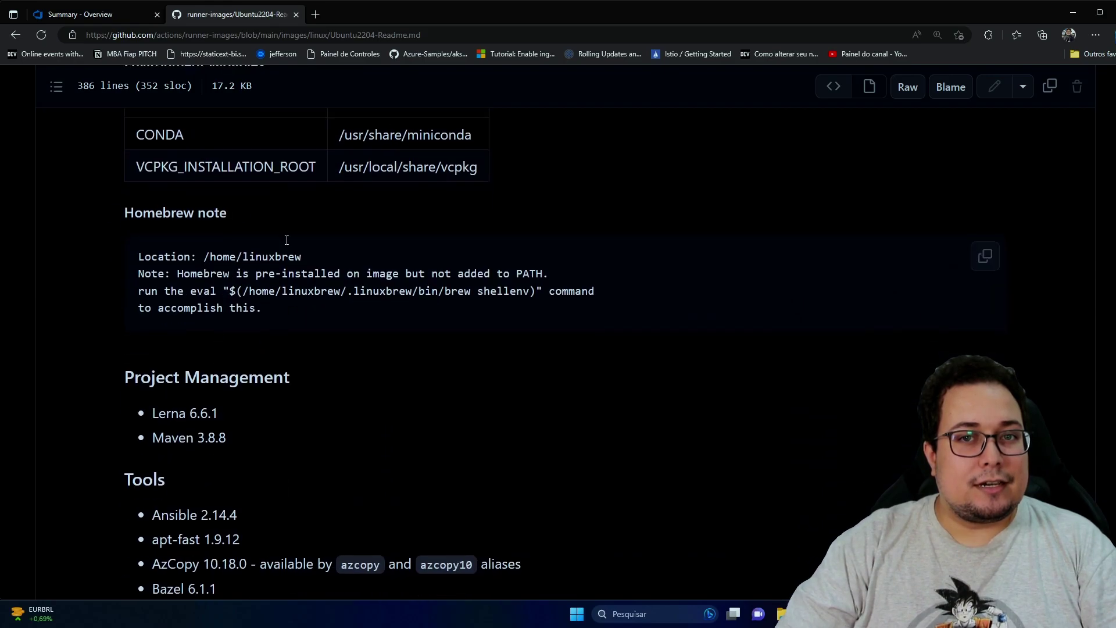
# Examine the rest of the Ubuntu 22.04 software list, from project management tools to container images, and close the repository page
pyautogui.scroll(2, 312, 277)
pyautogui.scroll(-2, 308, 430)
pyautogui.scroll(-8, 308, 430)
pyautogui.scroll(-18, 182, 235)
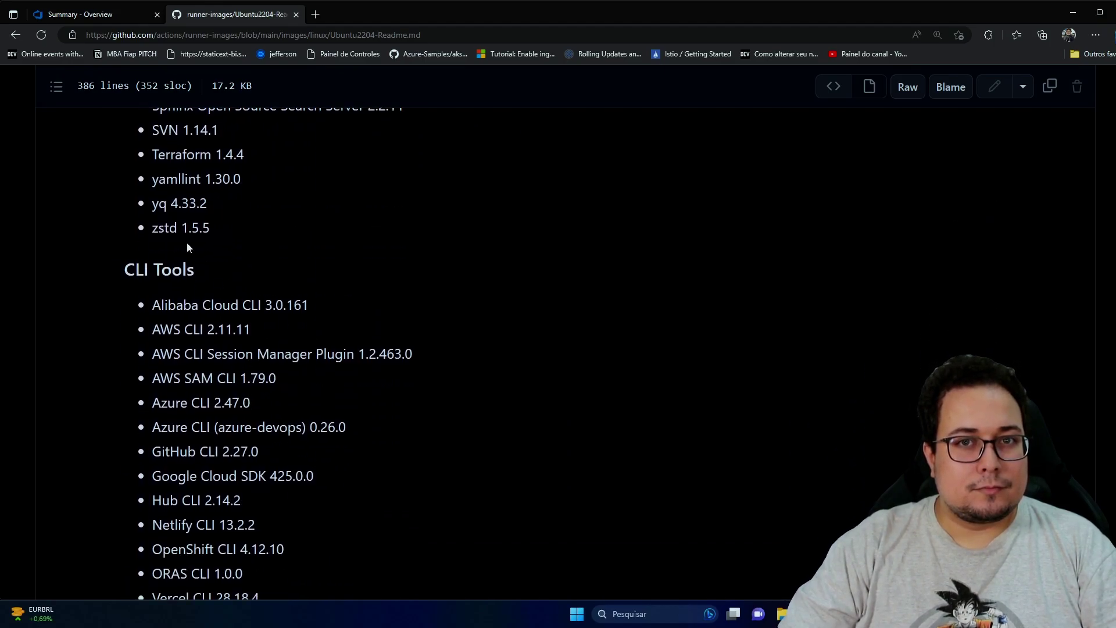
pyautogui.scroll(-12, 189, 248)
pyautogui.scroll(-4, 191, 299)
pyautogui.scroll(1, 192, 304)
pyautogui.scroll(-3, 195, 317)
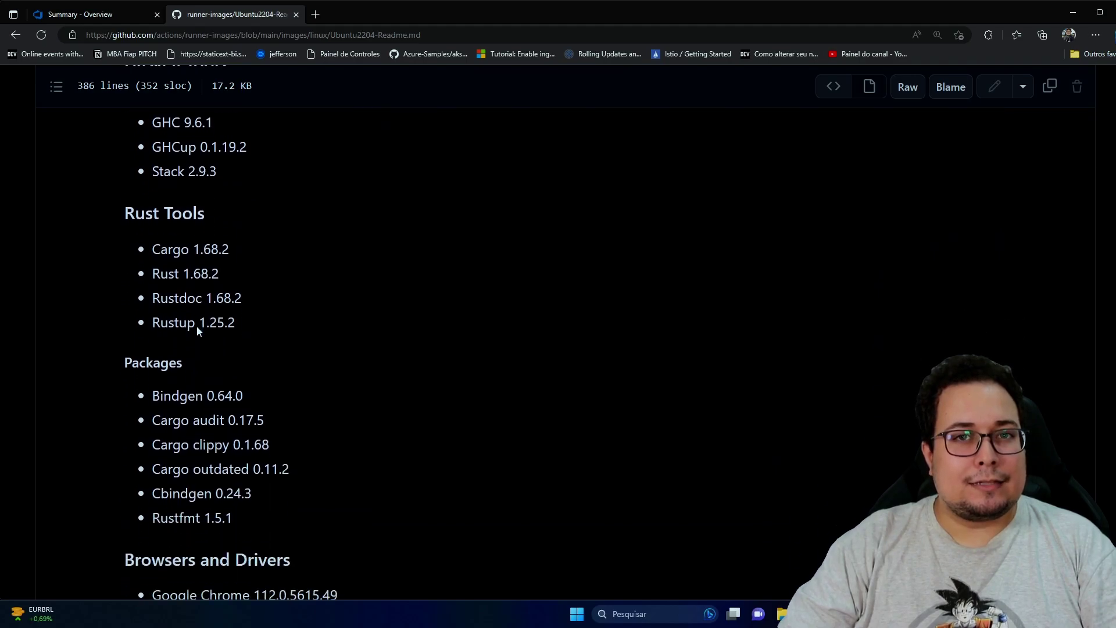
pyautogui.scroll(-2, 197, 330)
pyautogui.scroll(-8, 199, 340)
pyautogui.scroll(-20, 201, 352)
pyautogui.scroll(-20, 202, 349)
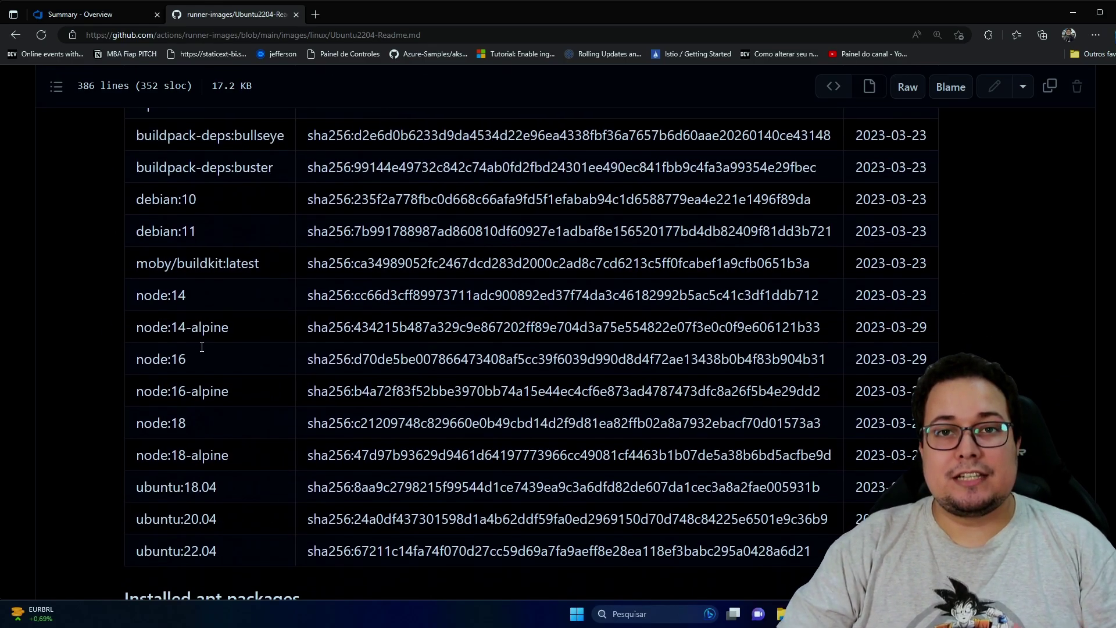
pyautogui.click(15, 36)
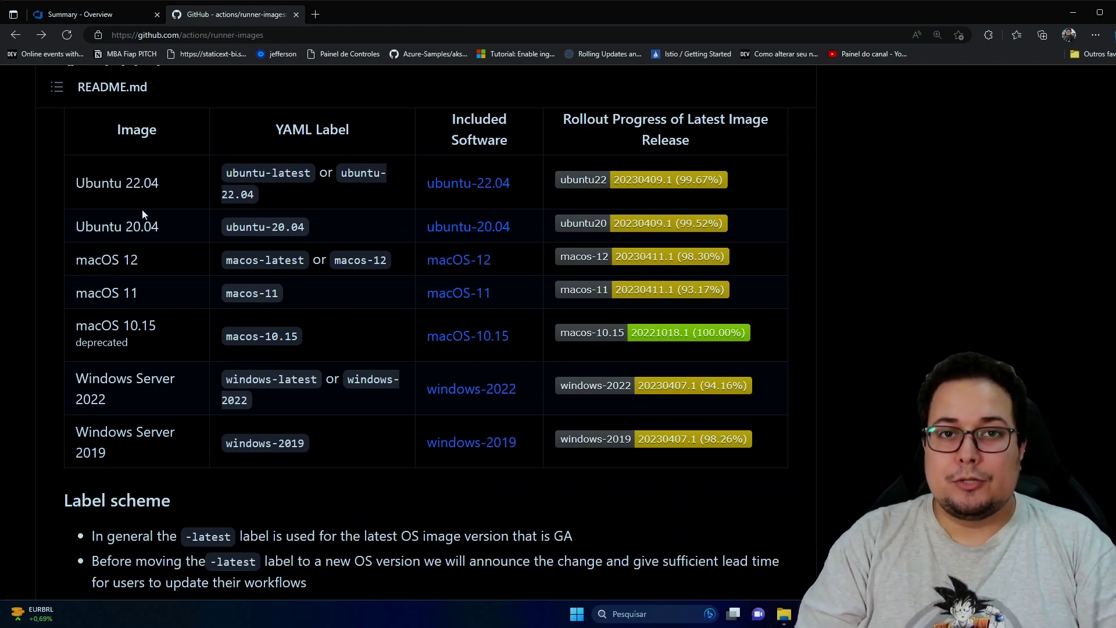
pyautogui.hotkey('ctrl', 'w')
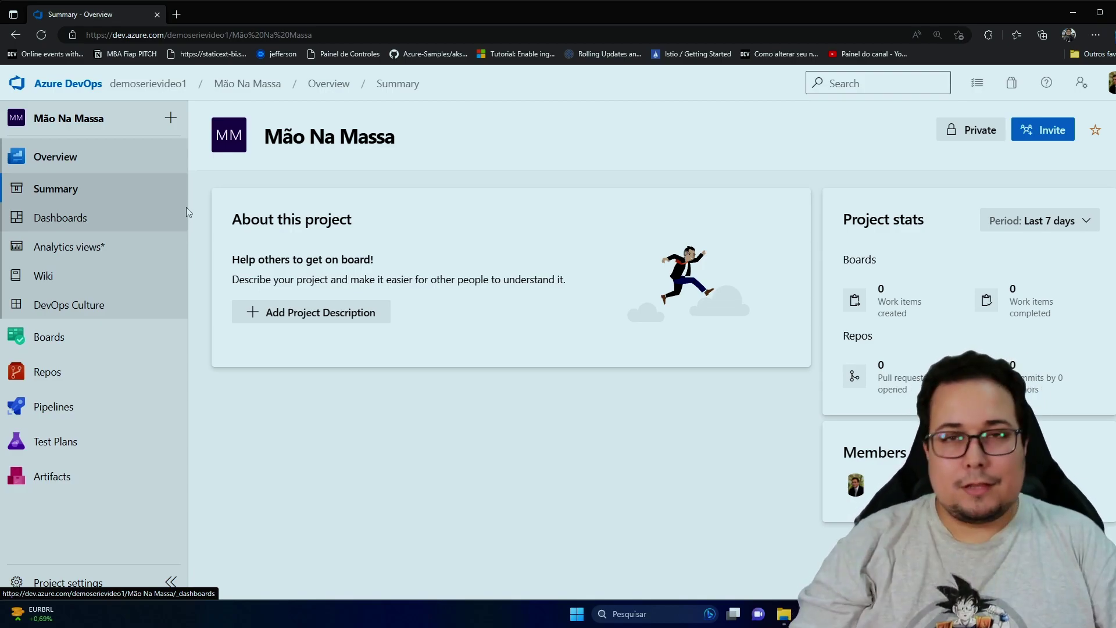
# Start creating a new pipeline in the Mão Na Massa project with the classic editor instead of YAML
pyautogui.moveTo(133, 418)
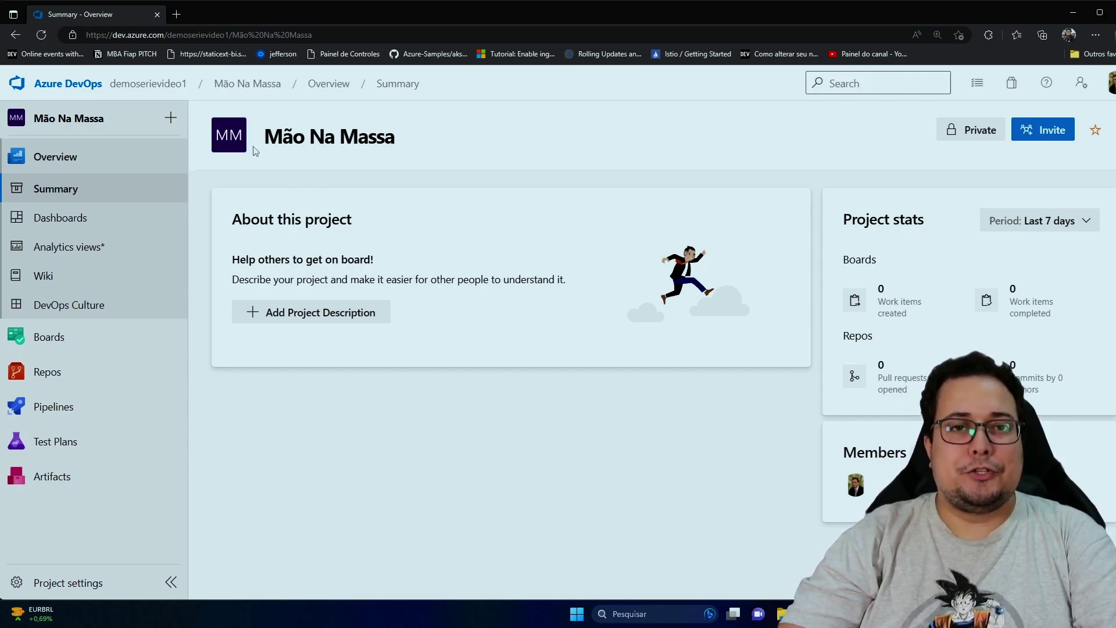
pyautogui.click(41, 413)
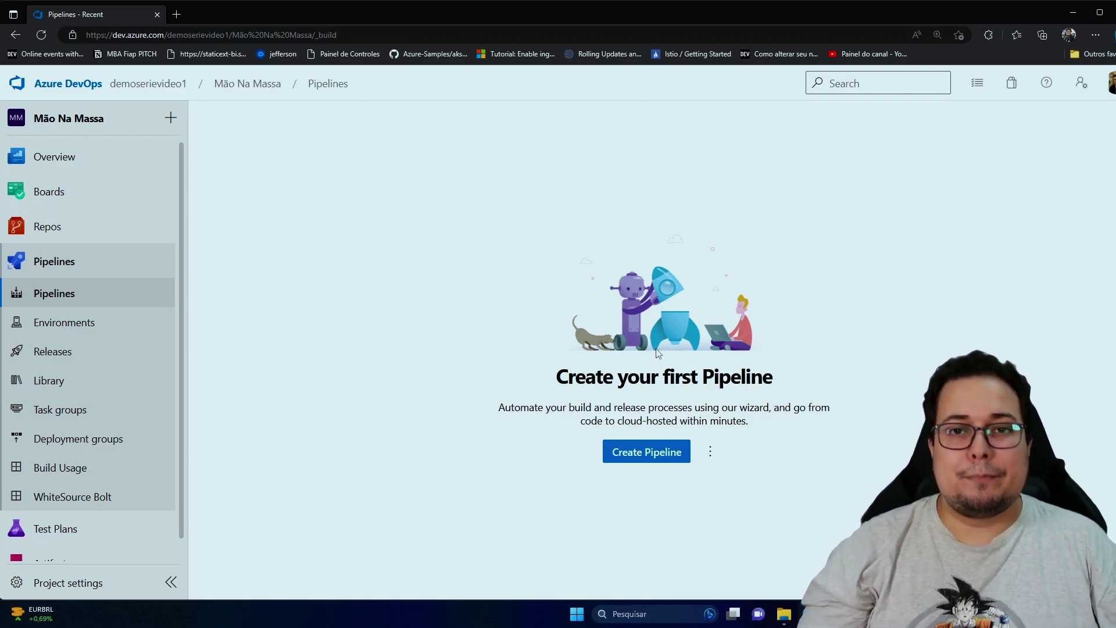
pyautogui.click(671, 465)
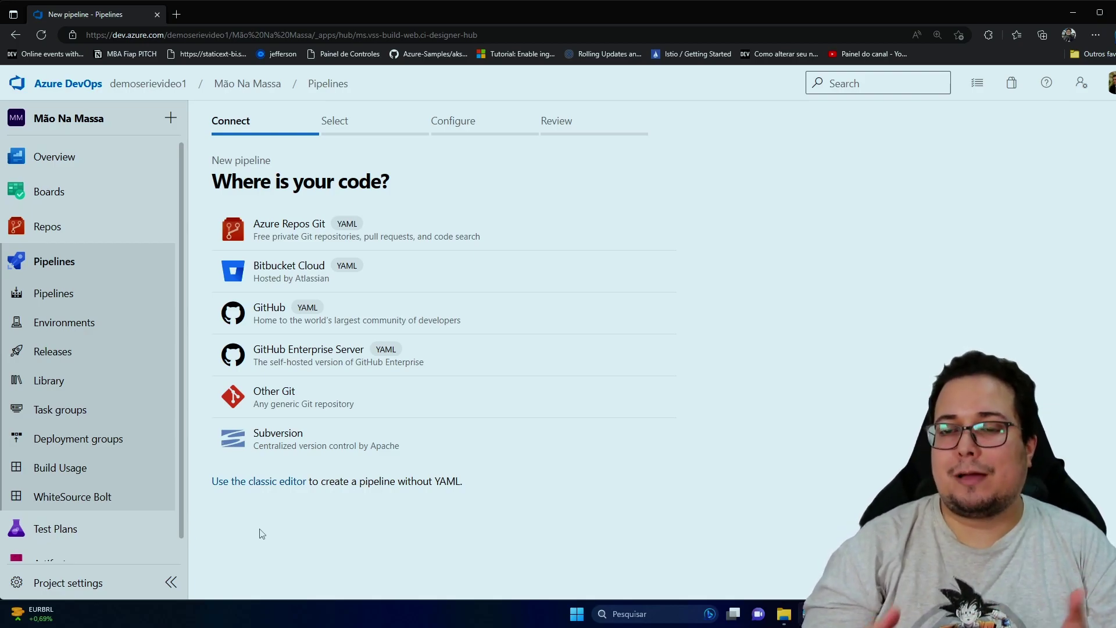
pyautogui.click(240, 487)
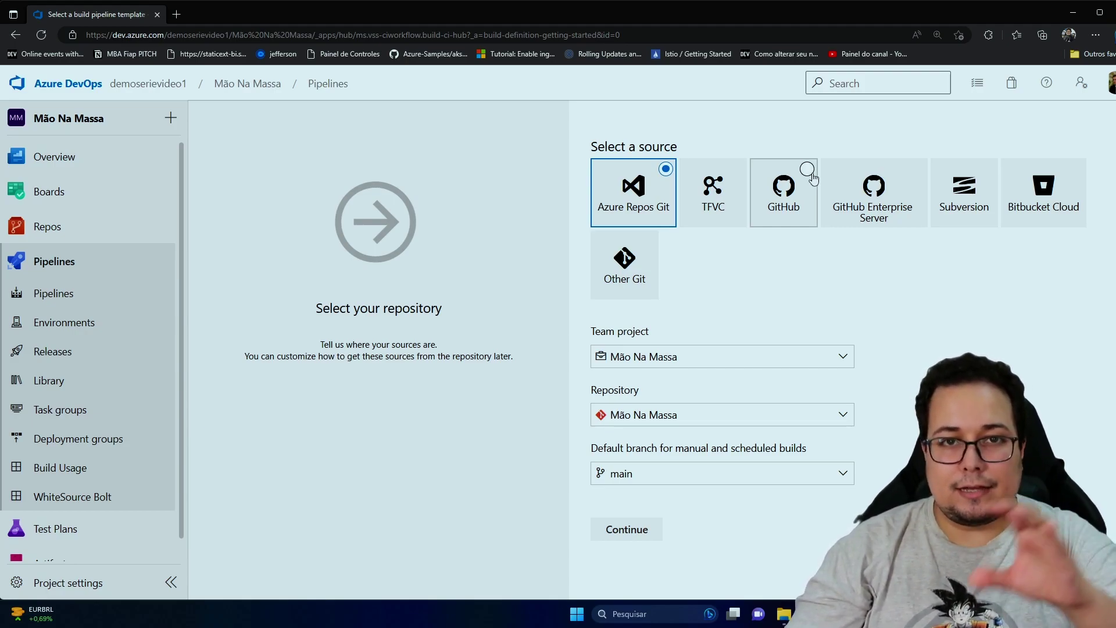
# Confirm Azure Repos Git as the pipeline source, with team project and repository Mão Na Massa on the main branch
pyautogui.click(839, 364)
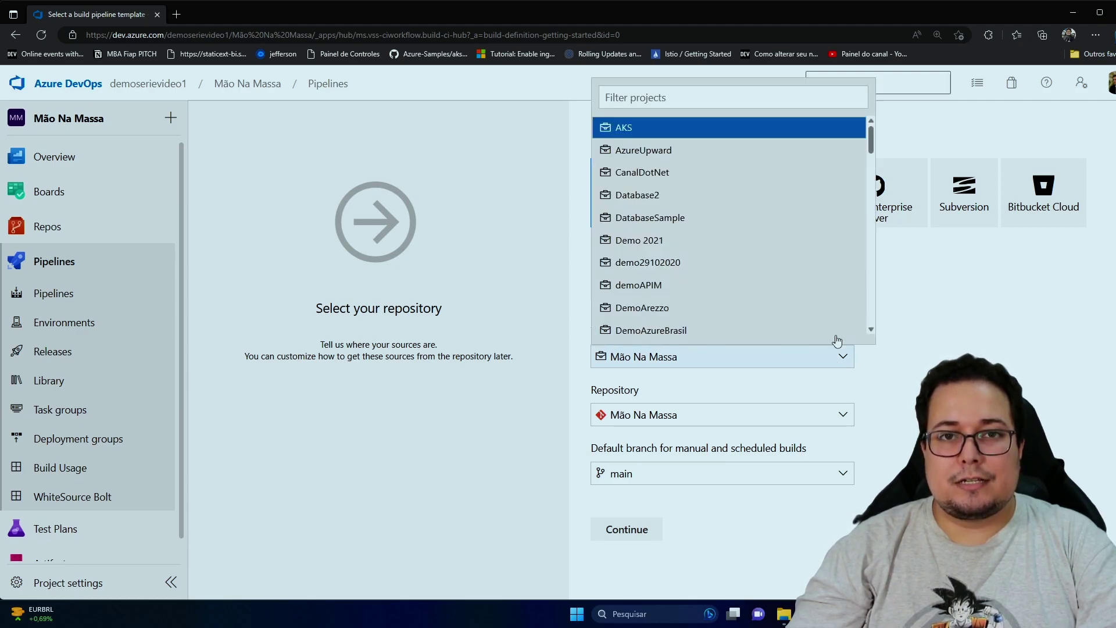
pyautogui.scroll(-3, 763, 270)
pyautogui.scroll(-5, 762, 270)
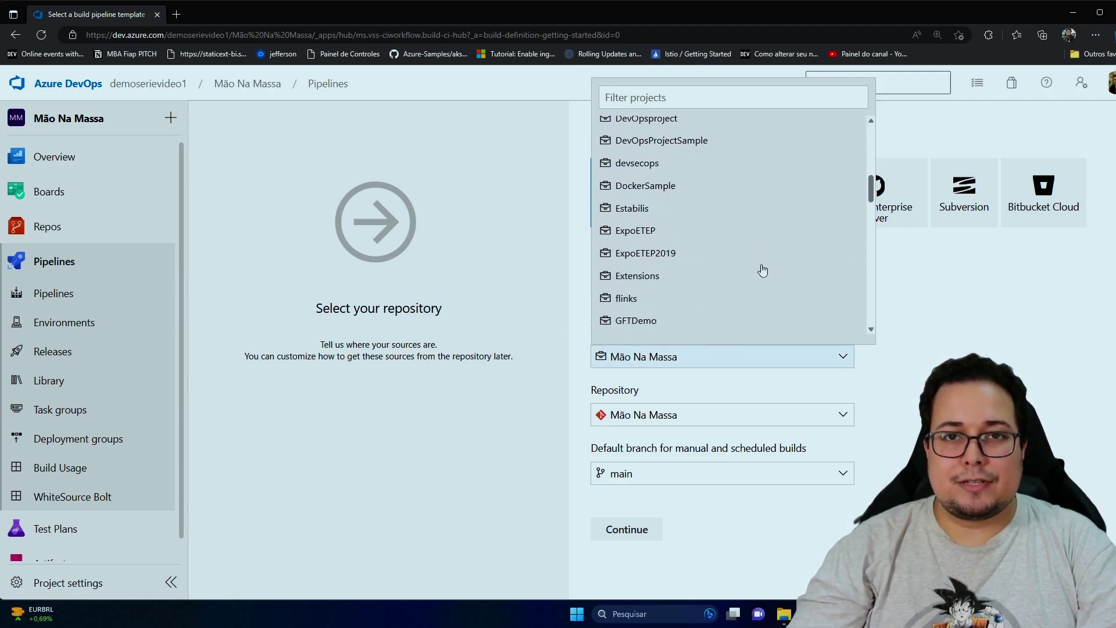
pyautogui.click(821, 331)
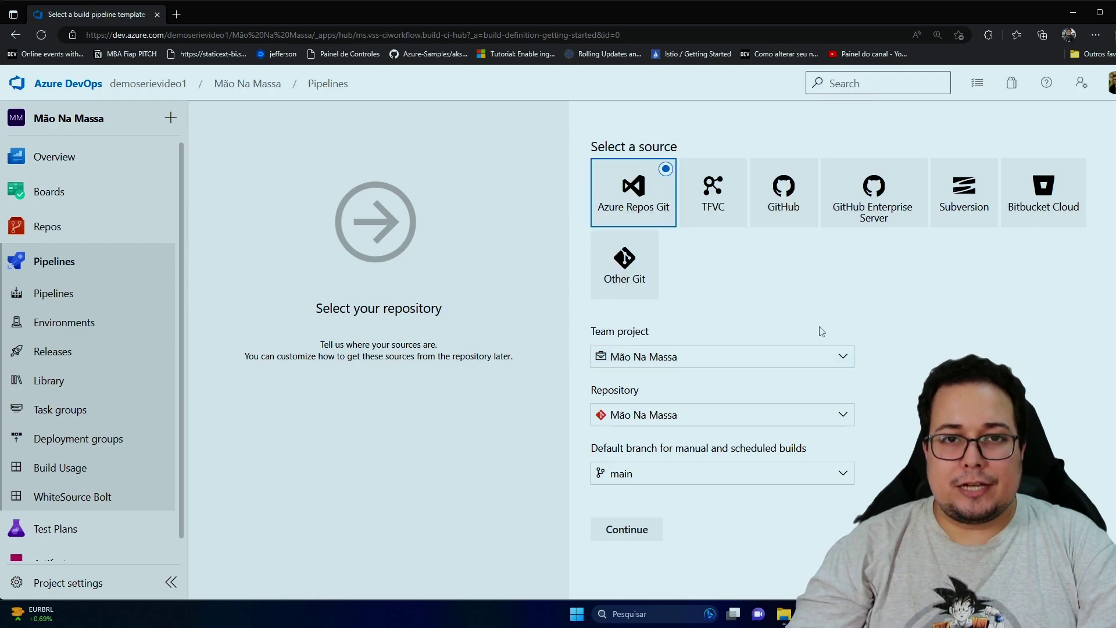
pyautogui.click(843, 416)
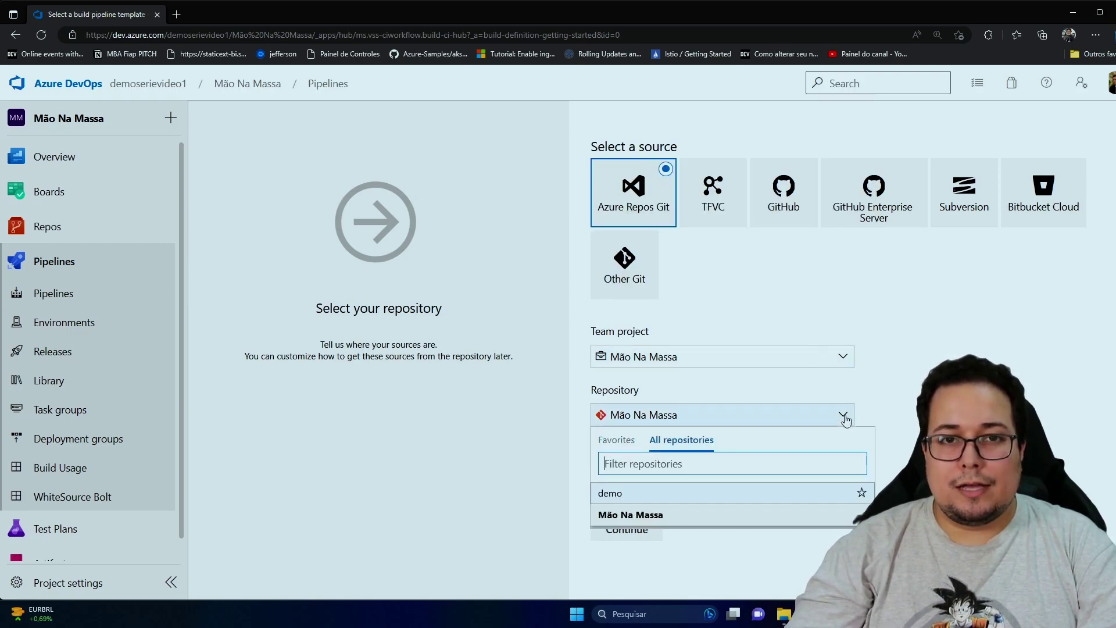
pyautogui.click(695, 516)
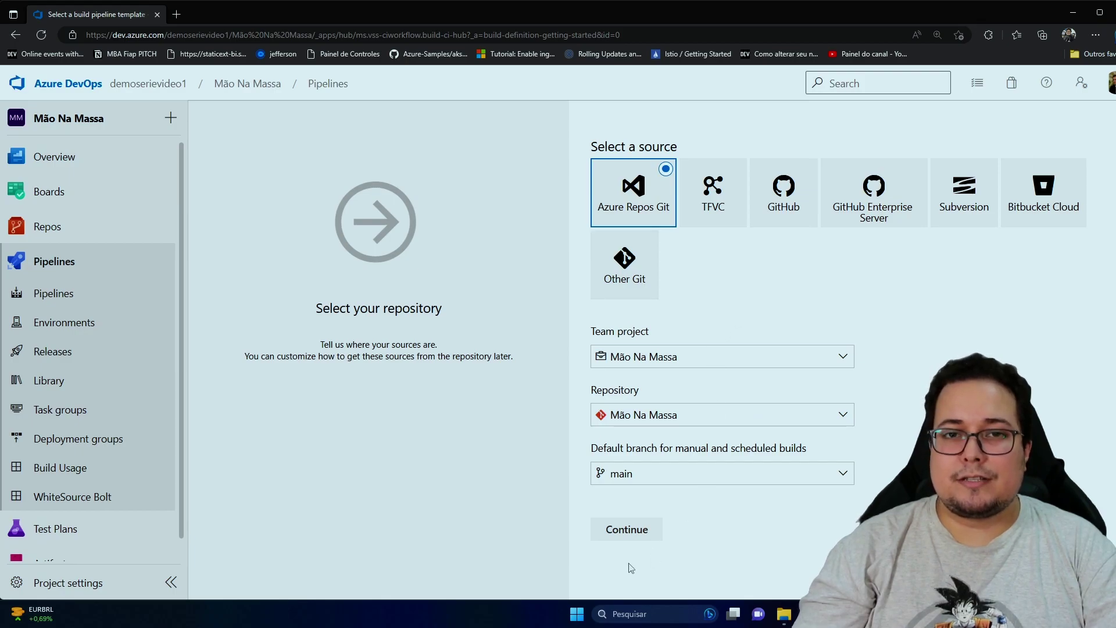
pyautogui.click(642, 529)
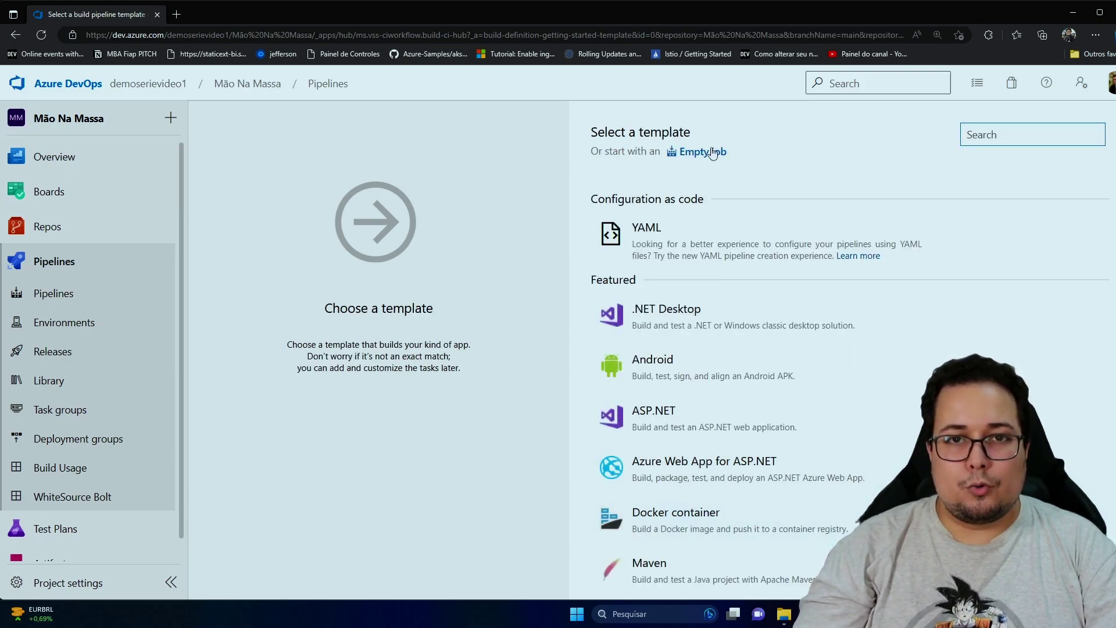
# Browse the build pipeline templates, from the featured ones through the remaining list
pyautogui.scroll(-3, 732, 406)
pyautogui.scroll(3, 732, 407)
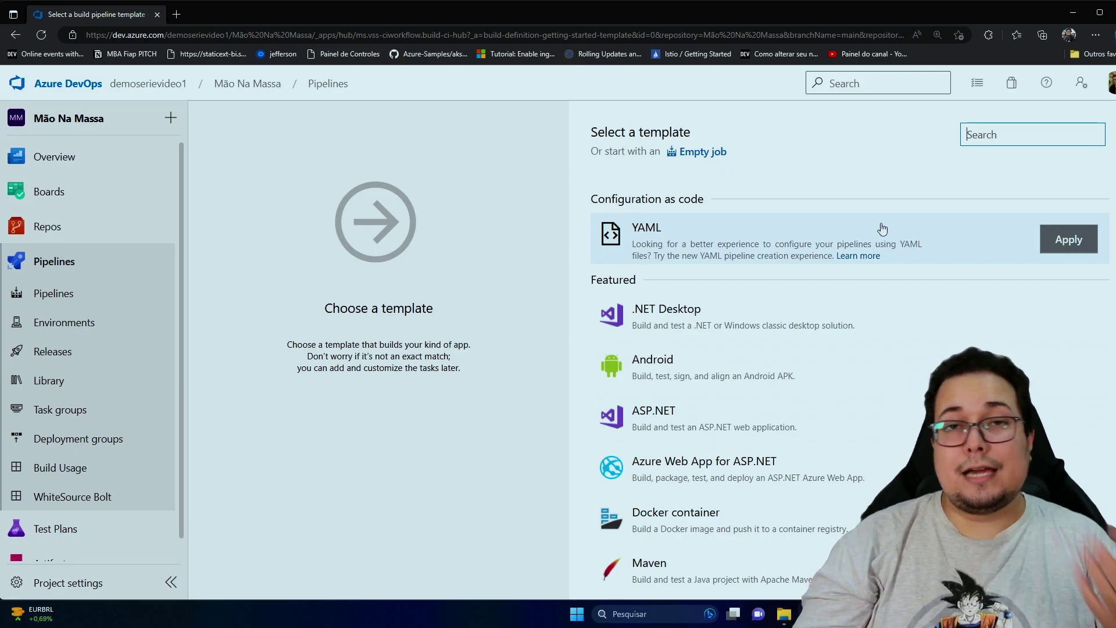
pyautogui.scroll(-1, 872, 234)
pyautogui.scroll(1, 872, 232)
pyautogui.scroll(-3, 861, 247)
pyautogui.scroll(2, 723, 247)
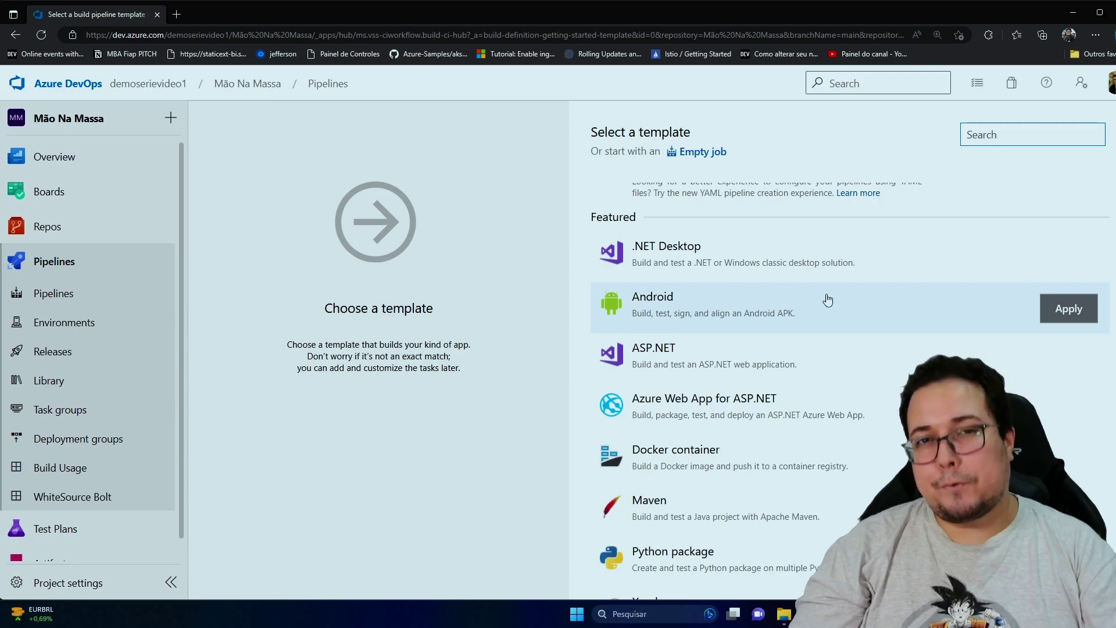
pyautogui.scroll(-10, 828, 300)
pyautogui.scroll(-3, 828, 295)
pyautogui.scroll(2, 829, 294)
pyautogui.scroll(-1, 829, 292)
pyautogui.scroll(-8, 829, 292)
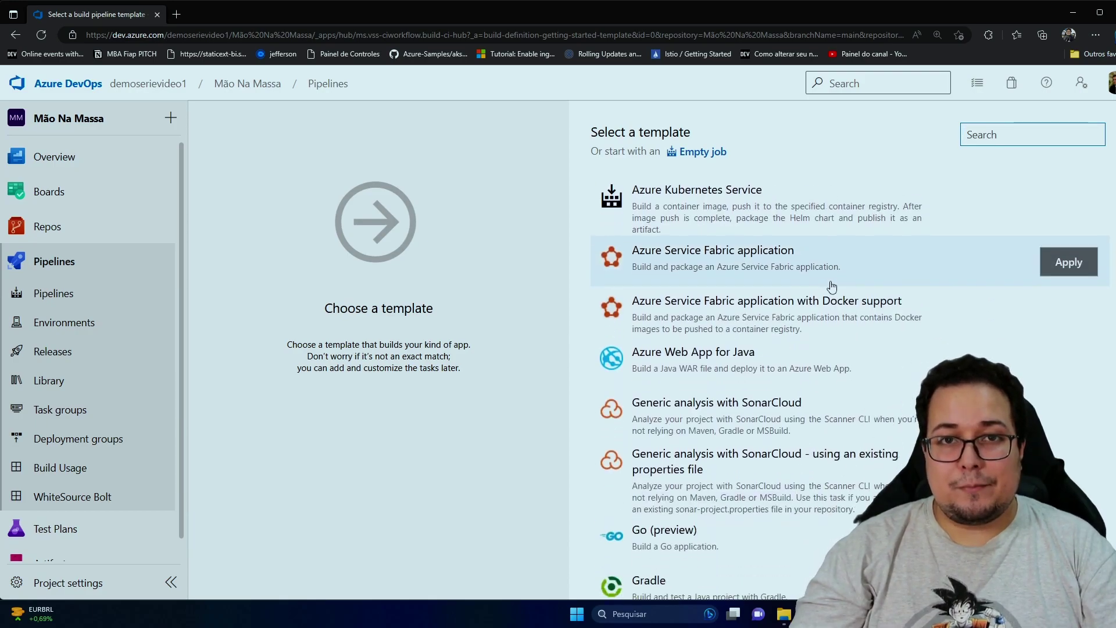
pyautogui.scroll(-9, 832, 286)
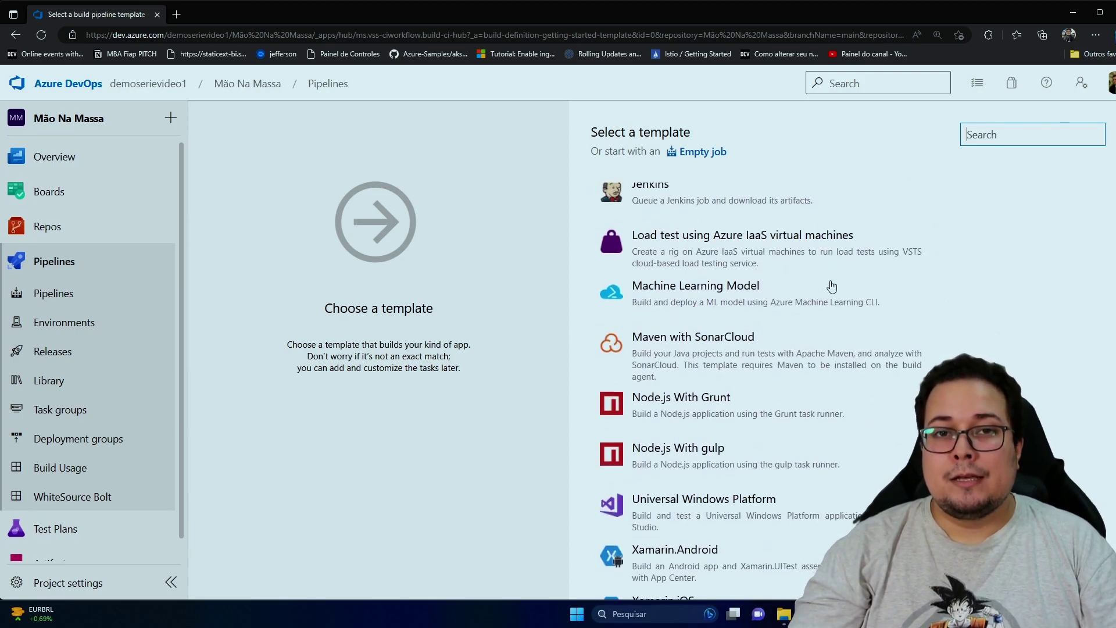
pyautogui.scroll(-2, 831, 286)
pyautogui.scroll(18, 831, 286)
pyautogui.scroll(10, 831, 286)
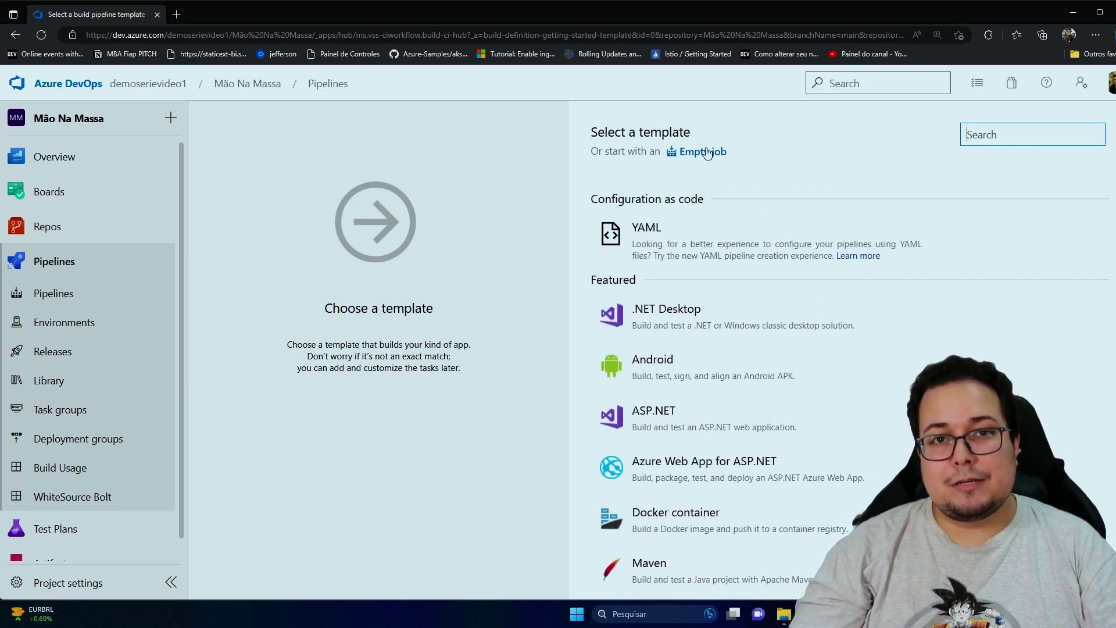
# Start the pipeline from an empty job and check its name and the available hosted and private agent pools
pyautogui.click(707, 152)
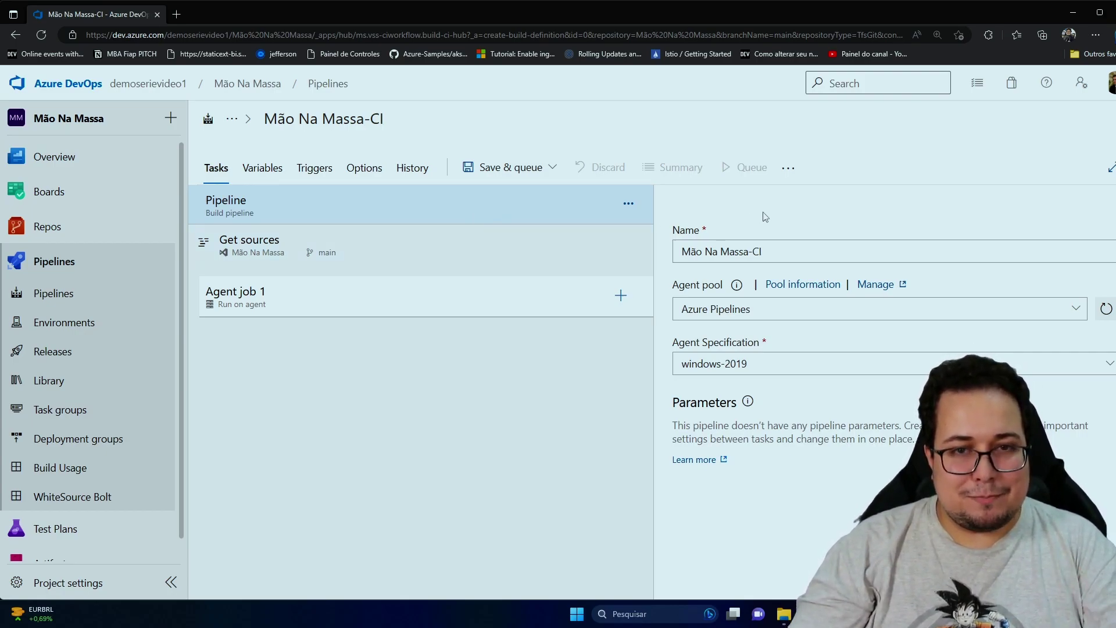
pyautogui.click(260, 214)
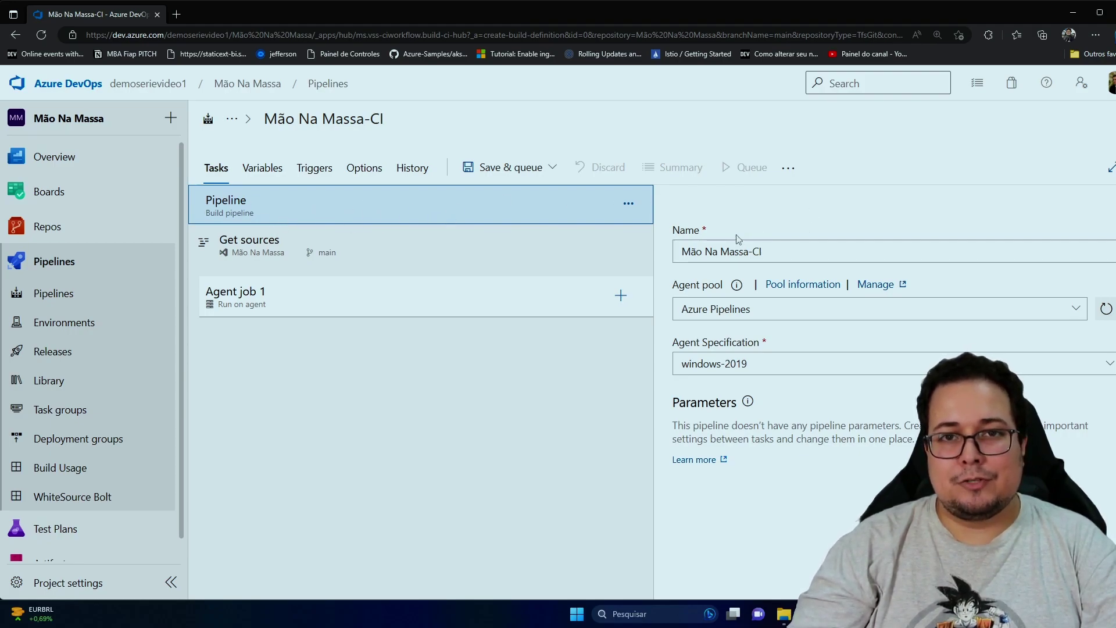
pyautogui.moveTo(812, 251); pyautogui.dragTo(633, 274)
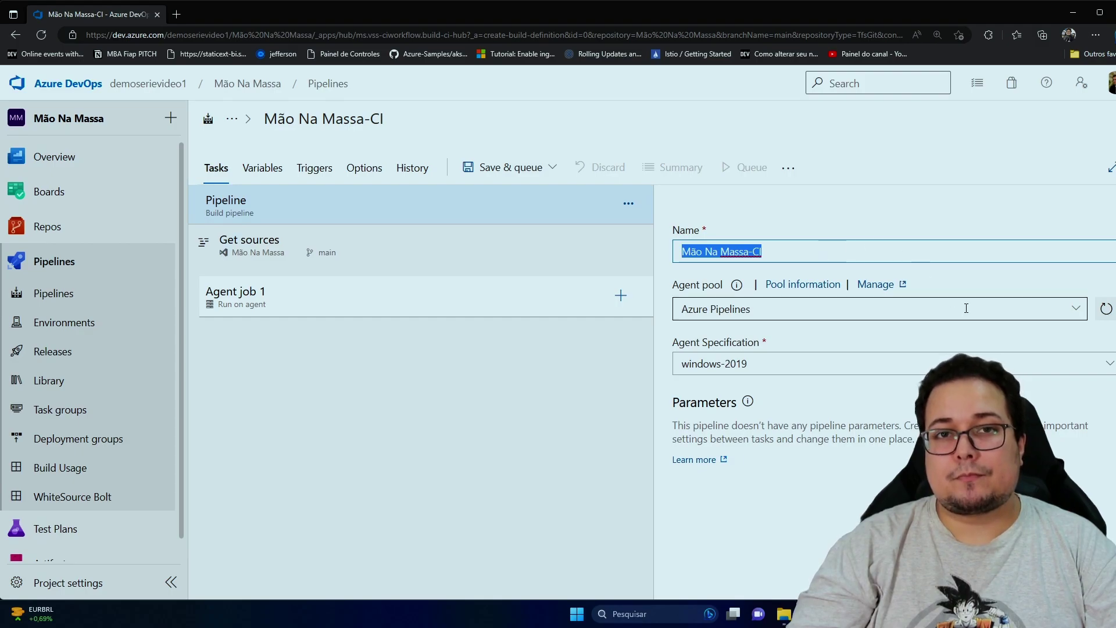
pyautogui.click(1076, 312)
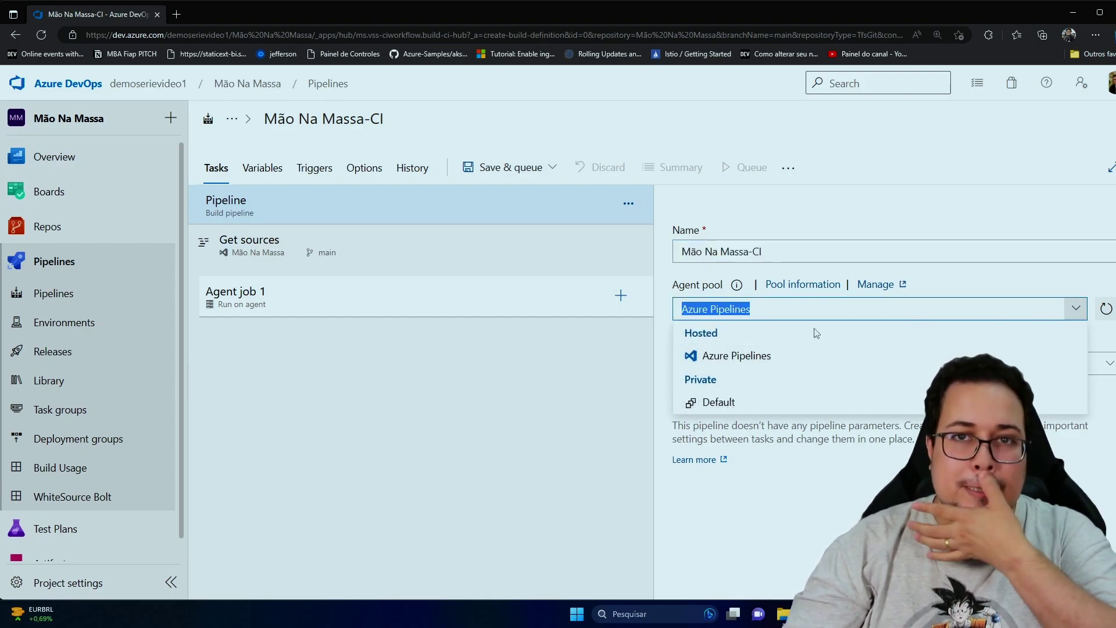
pyautogui.click(947, 307)
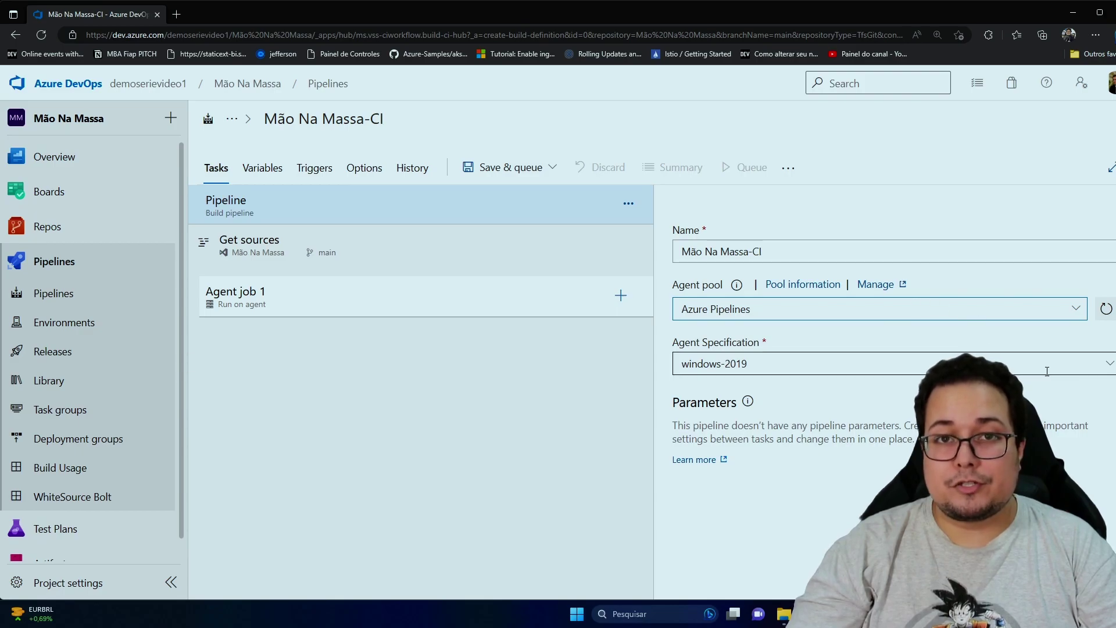
# Review the macOS, Ubuntu and Windows agent specifications offered for the pipeline
pyautogui.click(1107, 359)
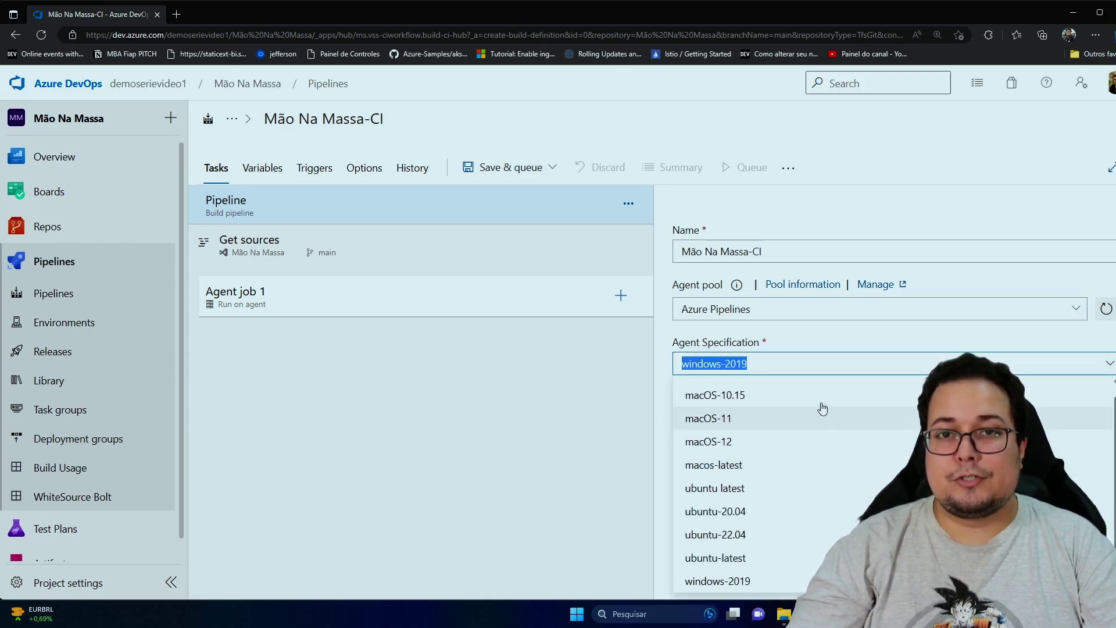
pyautogui.scroll(-1, 820, 407)
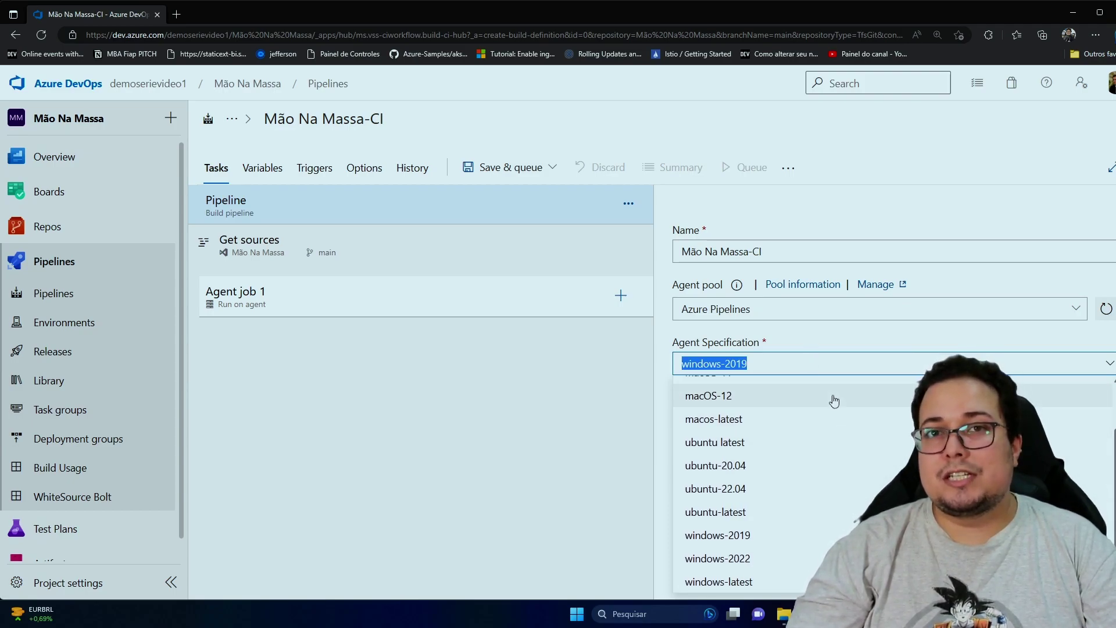
pyautogui.scroll(1, 834, 407)
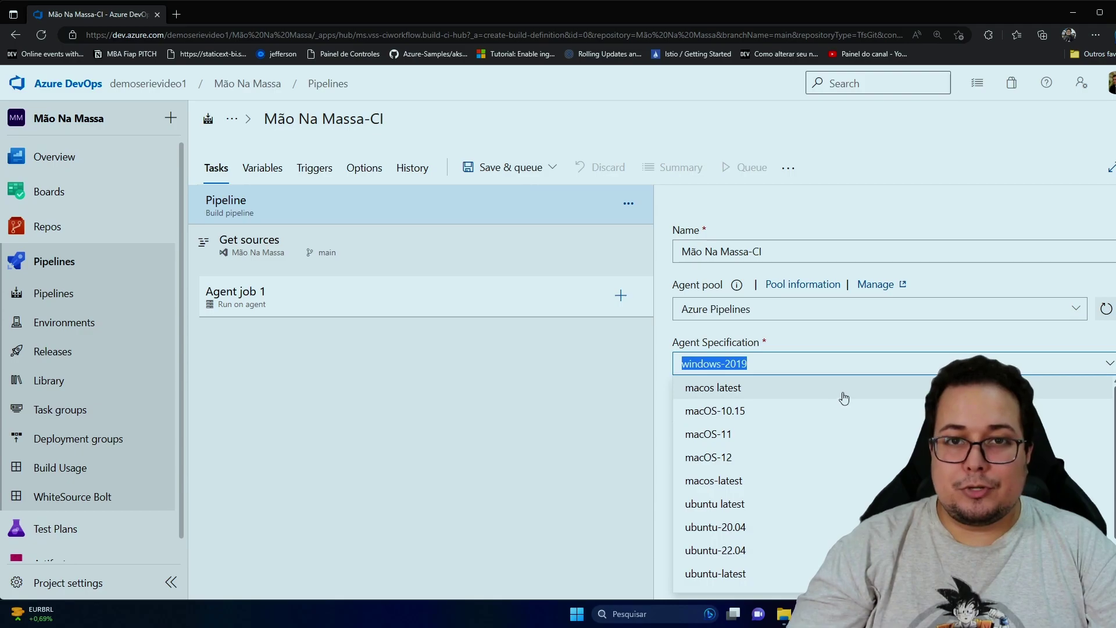
pyautogui.click(868, 328)
# Try the private Default agent pool for the pipeline and switch back to the hosted Azure Pipelines pool
pyautogui.click(1076, 308)
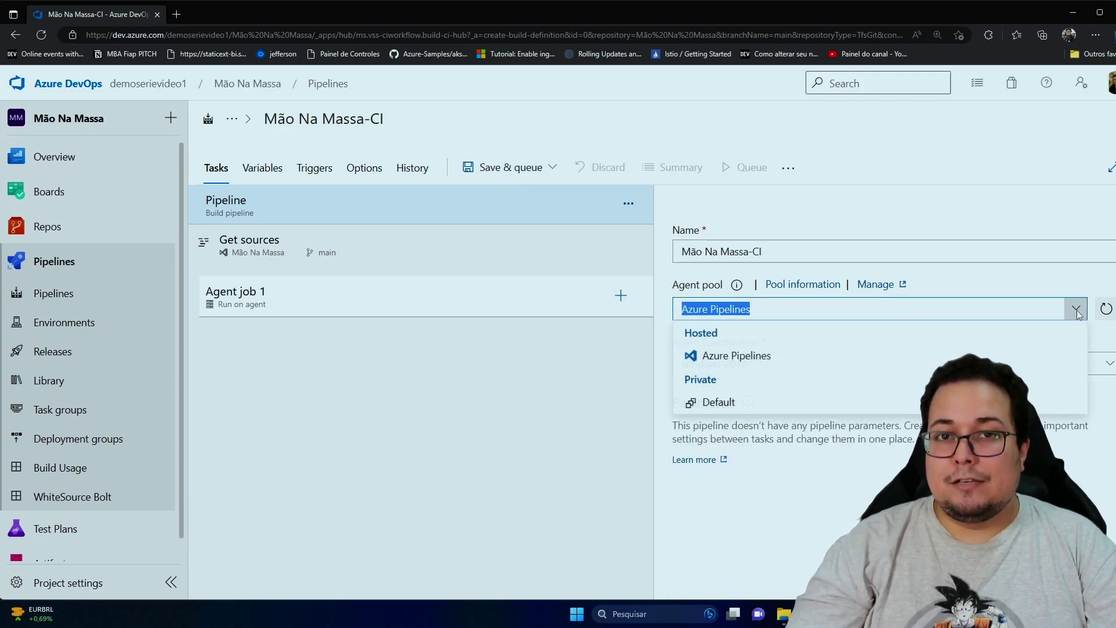
pyautogui.click(732, 403)
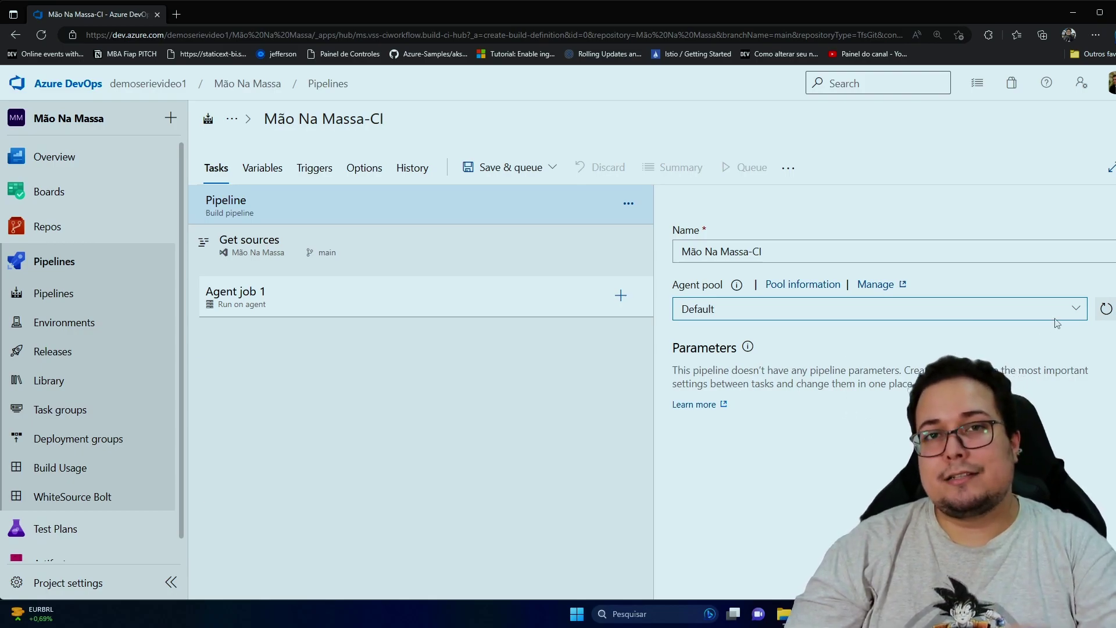
pyautogui.click(1076, 309)
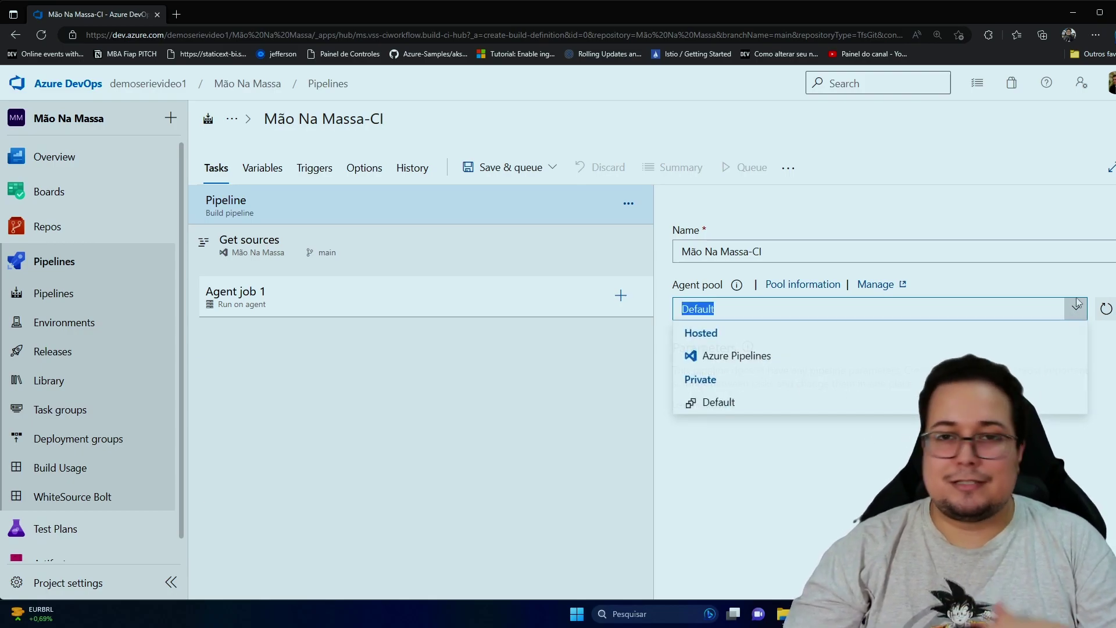
pyautogui.click(814, 361)
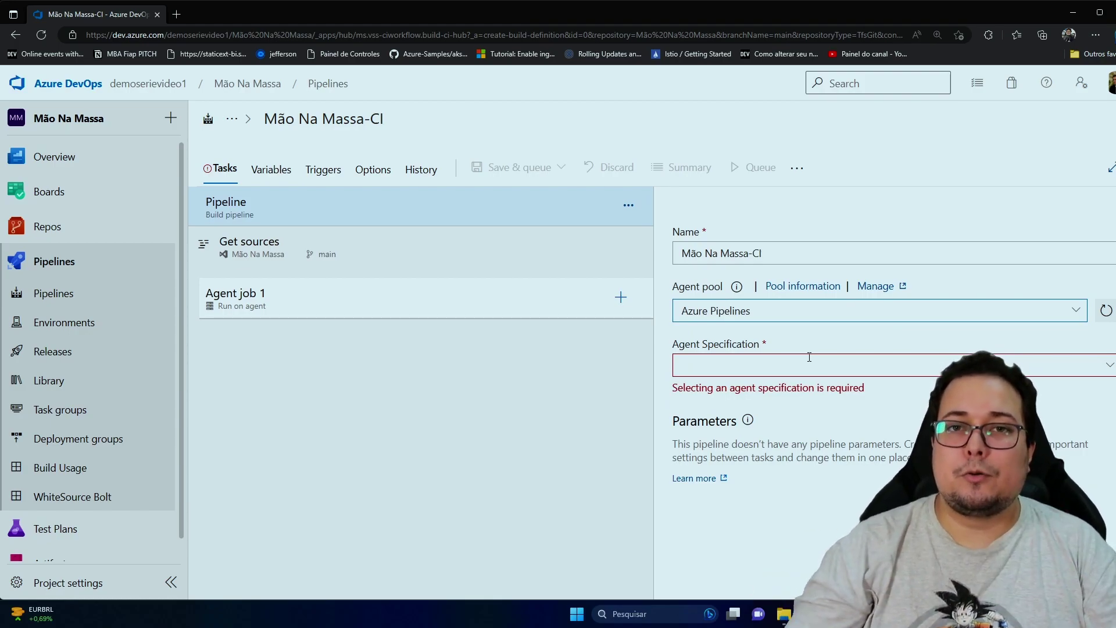
# Set the pipeline's agent specification to ubuntu-latest
pyautogui.click(1109, 364)
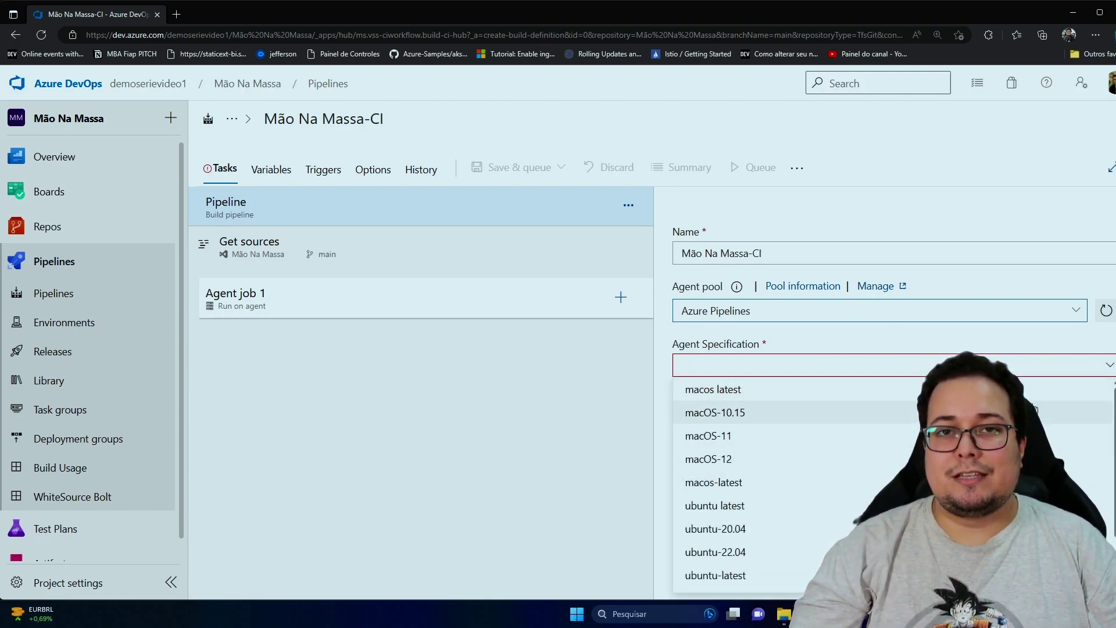
pyautogui.scroll(-2, 805, 482)
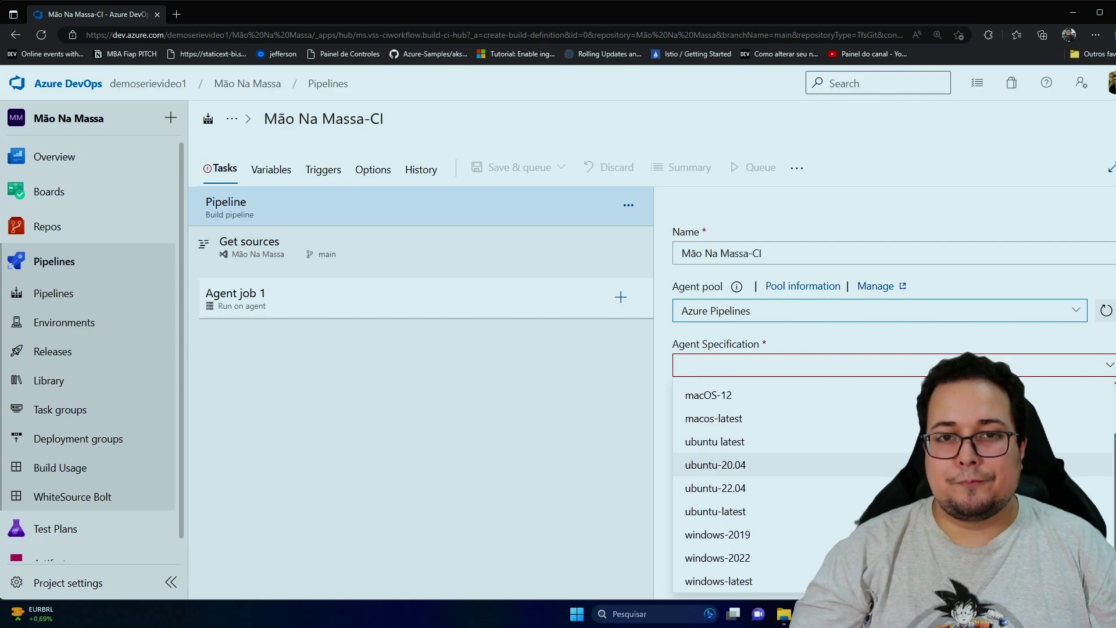
pyautogui.click(804, 508)
# Examine the Get sources settings, including repository, default branch, Clean, tag sources and fetch options
pyautogui.click(390, 243)
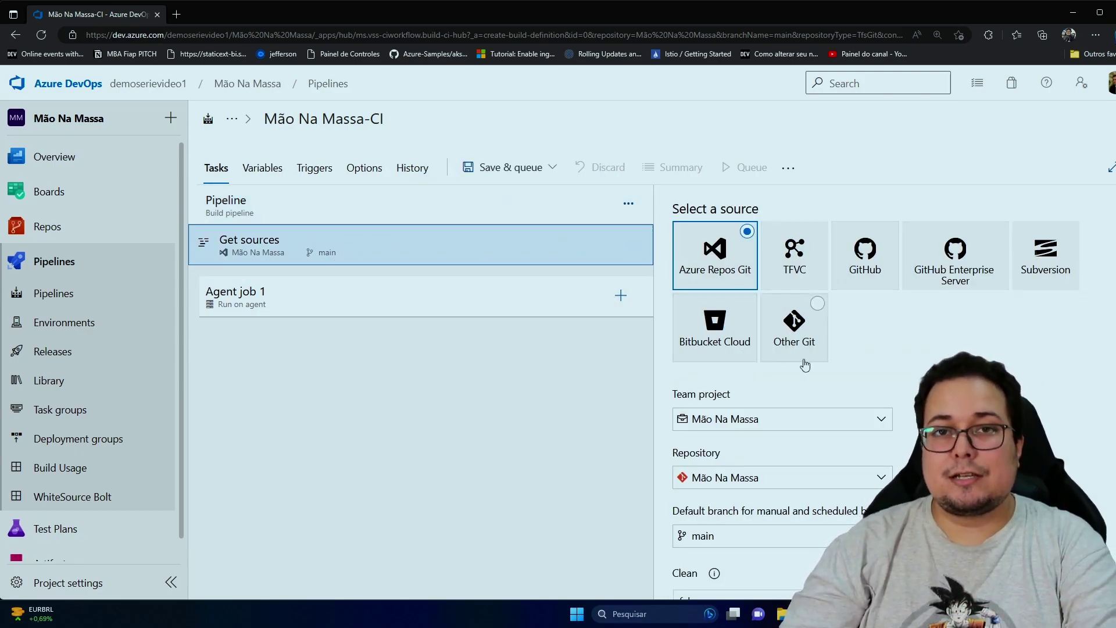
pyautogui.scroll(-1, 764, 490)
pyautogui.scroll(-3, 765, 482)
pyautogui.scroll(2, 822, 368)
pyautogui.scroll(-2, 814, 395)
pyautogui.click(802, 420)
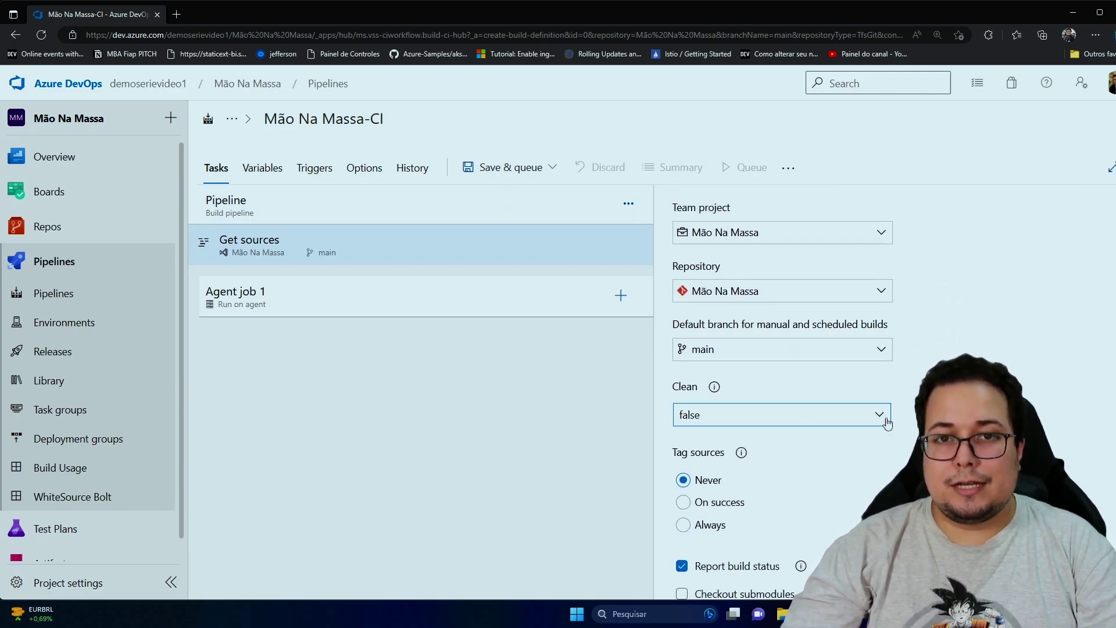
pyautogui.click(880, 416)
pyautogui.click(880, 416)
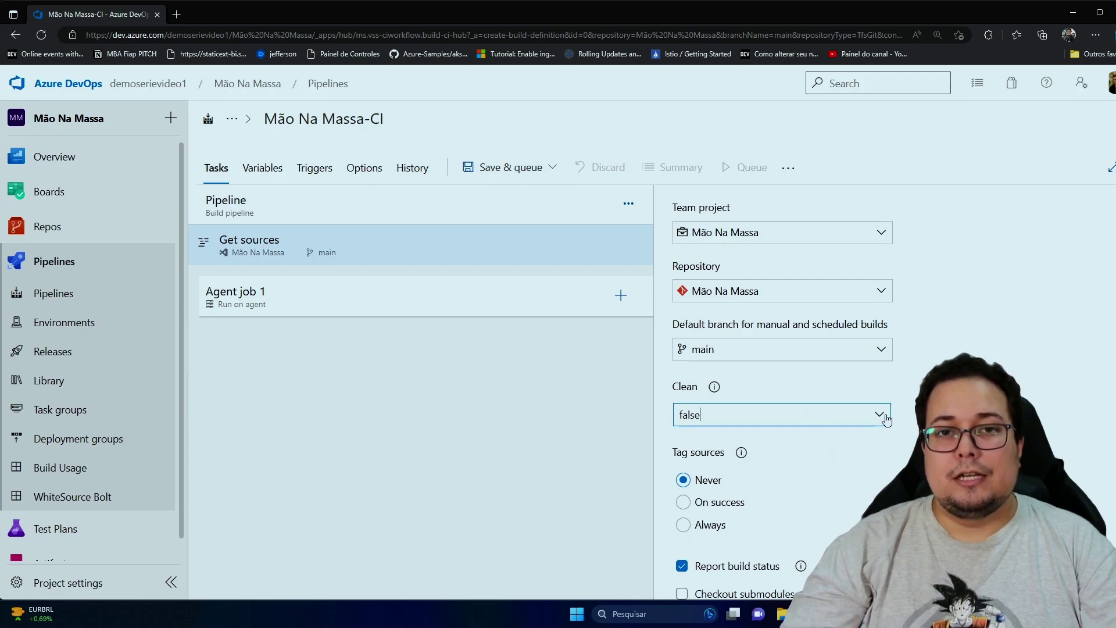
pyautogui.scroll(-3, 814, 378)
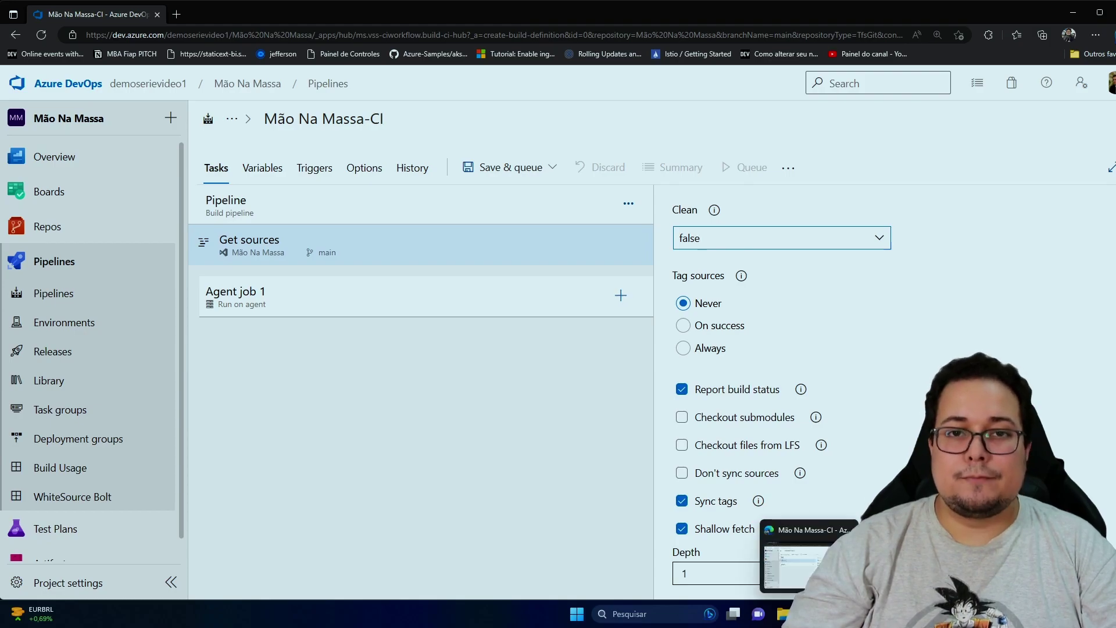
pyautogui.scroll(5, 780, 414)
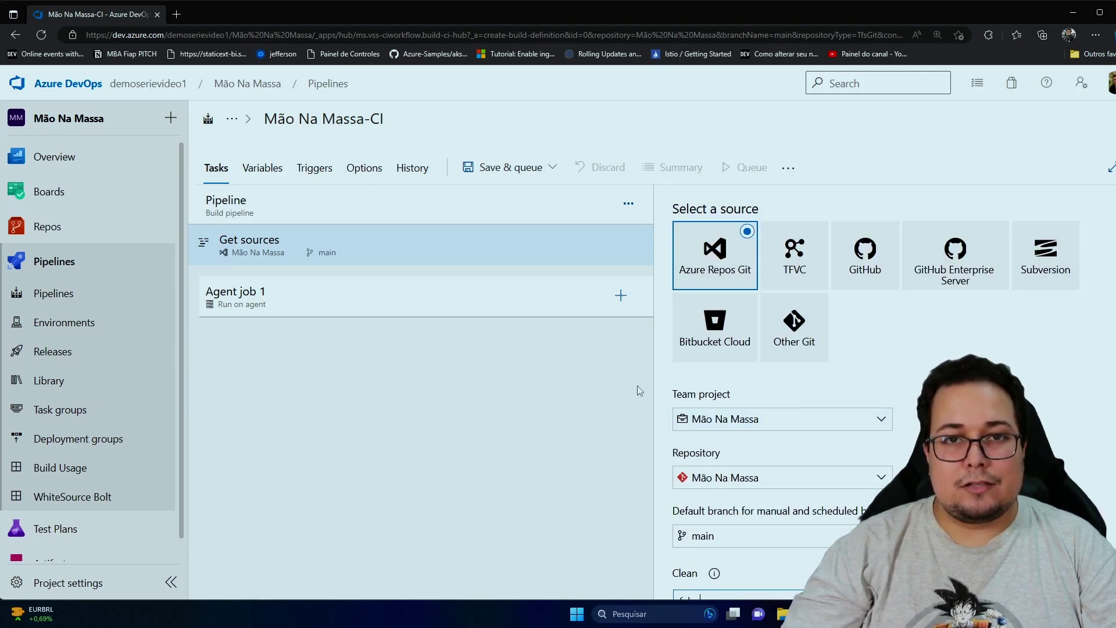
# Change the agent job's display name to Job1
pyautogui.click(395, 302)
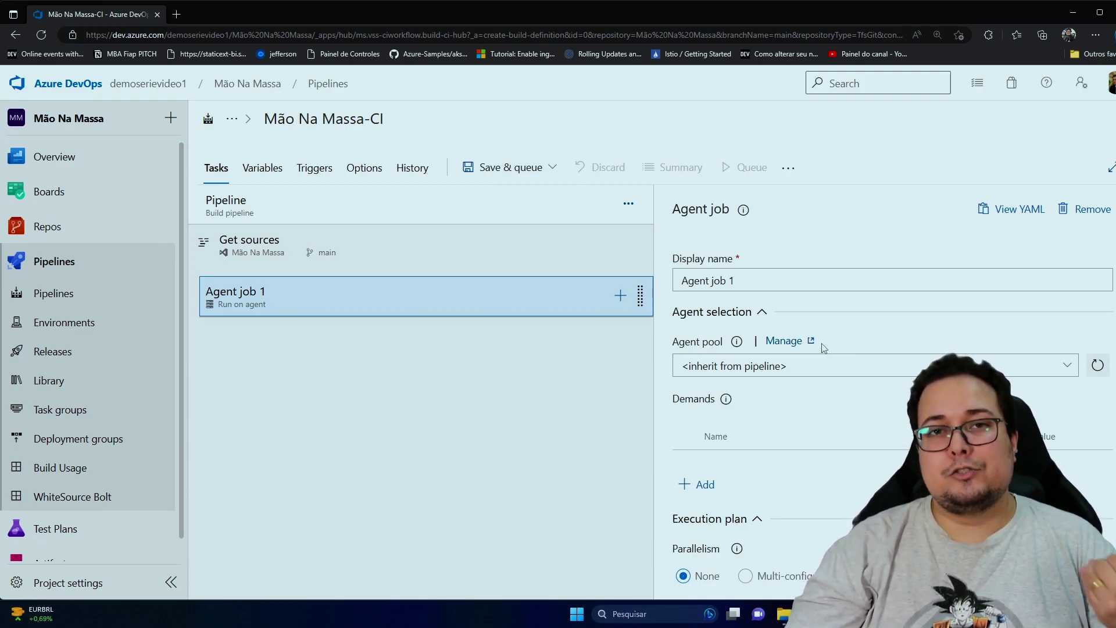
pyautogui.tripleClick(776, 280)
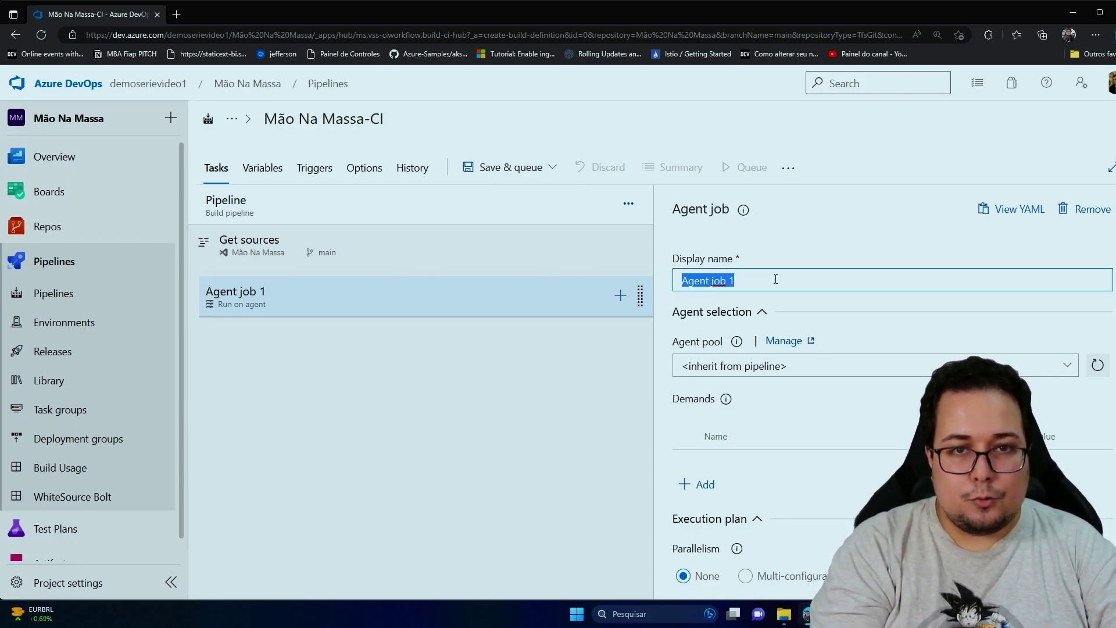
pyautogui.write('Job1')
pyautogui.scroll(-1, 748, 269)
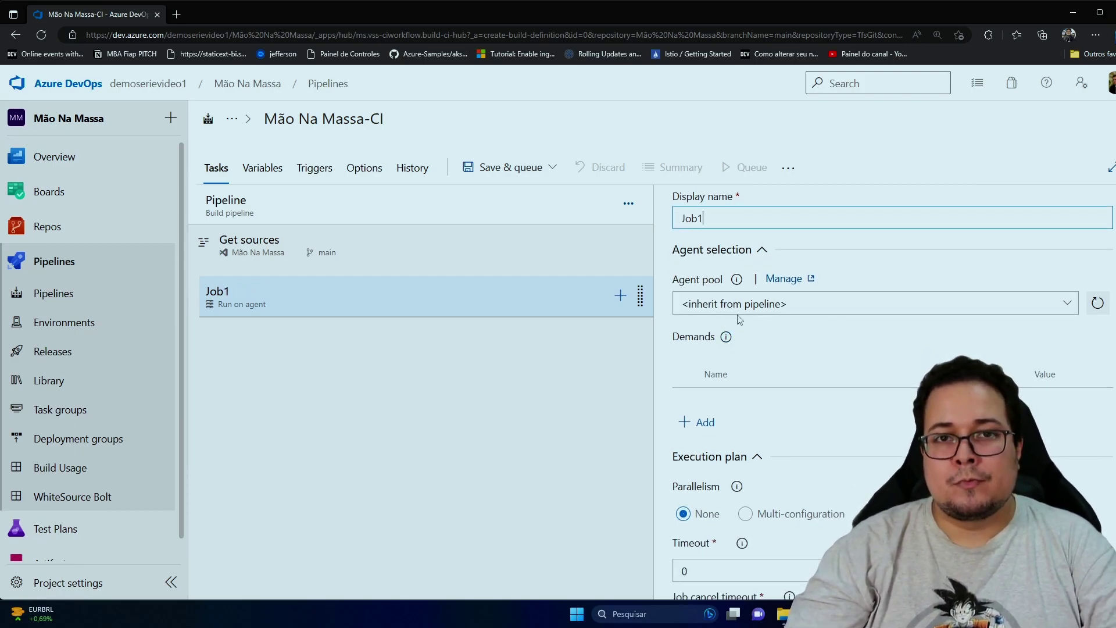
# Check Job1's agent pool choices against the pool and specification configured at pipeline level
pyautogui.click(1070, 308)
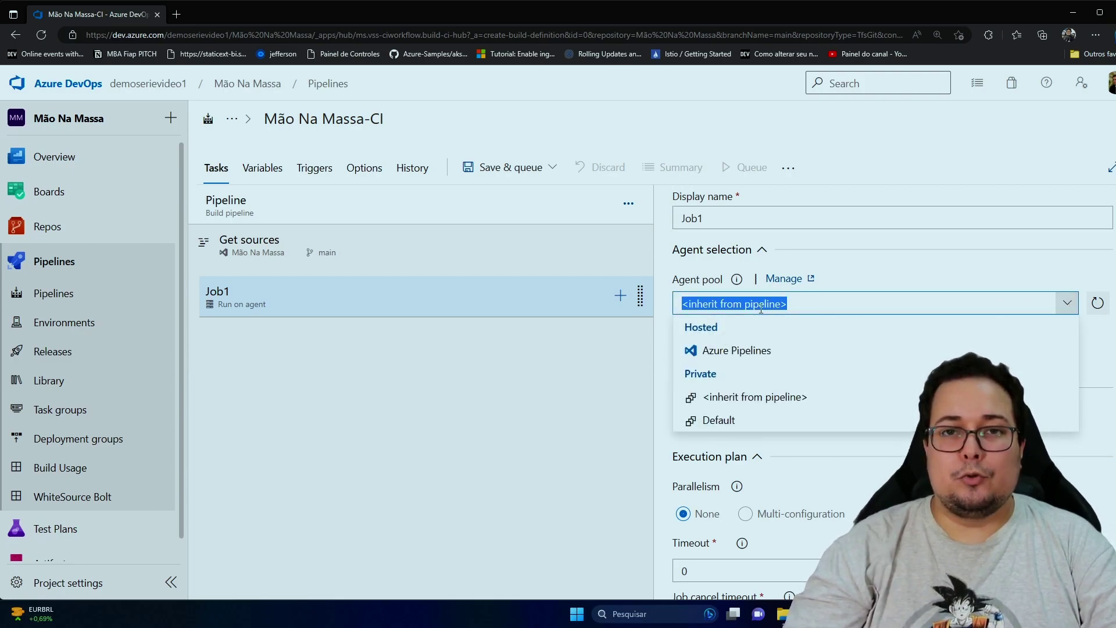
pyautogui.click(391, 213)
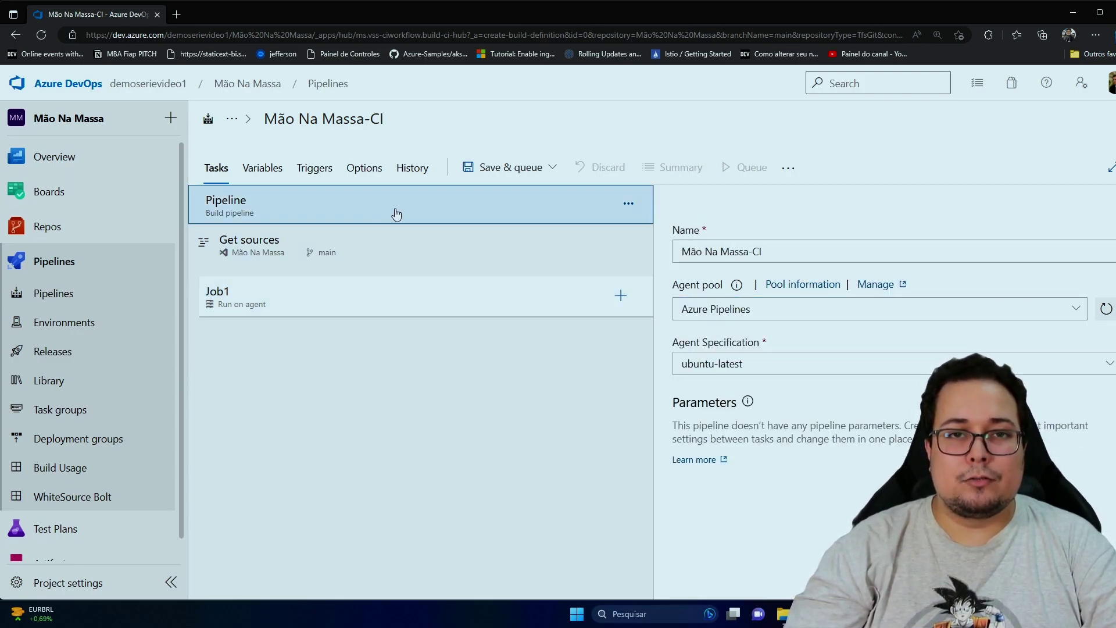
pyautogui.click(463, 305)
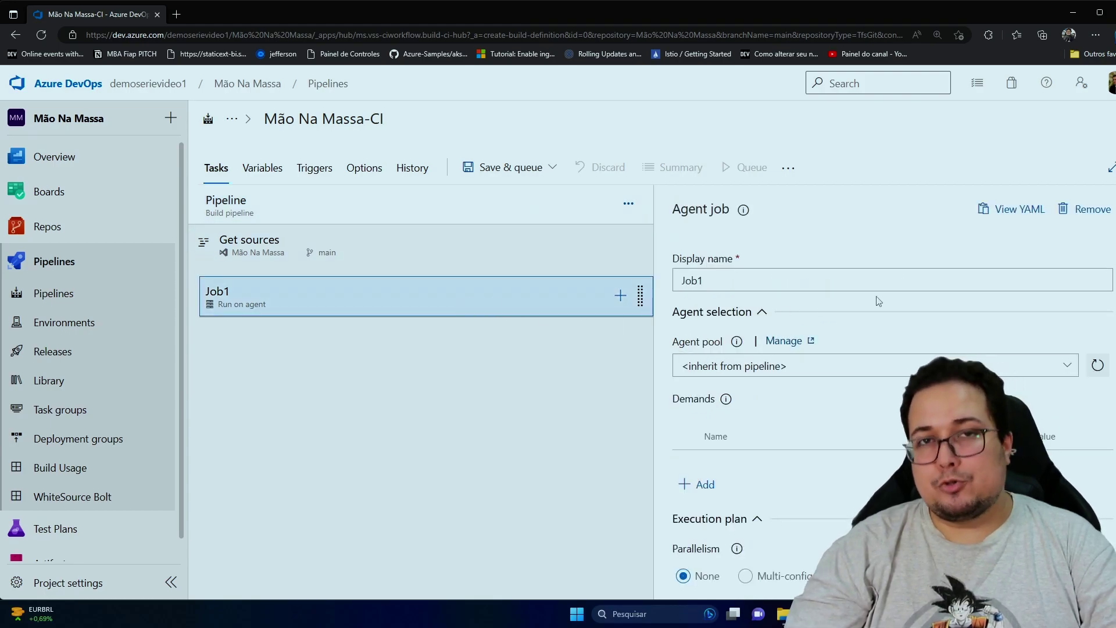
# Add a blank demand to Job1 and delete it again
pyautogui.scroll(-1, 881, 308)
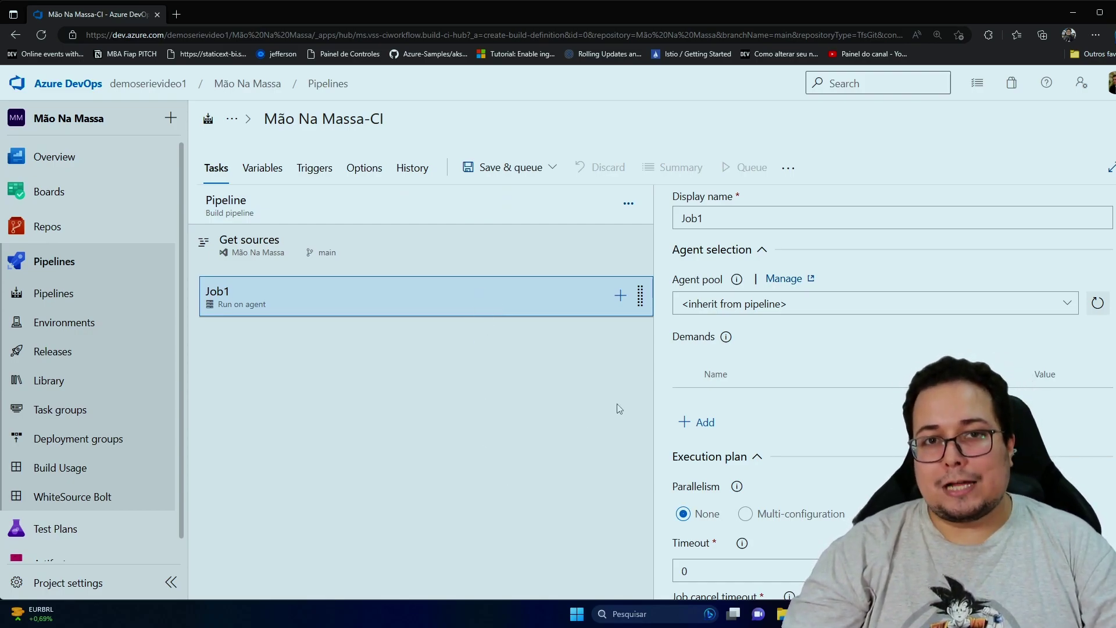
pyautogui.scroll(-1, 833, 323)
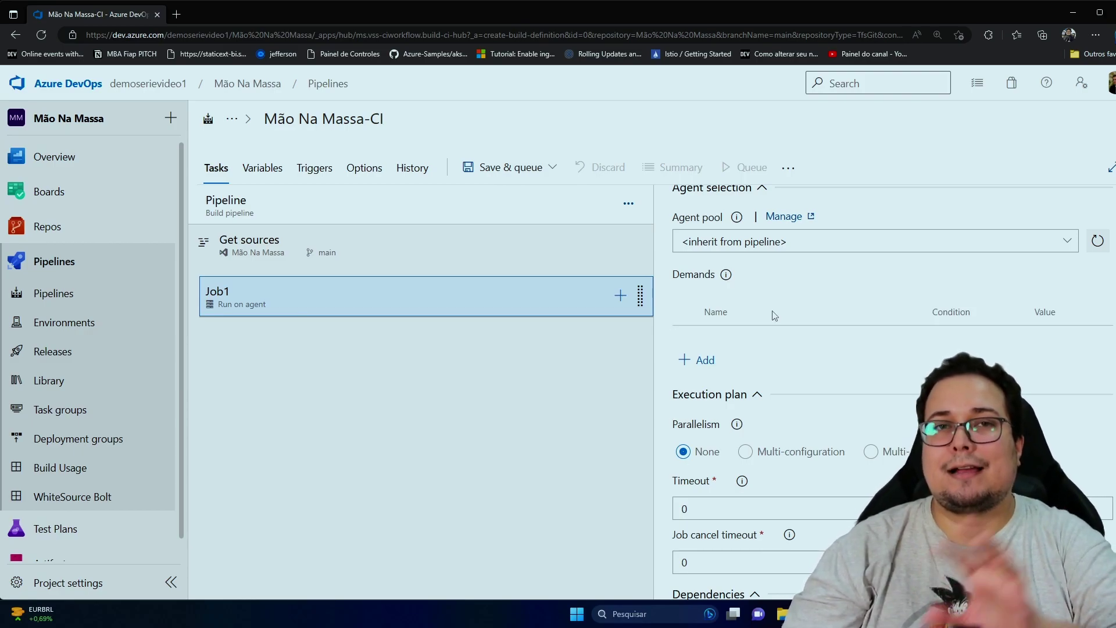
pyautogui.click(704, 360)
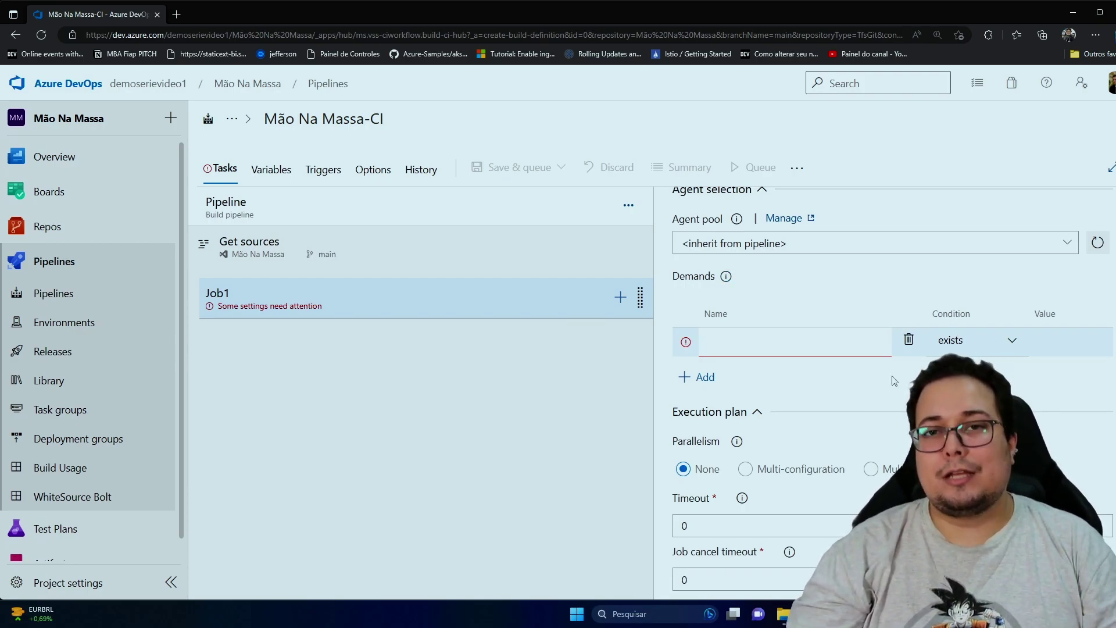
pyautogui.click(910, 341)
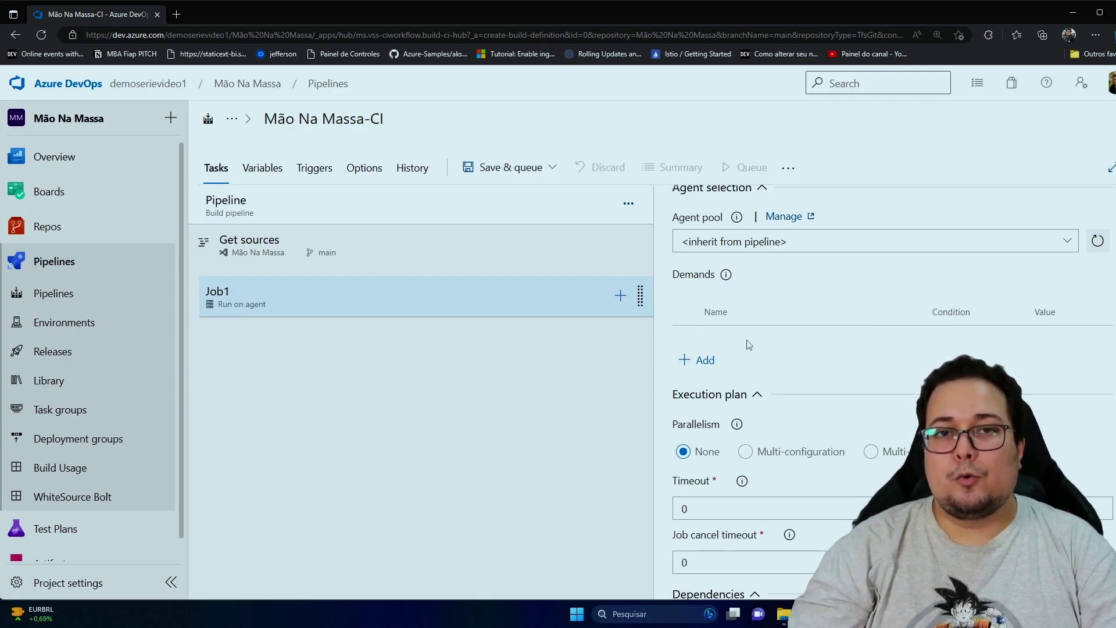
# Review Job1's execution plan, dependencies and additional options
pyautogui.scroll(-3, 748, 343)
pyautogui.scroll(-1, 749, 345)
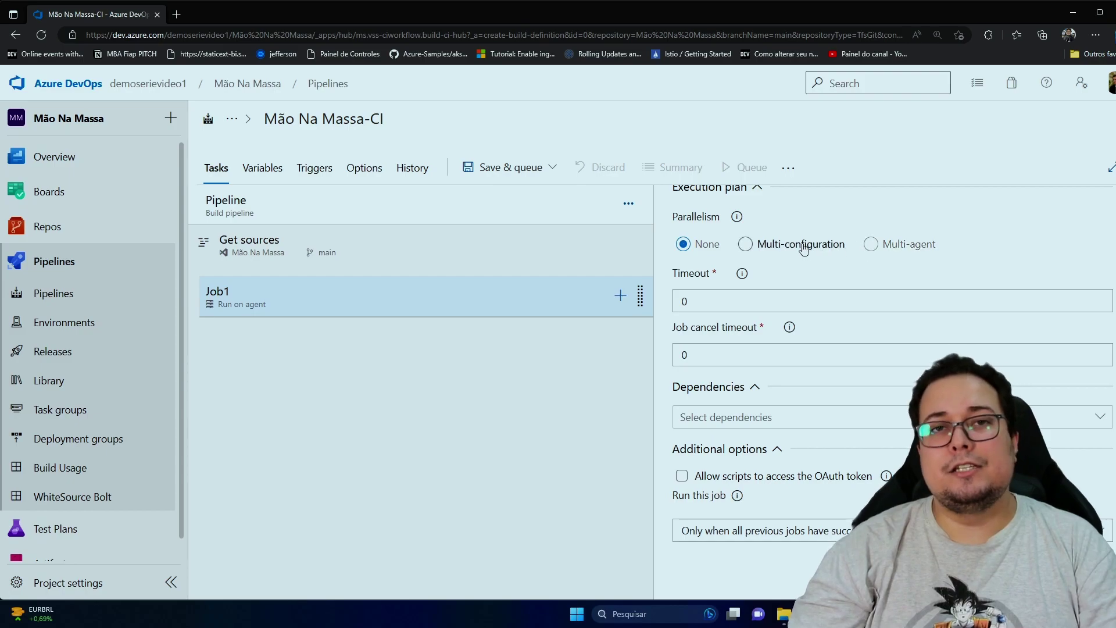
# Try the Multi-configuration and Multi-agent parallelism modes for Job1 and return the setting to None
pyautogui.click(747, 245)
pyautogui.click(870, 246)
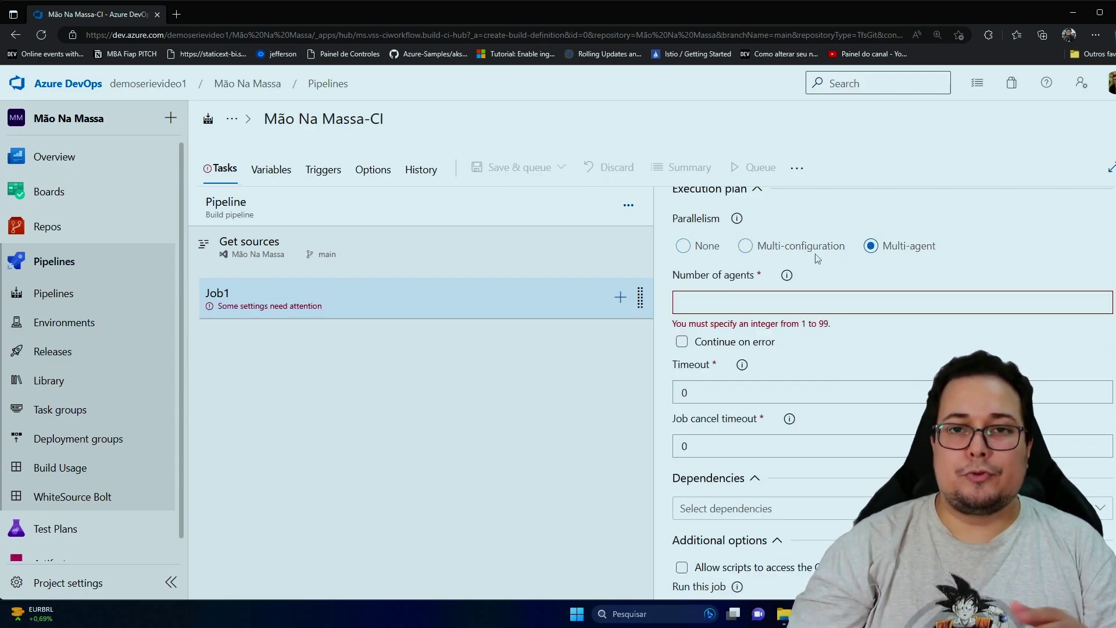
pyautogui.click(699, 249)
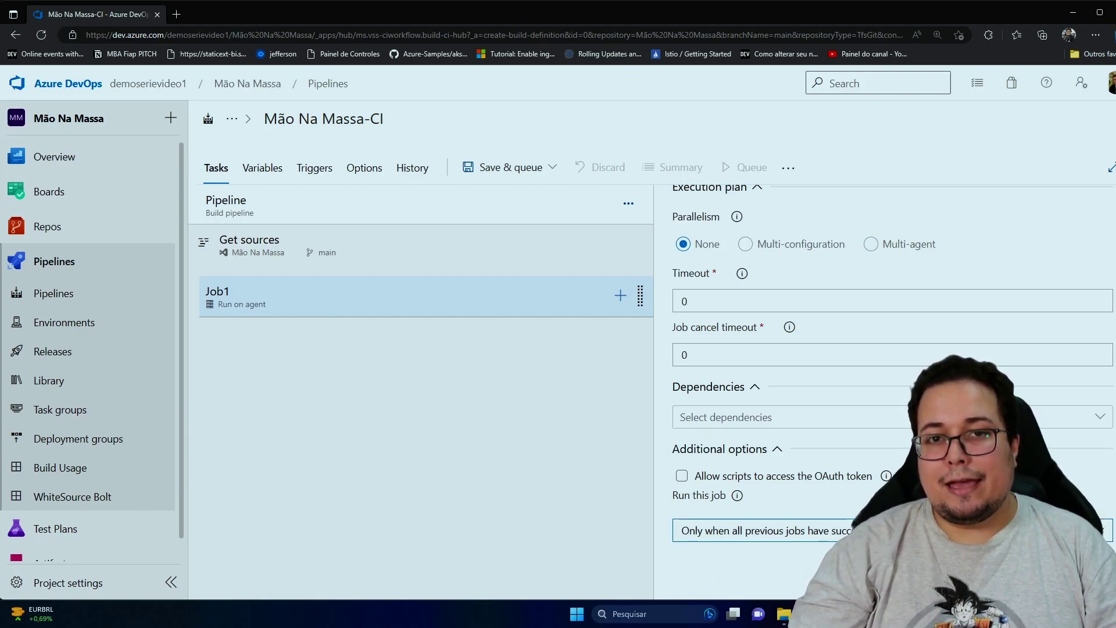
# Review the available conditions that decide when Job1 runs relative to previous jobs
pyautogui.click(740, 531)
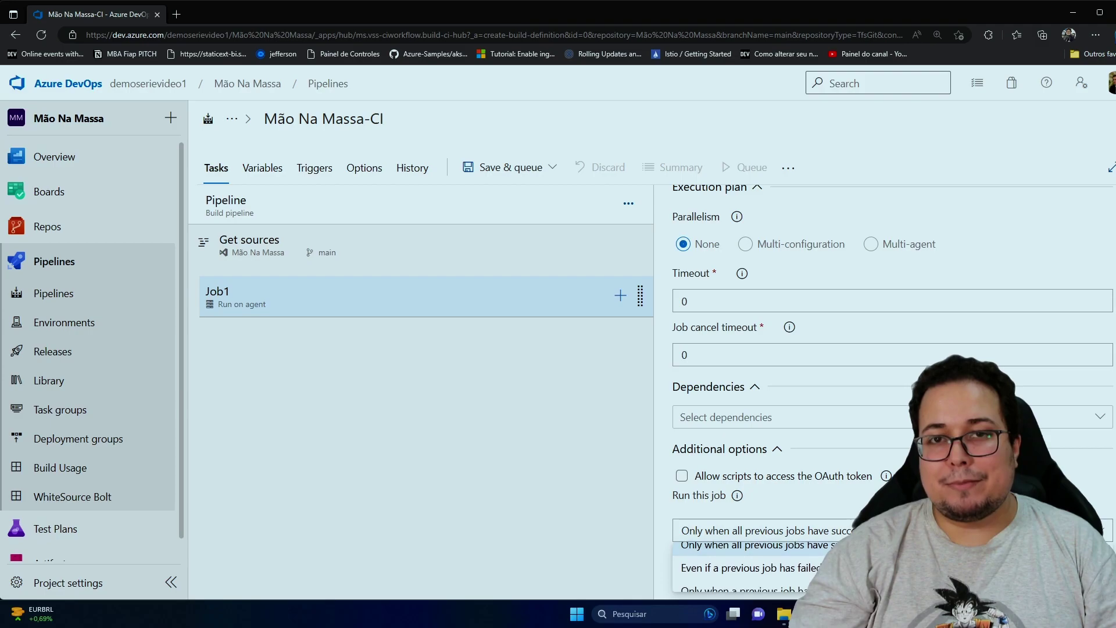
pyautogui.scroll(2, 814, 543)
pyautogui.scroll(-3, 815, 542)
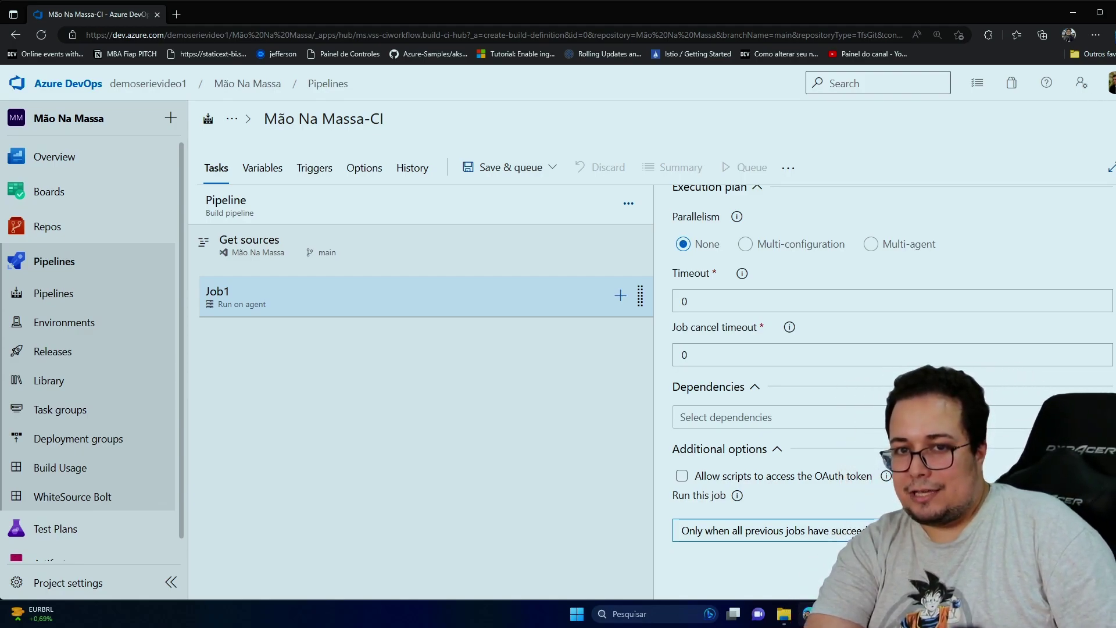
pyautogui.click(857, 530)
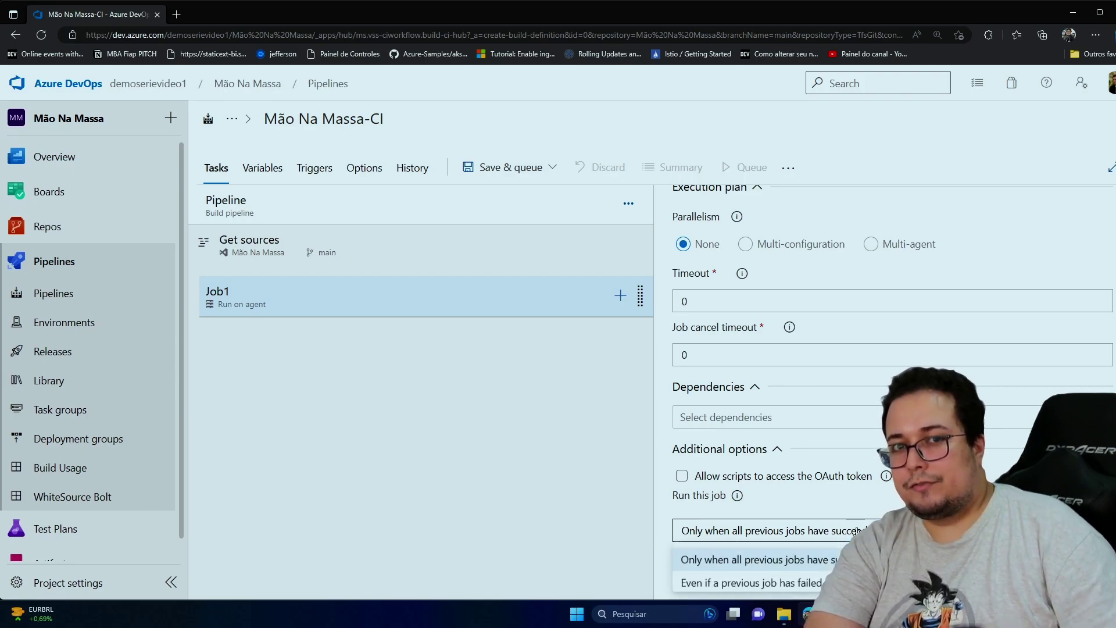
pyautogui.scroll(-3, 756, 567)
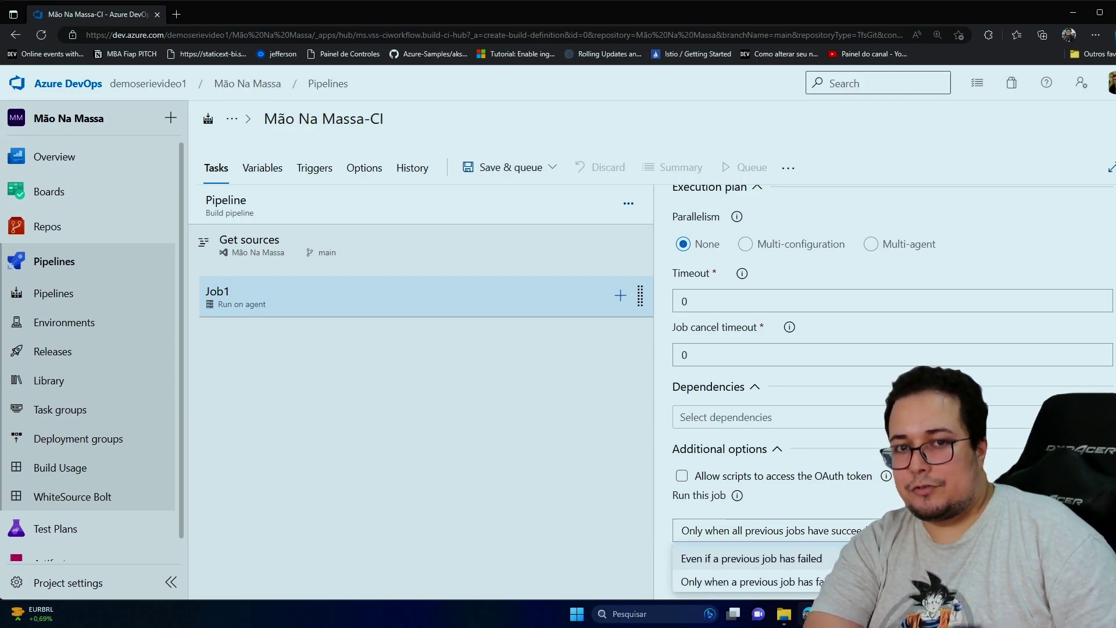
pyautogui.scroll(2, 830, 559)
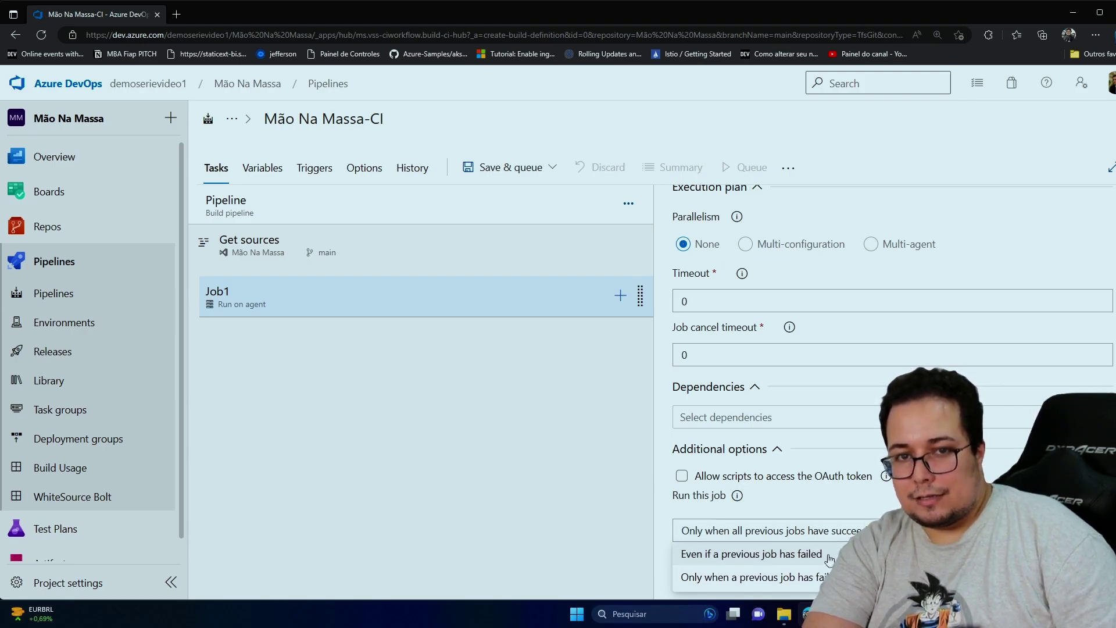
pyautogui.scroll(-2, 830, 560)
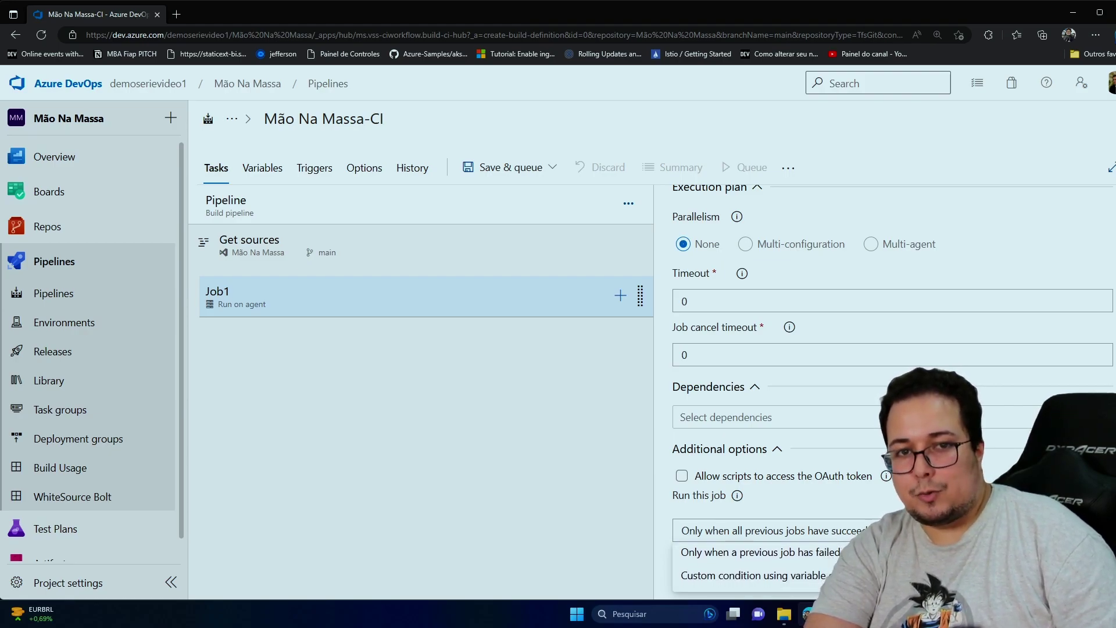
# Try a custom condition using variable expressions for running Job1 and restore "Only when all previous jobs have succeeded"
pyautogui.click(756, 581)
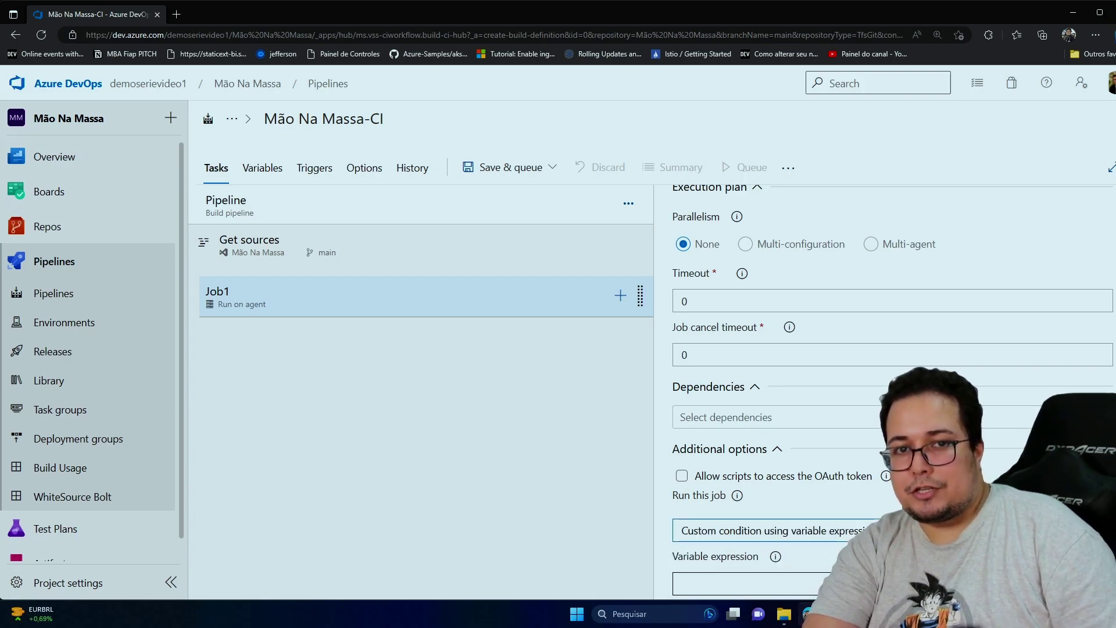
pyautogui.scroll(-1, 769, 510)
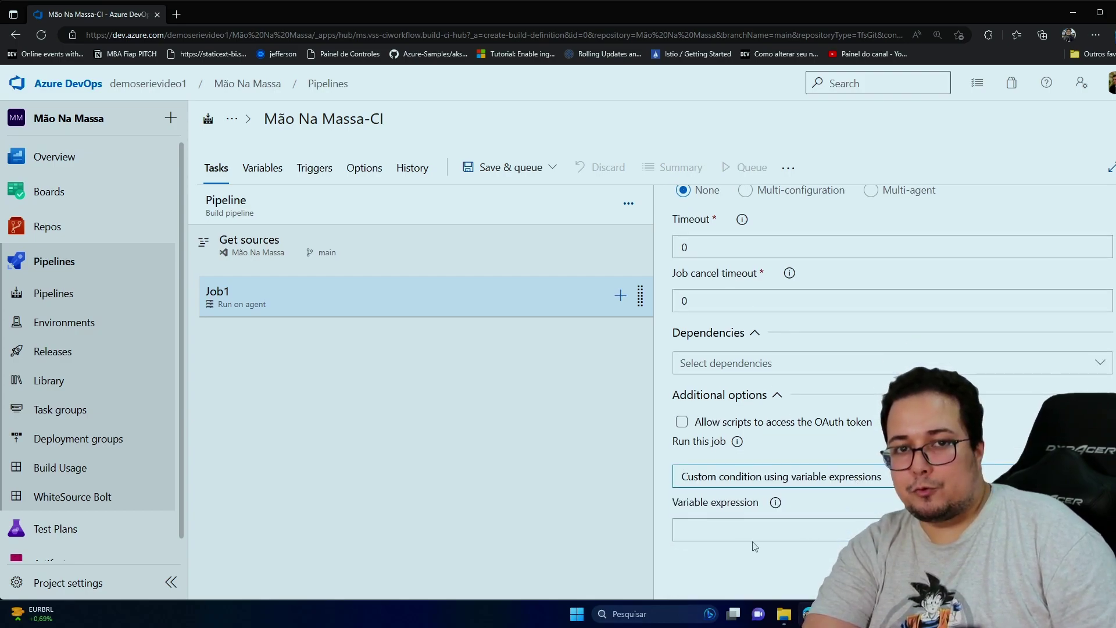
pyautogui.click(771, 508)
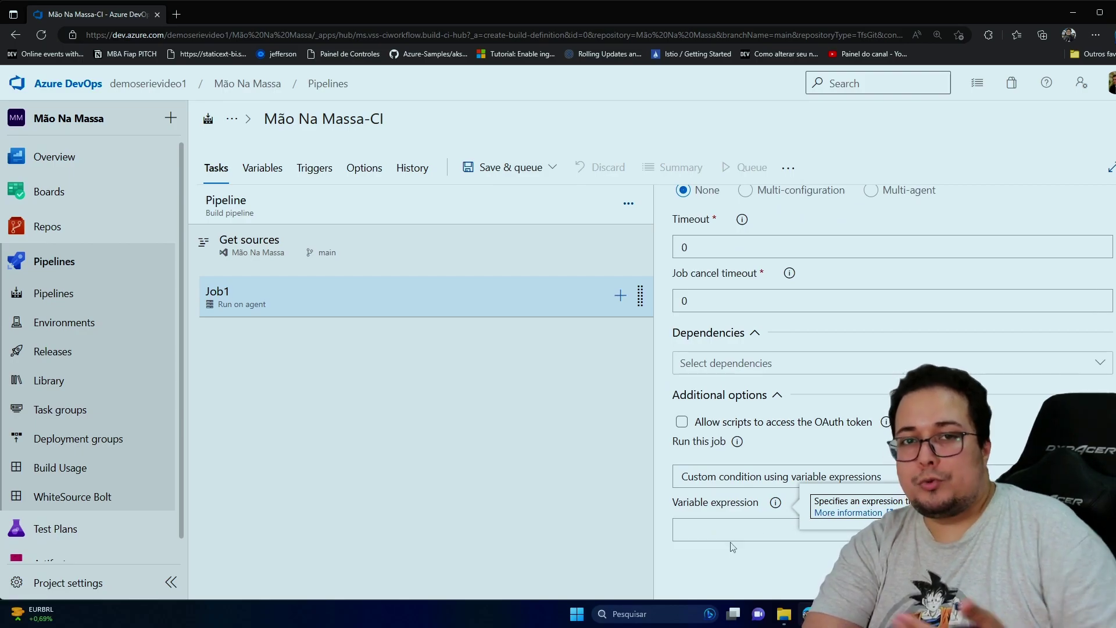
pyautogui.click(787, 478)
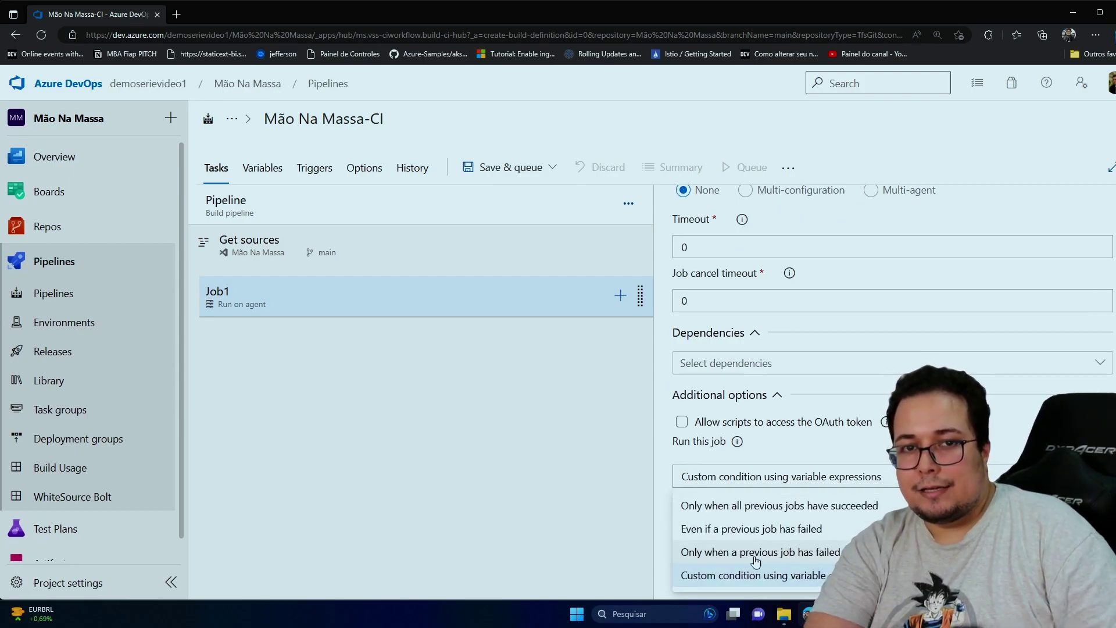
pyautogui.click(778, 505)
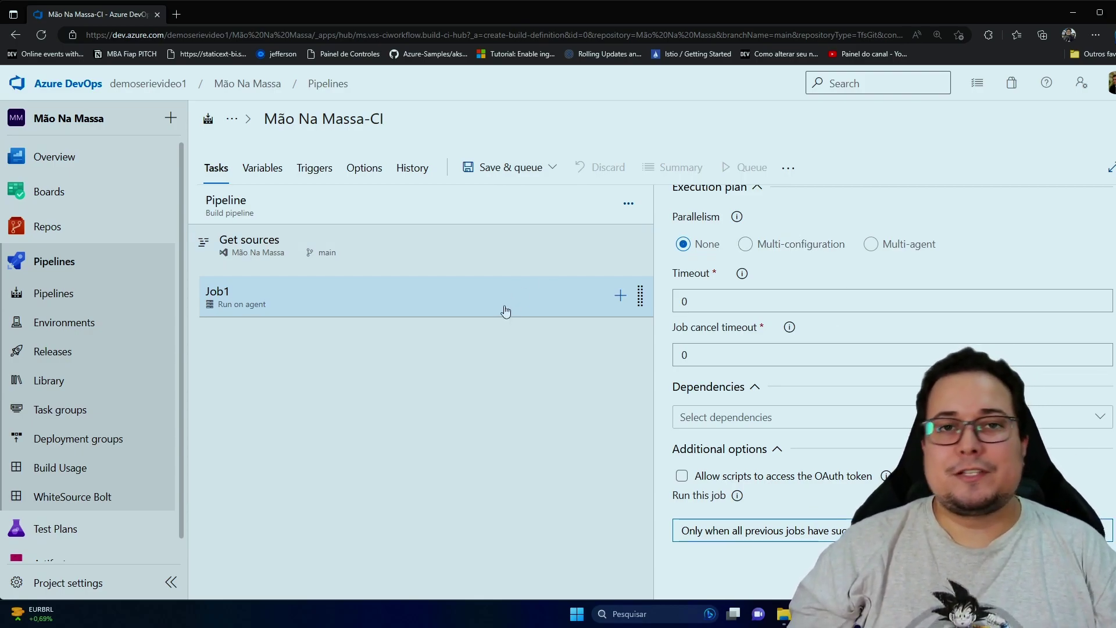
# Add a .NET Core task to Job1 and open its settings
pyautogui.scroll(1, 828, 333)
pyautogui.scroll(4, 829, 333)
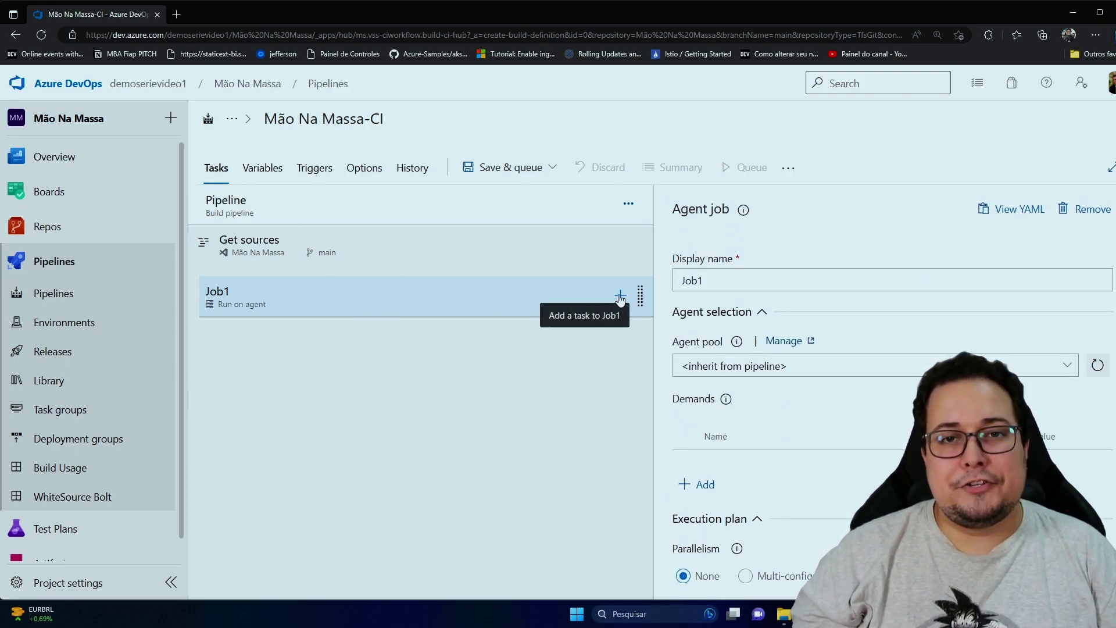
pyautogui.click(398, 307)
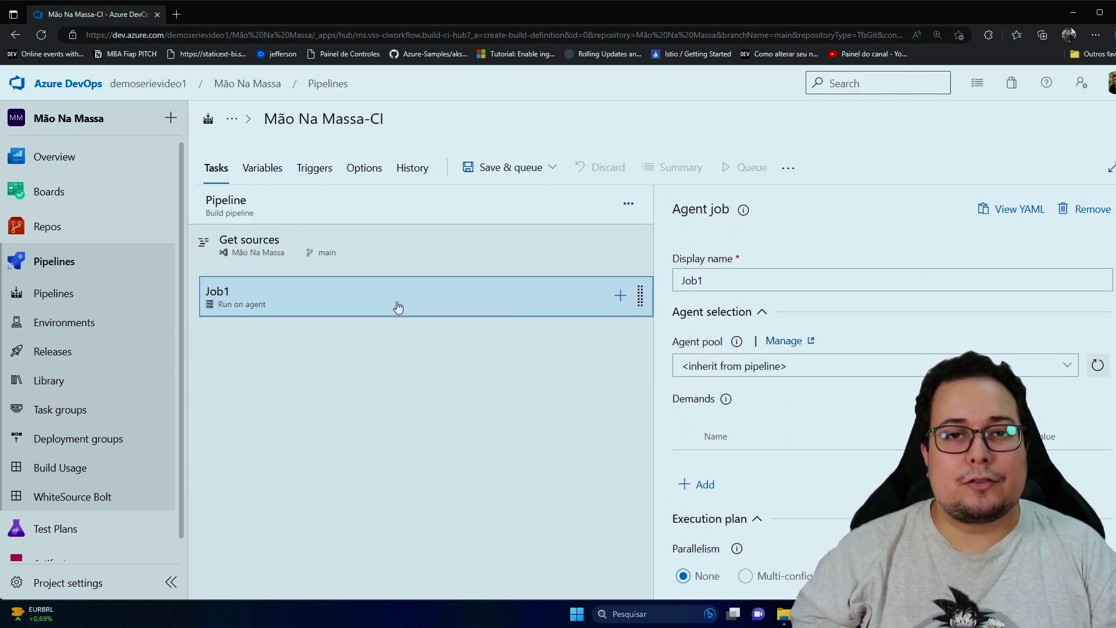
pyautogui.click(621, 295)
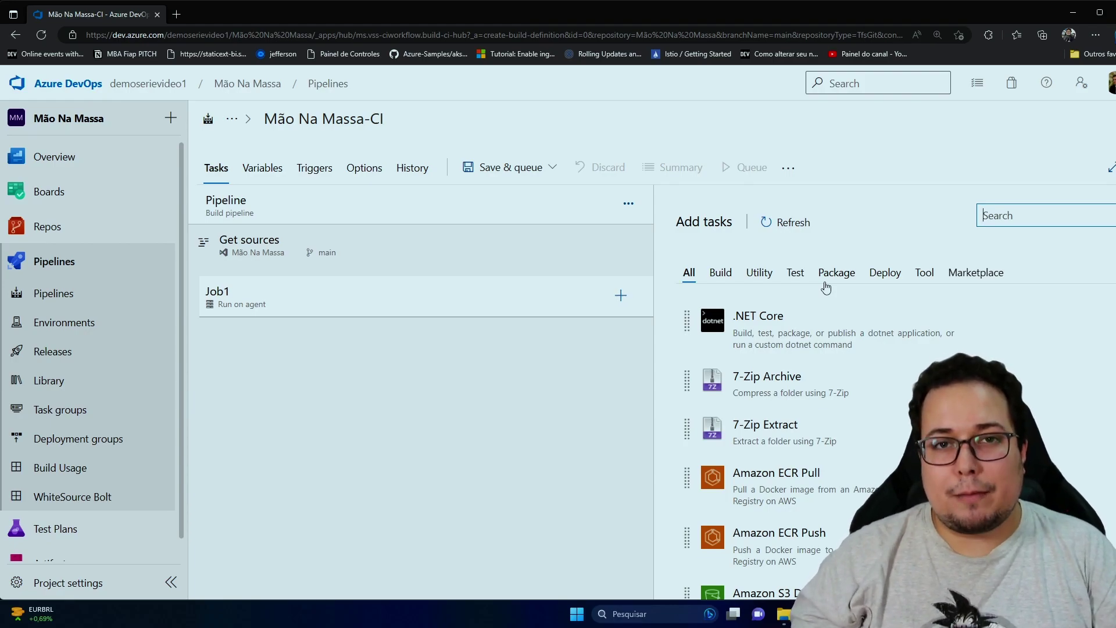
pyautogui.moveTo(880, 356)
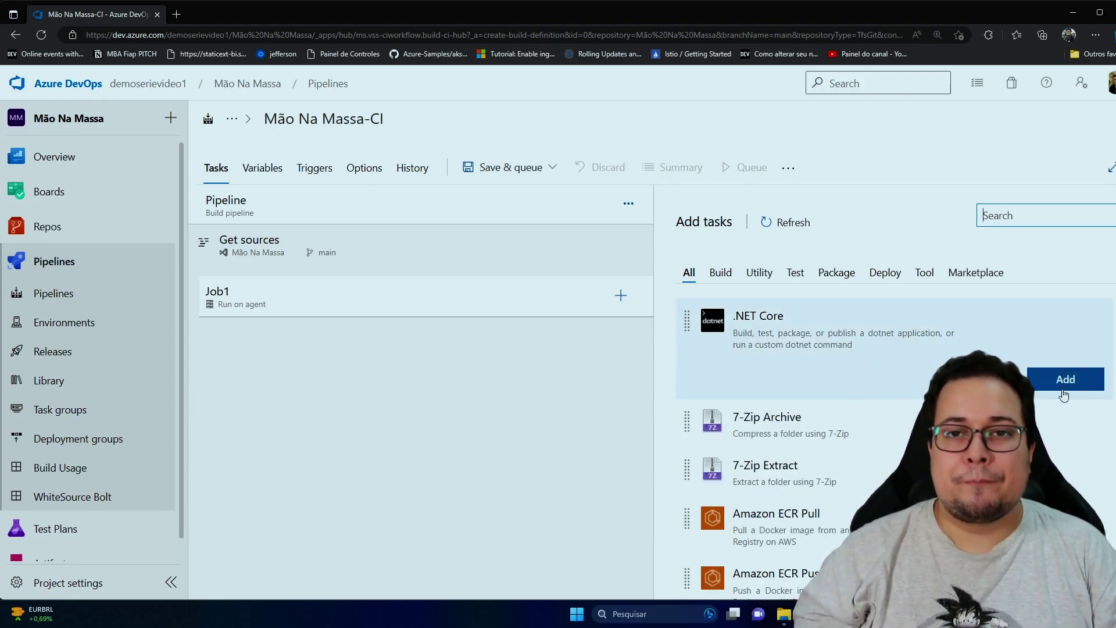
pyautogui.click(1064, 393)
pyautogui.click(353, 338)
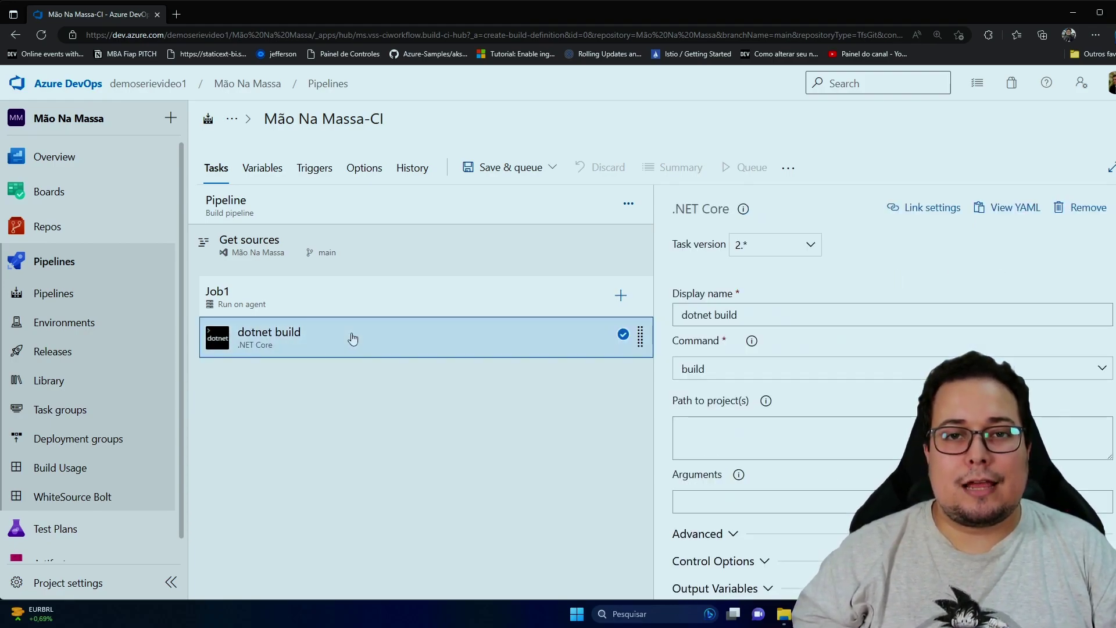
# Review the commands offered by the dotnet build task, keeping build selected
pyautogui.click(780, 315)
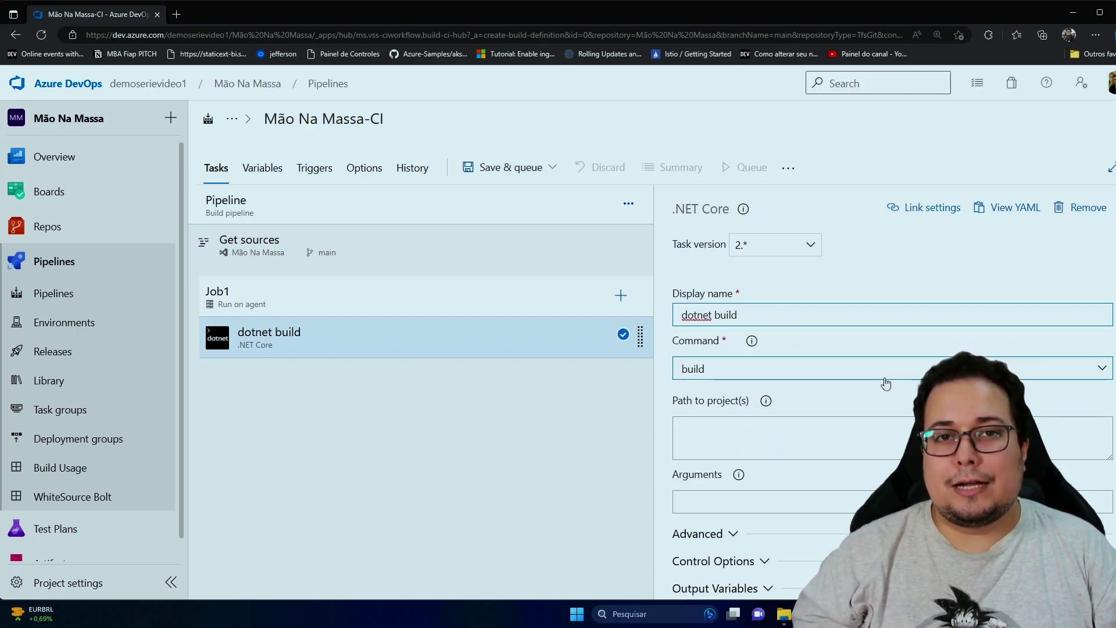
pyautogui.click(1099, 369)
pyautogui.scroll(-1, 1096, 369)
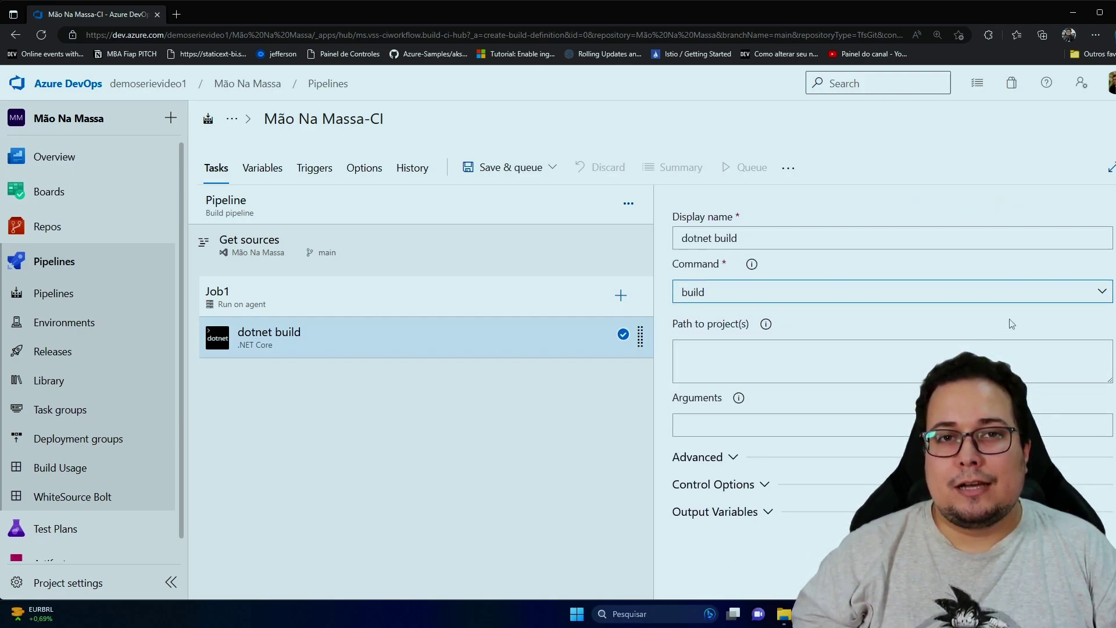
pyautogui.click(1103, 294)
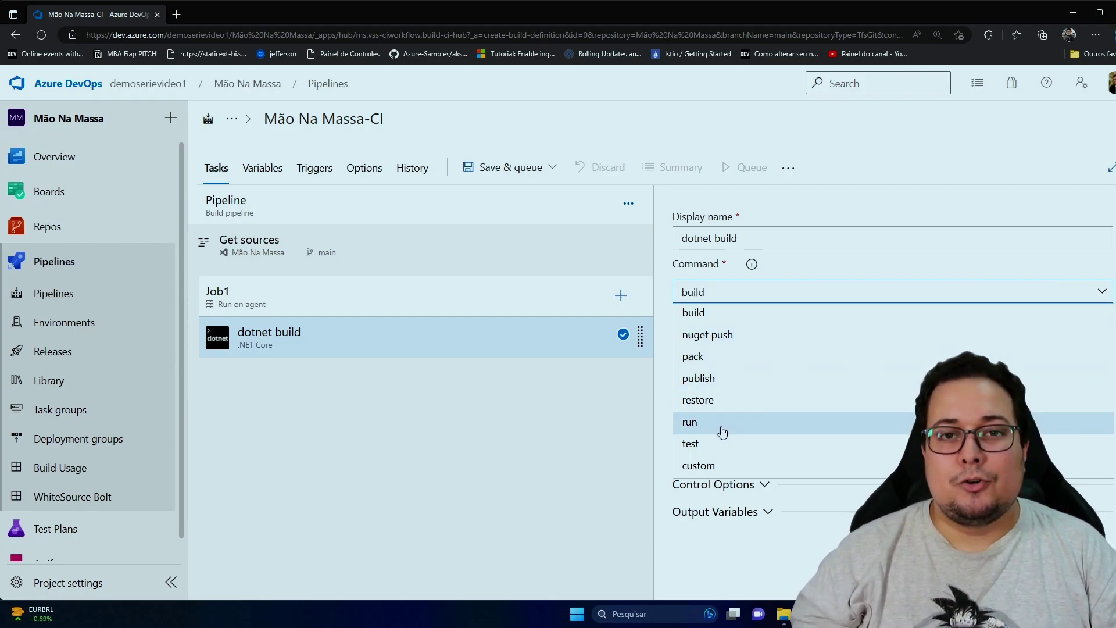
pyautogui.press('Escape')
# Set the dotnet build task's path to projects to *.csproj
pyautogui.click(718, 364)
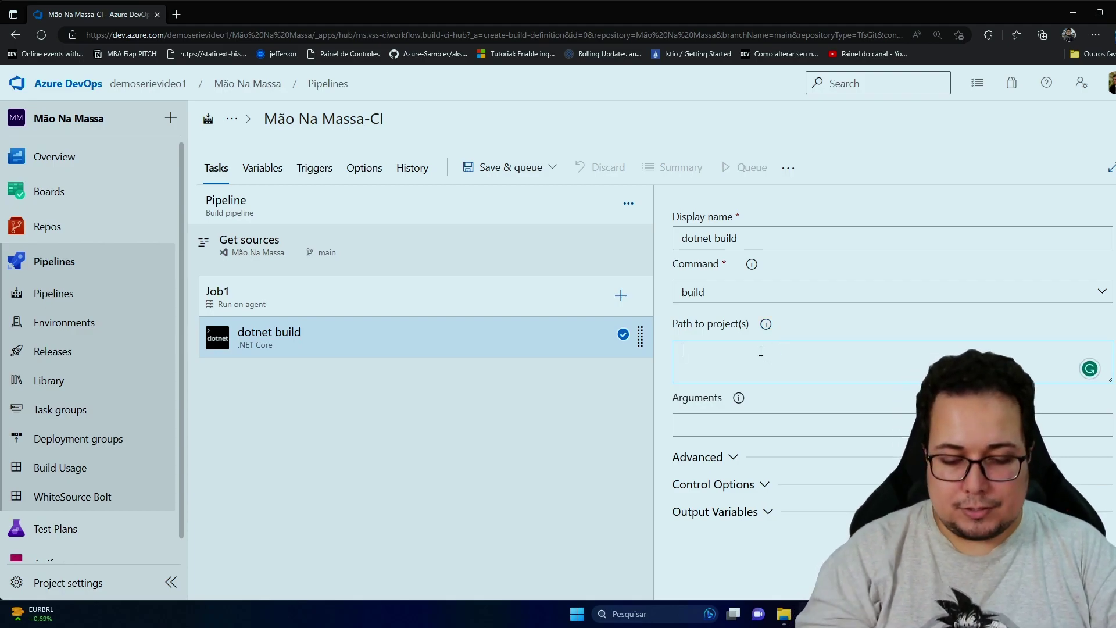
pyautogui.write('../../*.csproj')
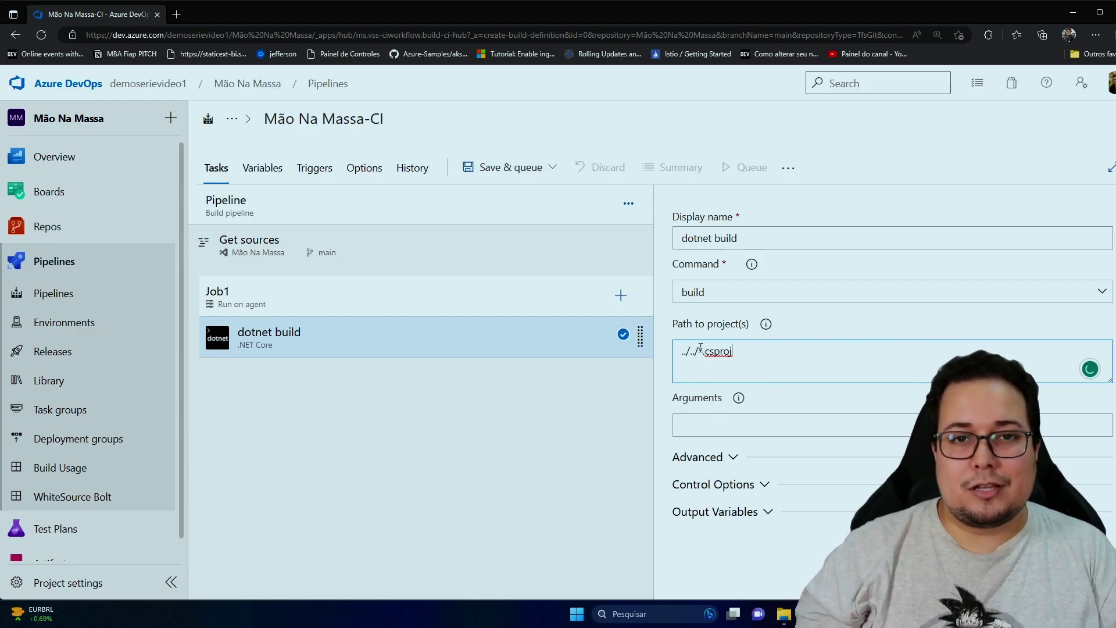
pyautogui.hotkey('shift', 'Left')
pyautogui.hotkey('shift', 'Left')
pyautogui.hotkey('shift', 'Left')
pyautogui.hotkey('shift', 'Left')
pyautogui.hotkey('shift', 'Left')
pyautogui.press('BackSpace')
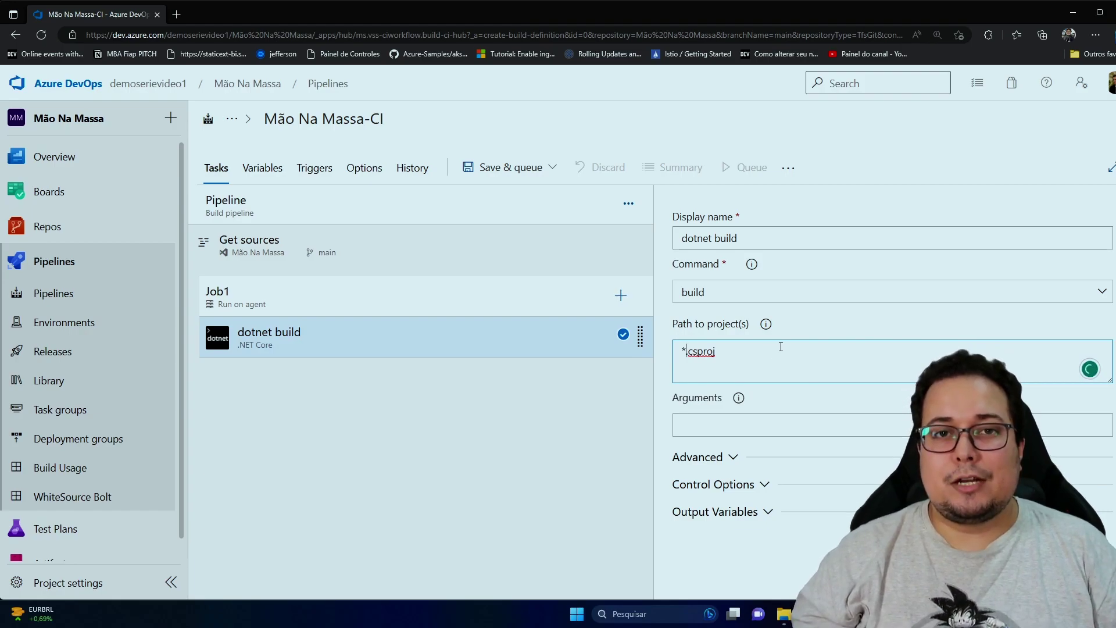
# Check the dotnet build task's advanced settings and remove the task from Job1
pyautogui.click(722, 457)
pyautogui.click(722, 457)
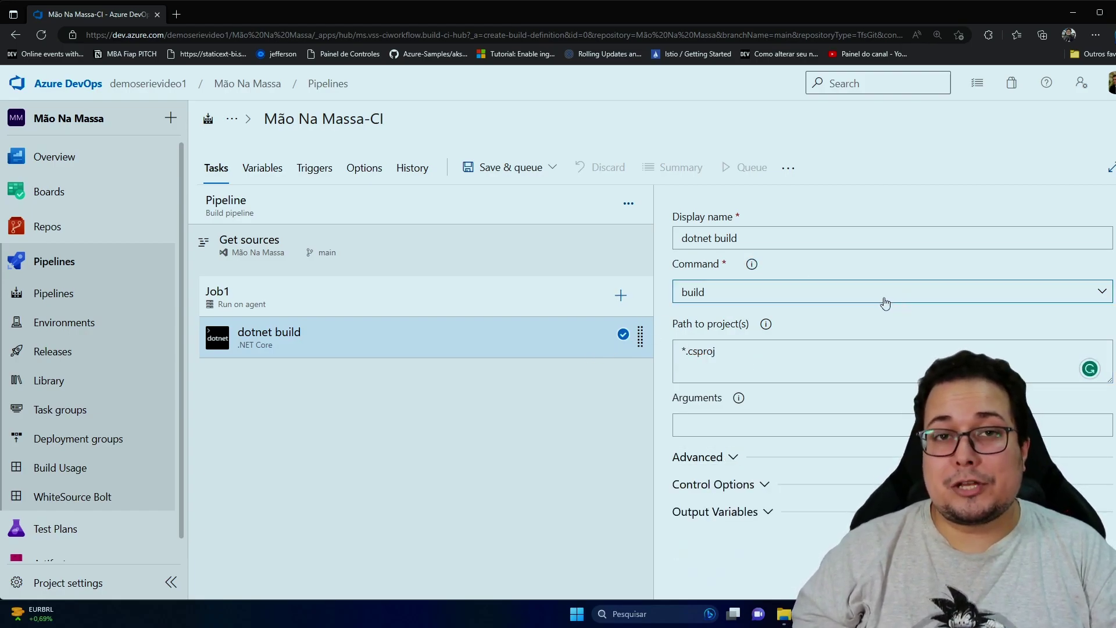
pyautogui.press('Delete')
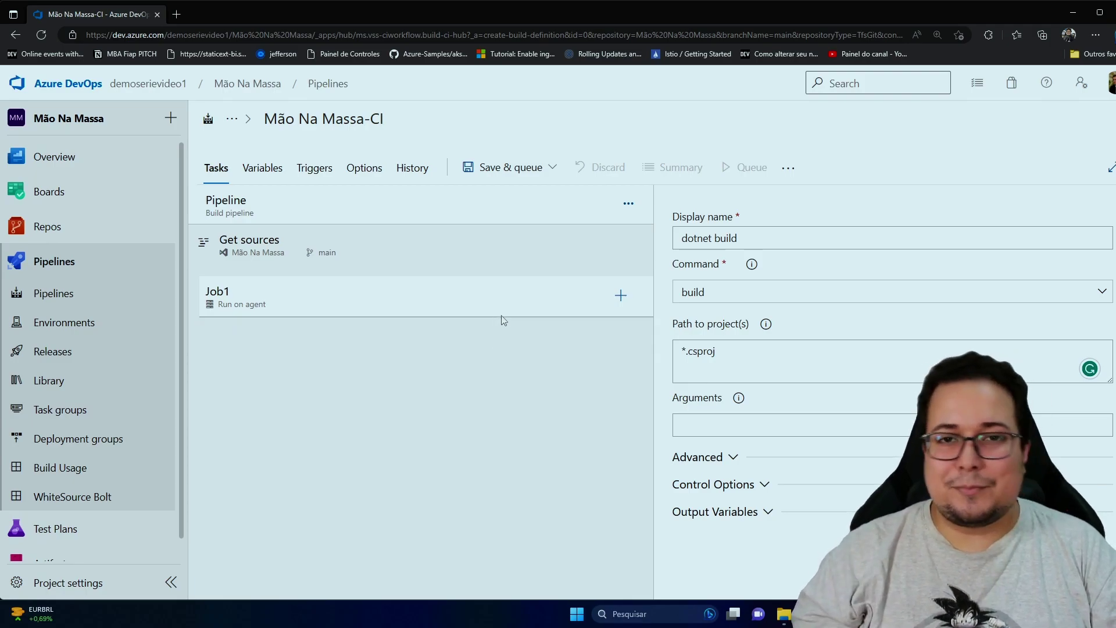
# Open the catalogue of tasks for Job1 and browse the complete list and the Build category
pyautogui.click(621, 295)
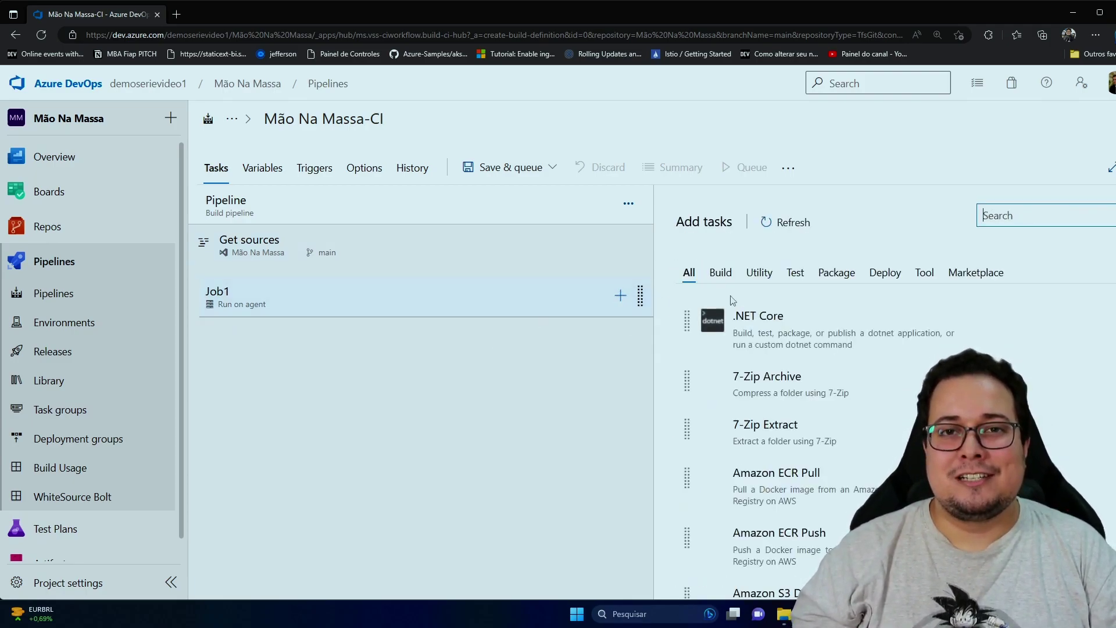
pyautogui.scroll(-4, 856, 375)
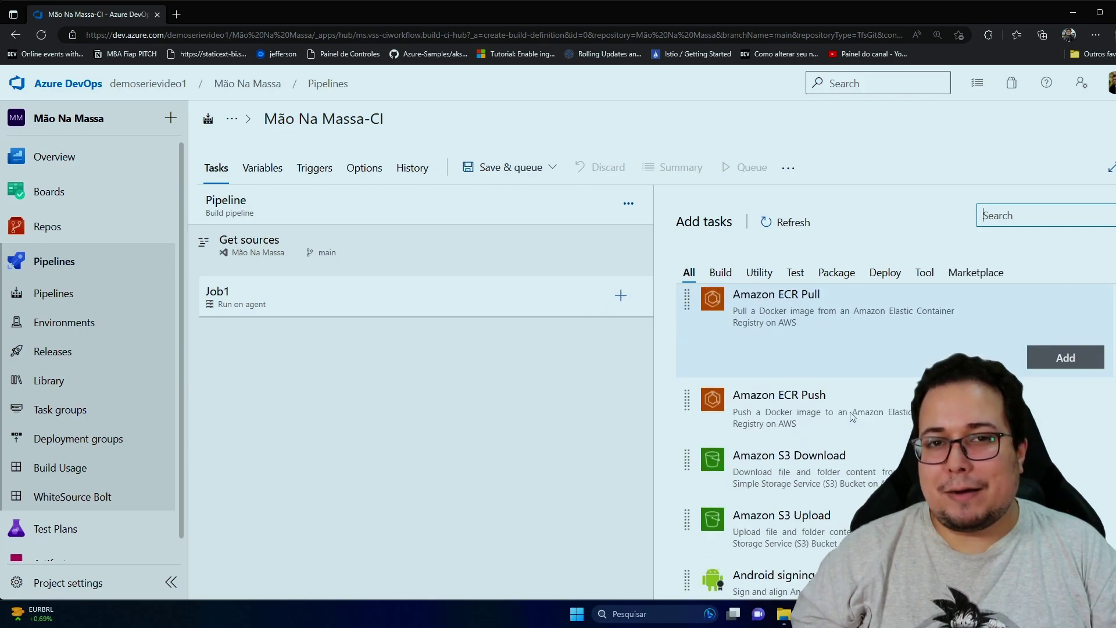
pyautogui.scroll(-3, 856, 395)
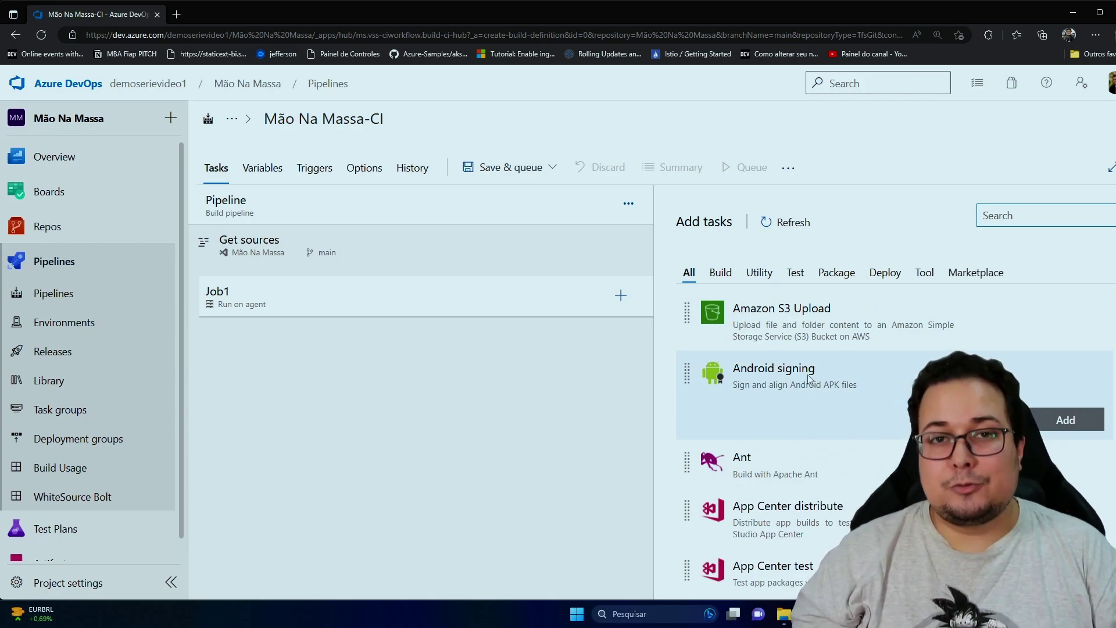
pyautogui.scroll(-3, 808, 379)
pyautogui.scroll(-8, 801, 406)
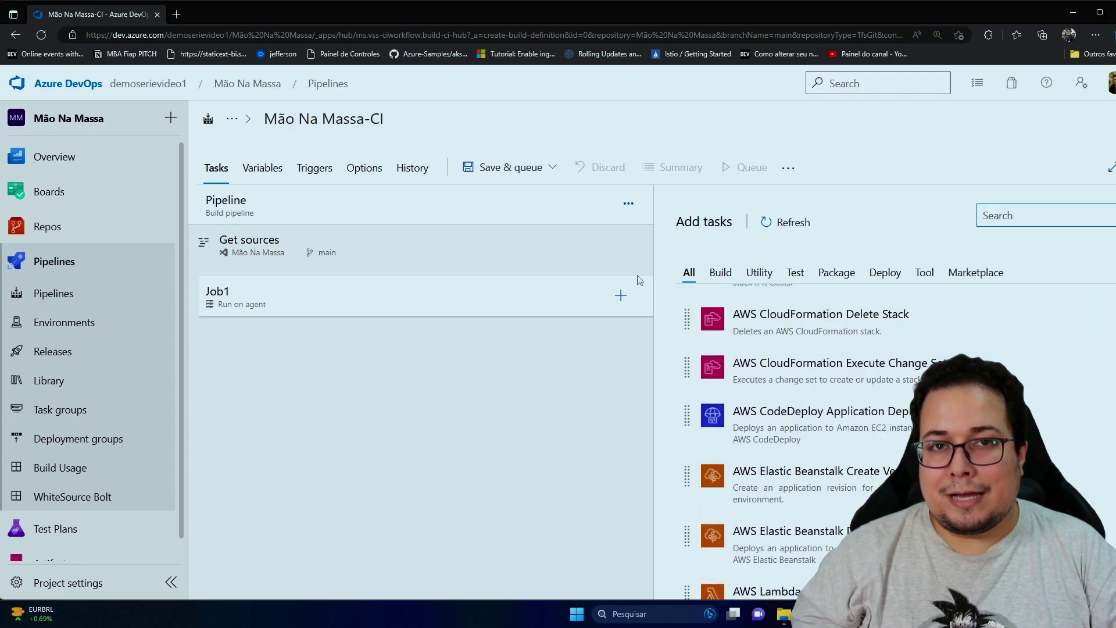
pyautogui.click(720, 275)
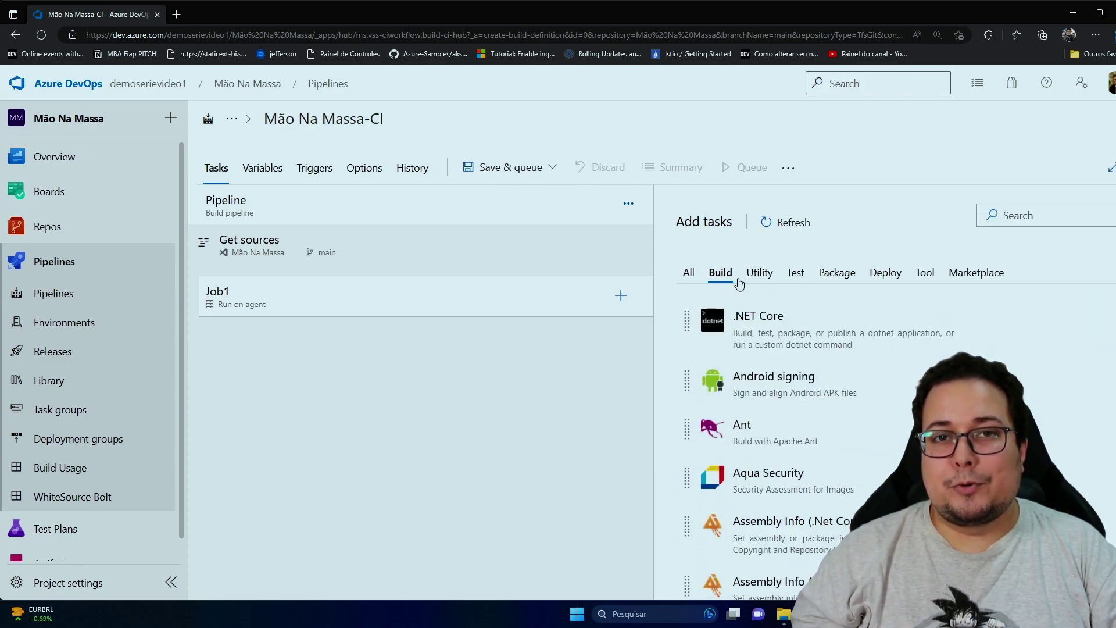
pyautogui.click(687, 275)
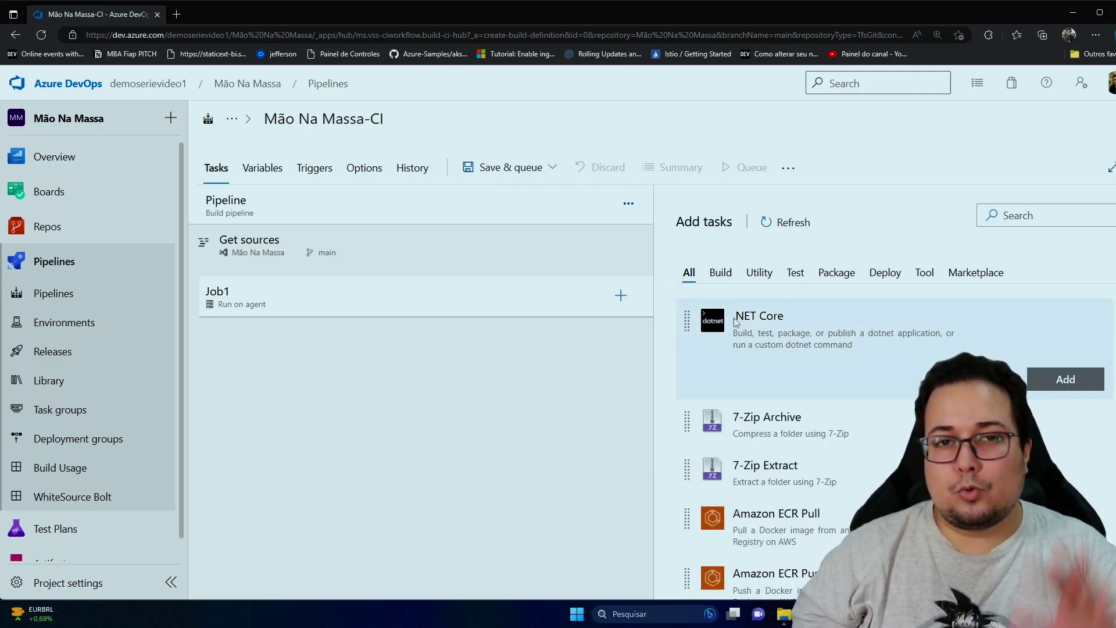
pyautogui.click(717, 274)
# Add the Command line task from the Utility category to Job1
pyautogui.click(759, 273)
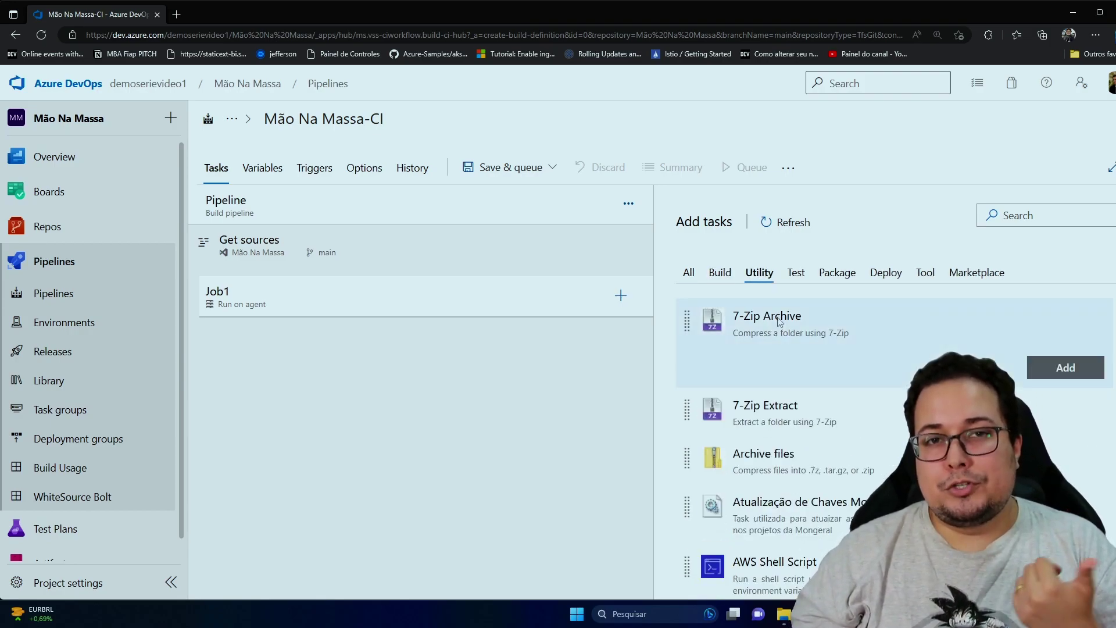
pyautogui.scroll(-2, 866, 379)
pyautogui.scroll(-5, 866, 379)
pyautogui.scroll(-3, 829, 406)
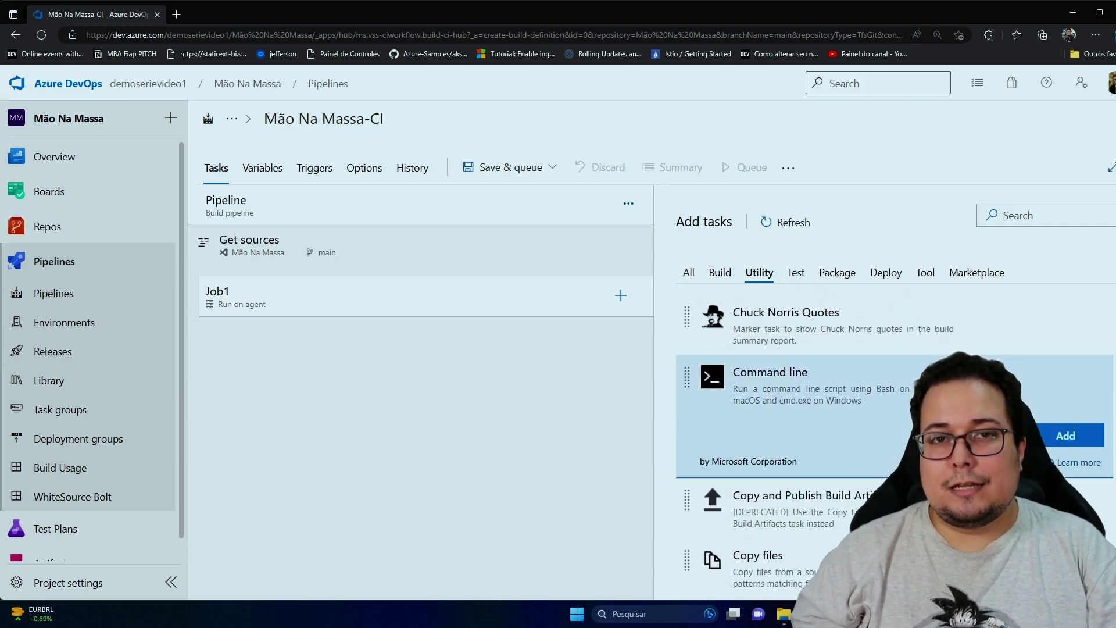
pyautogui.click(1076, 442)
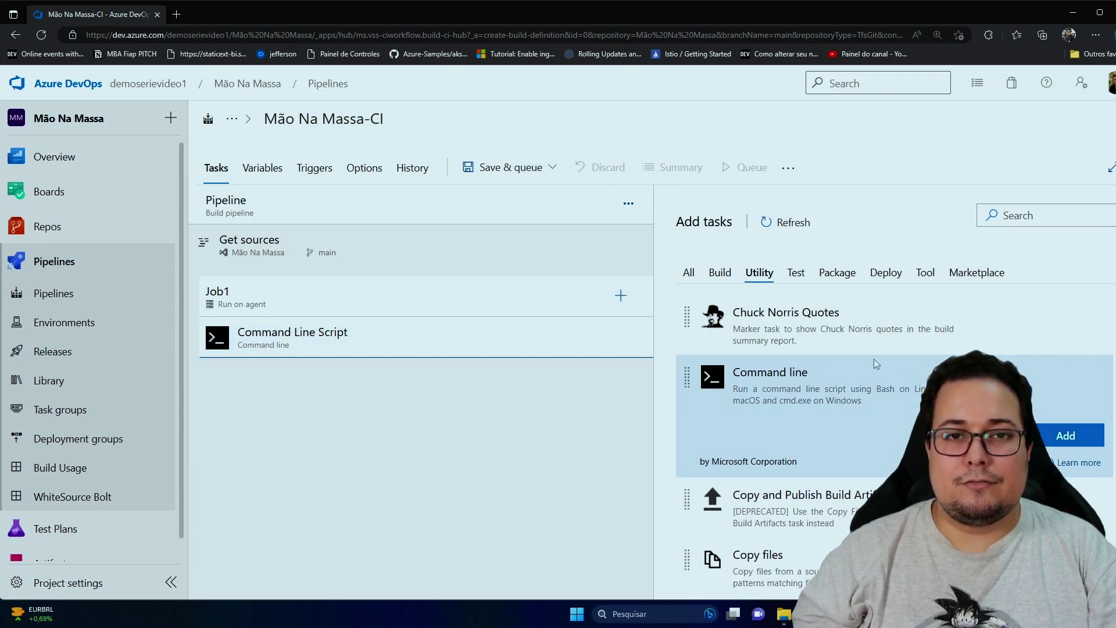
# Browse the Test, Package and Marketplace categories of the task catalogue and return to the complete list
pyautogui.click(797, 273)
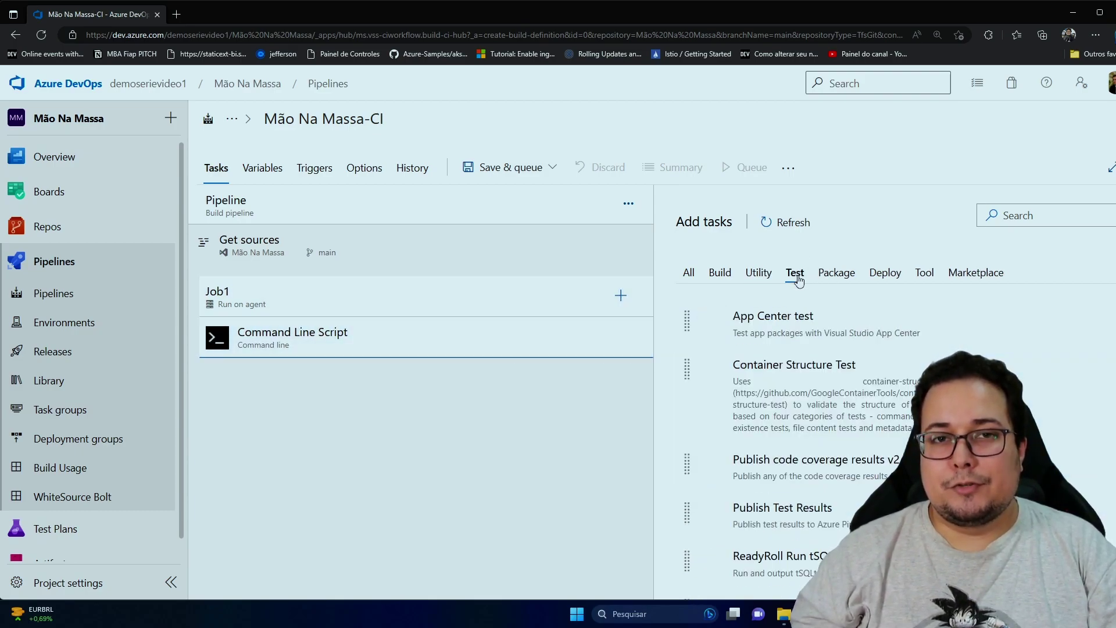
pyautogui.click(837, 274)
pyautogui.click(968, 273)
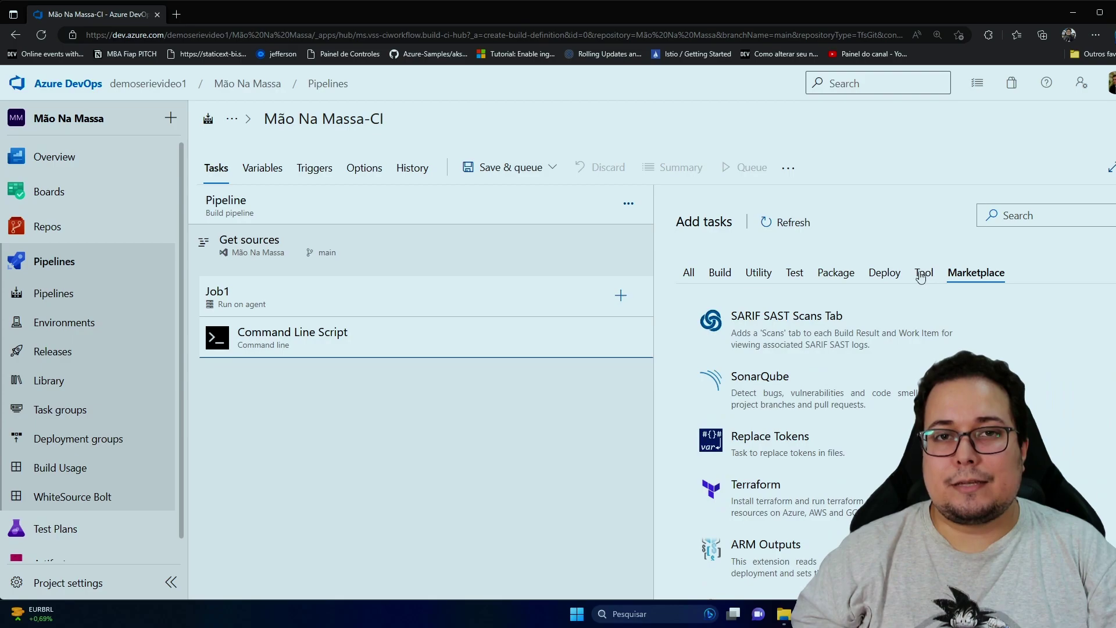
pyautogui.click(688, 273)
# Check the Command Line Script task's settings, and review the pipeline variables and variable groups
pyautogui.click(361, 349)
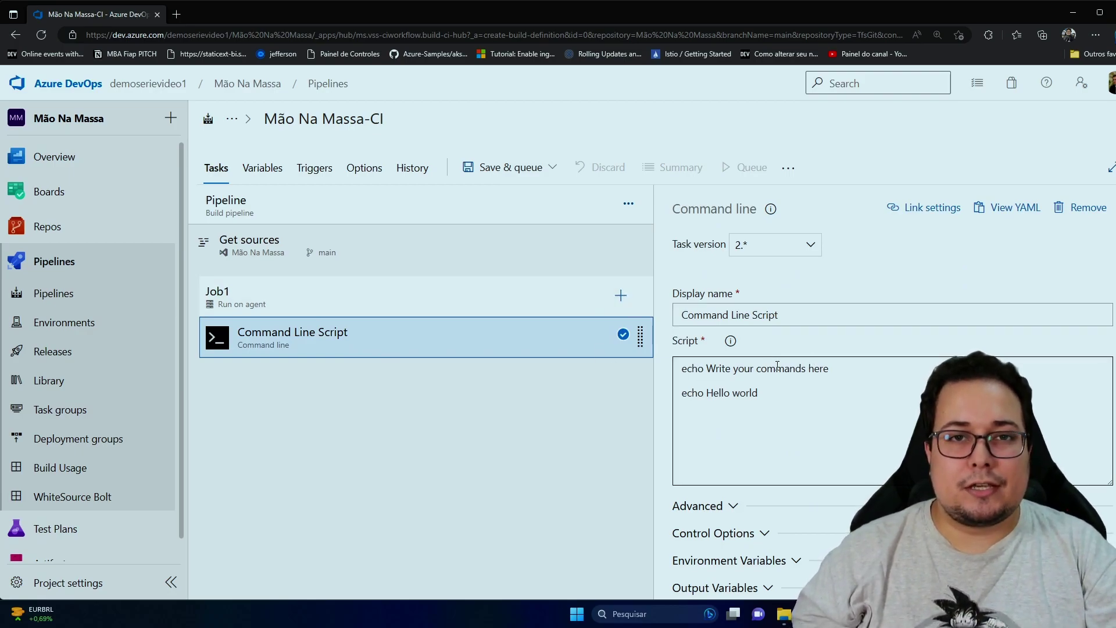
pyautogui.click(261, 167)
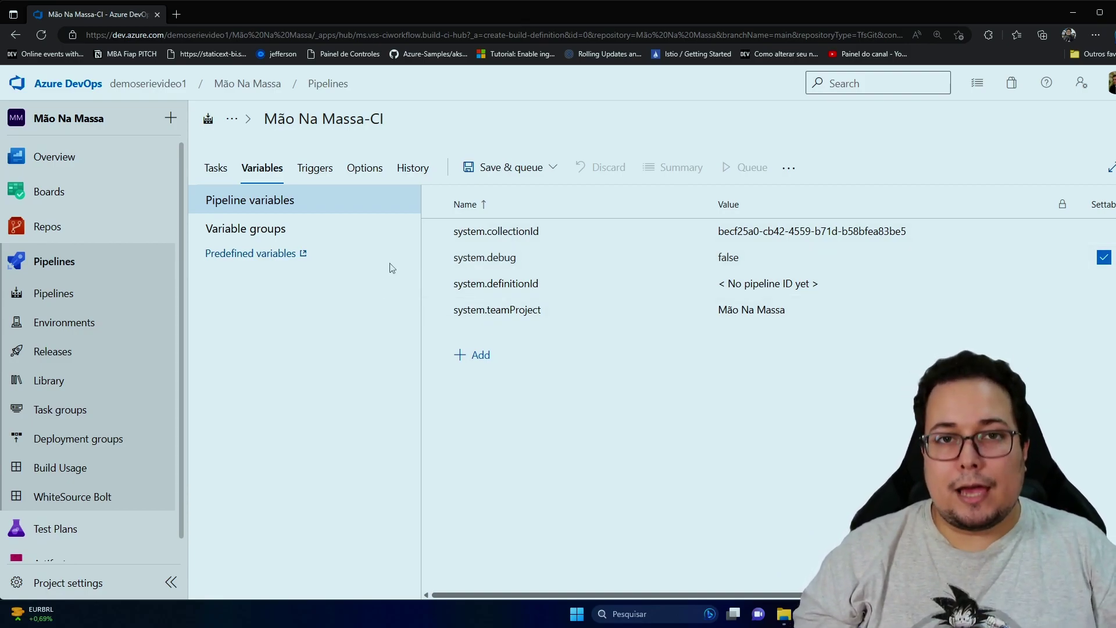
pyautogui.click(379, 231)
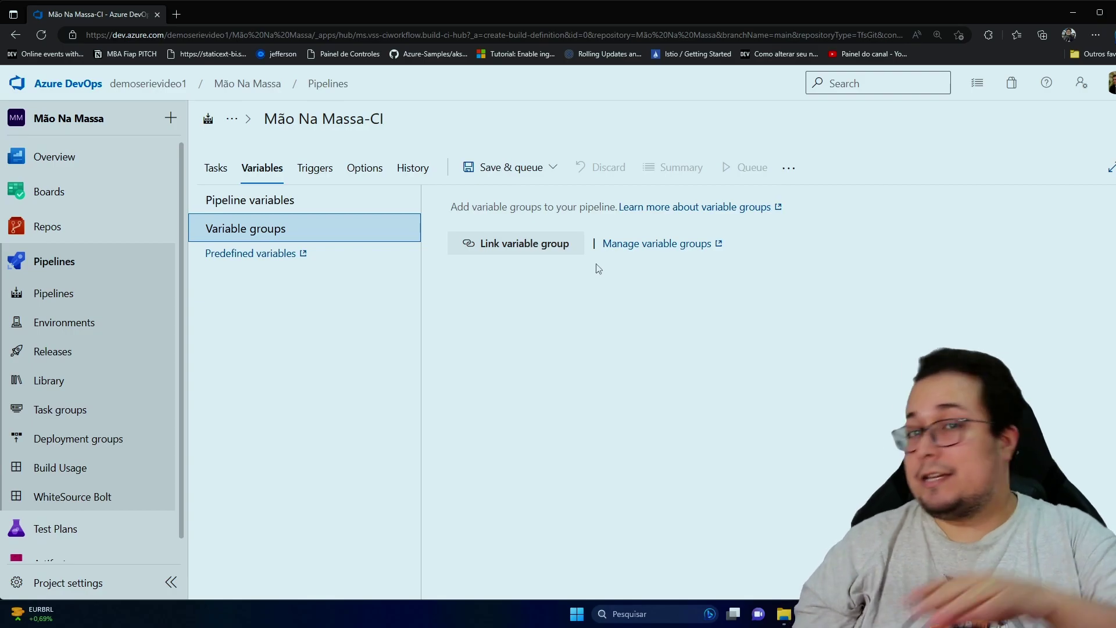
# Try out continuous integration for the Mão Na Massa repository and a Monday-to-Friday scheduled build, removing both triggers again
pyautogui.click(314, 168)
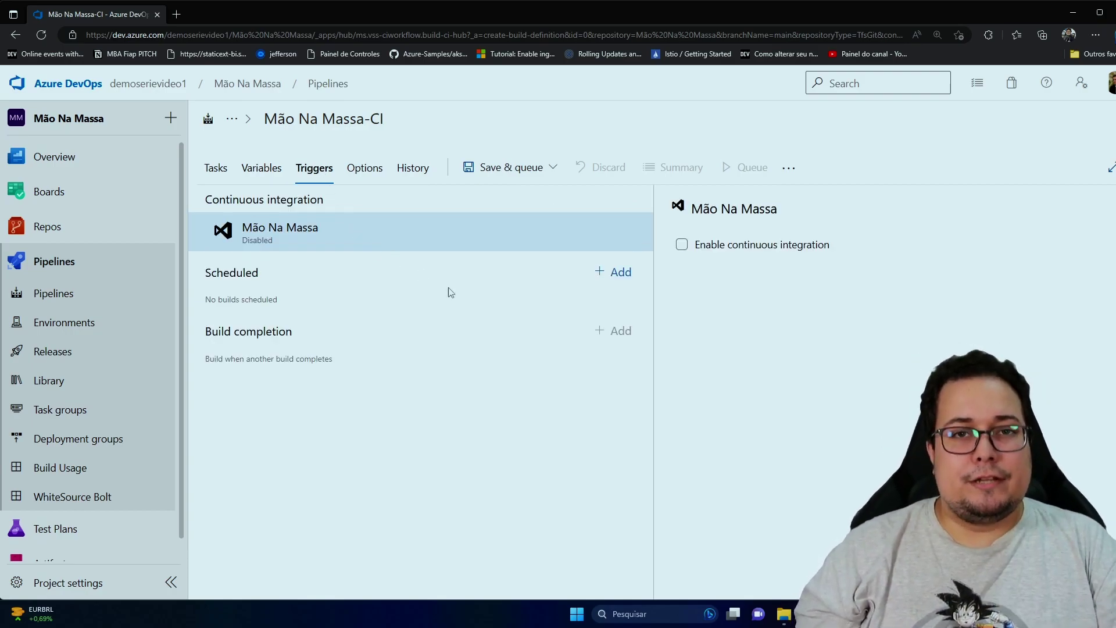
pyautogui.click(317, 227)
pyautogui.click(683, 245)
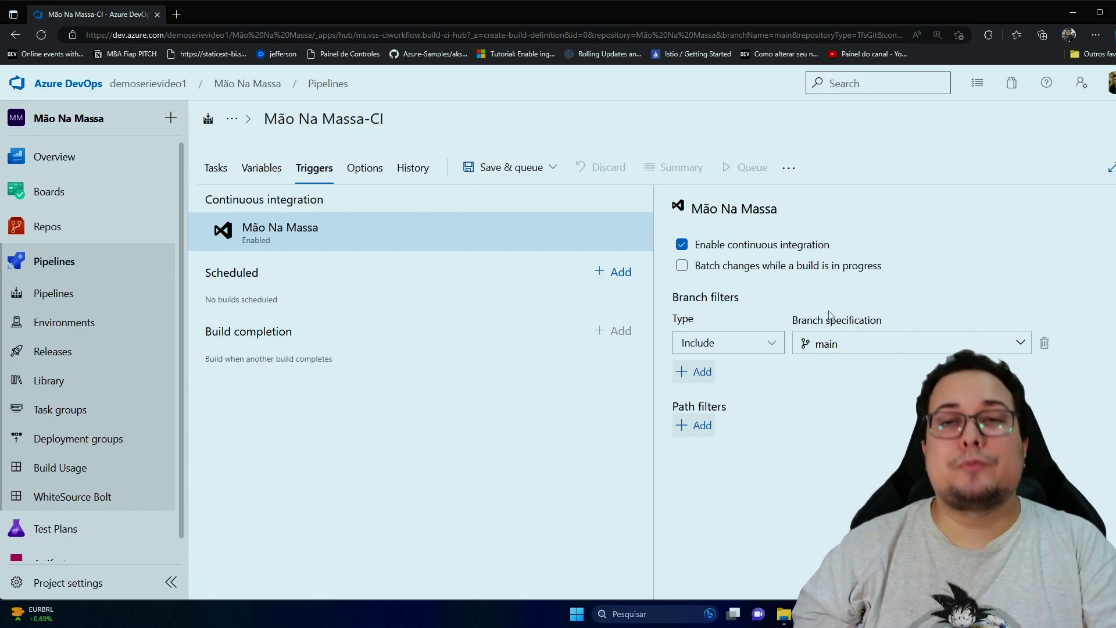
pyautogui.click(706, 247)
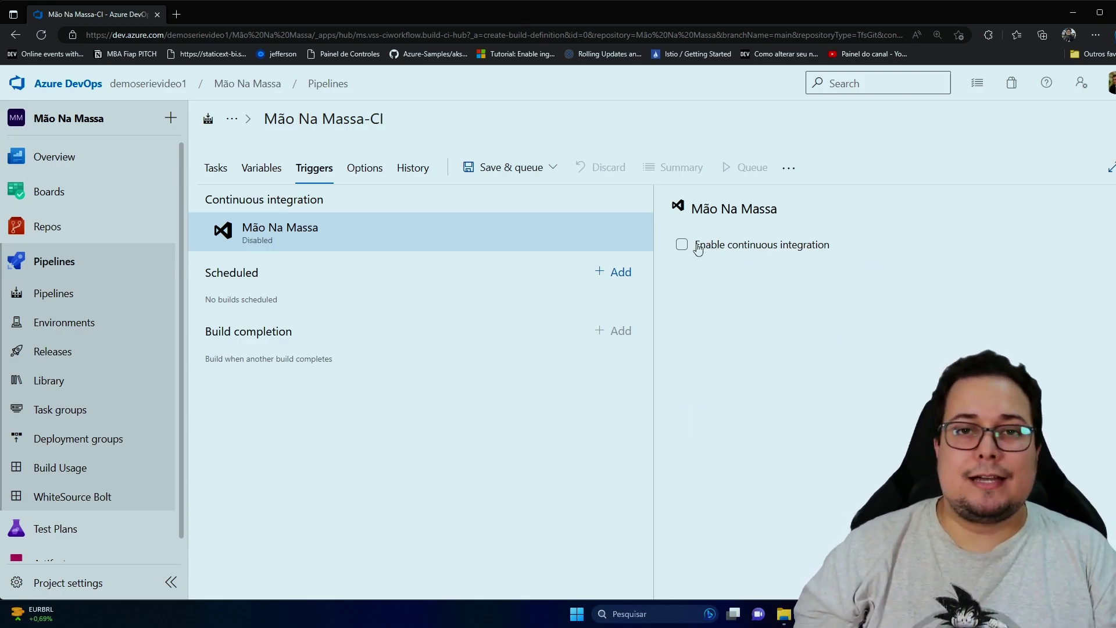
pyautogui.click(617, 271)
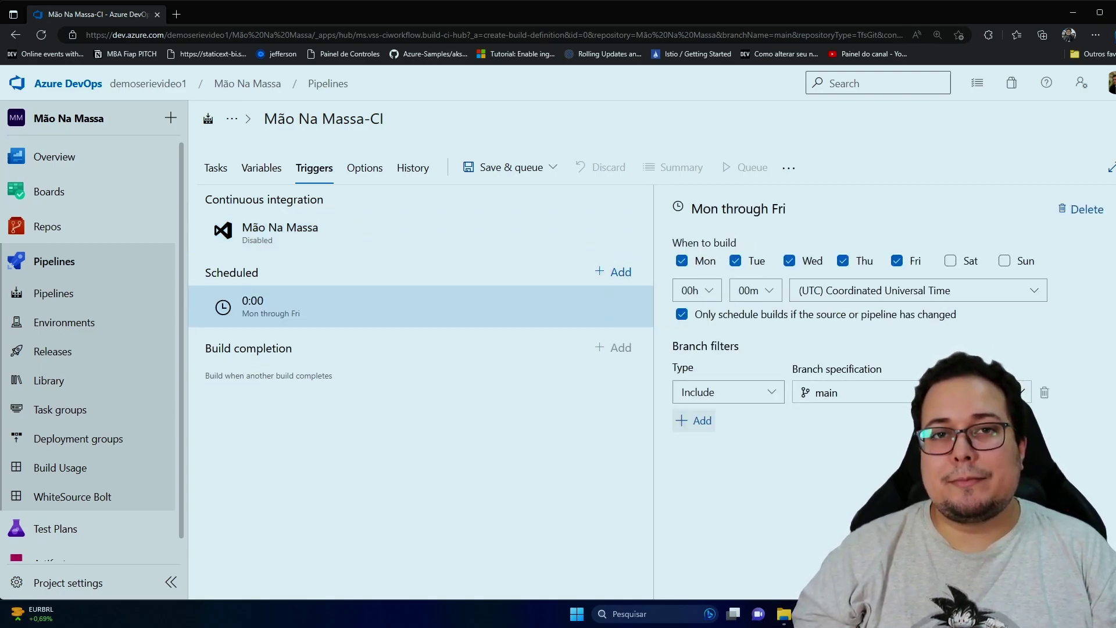
pyautogui.click(1082, 209)
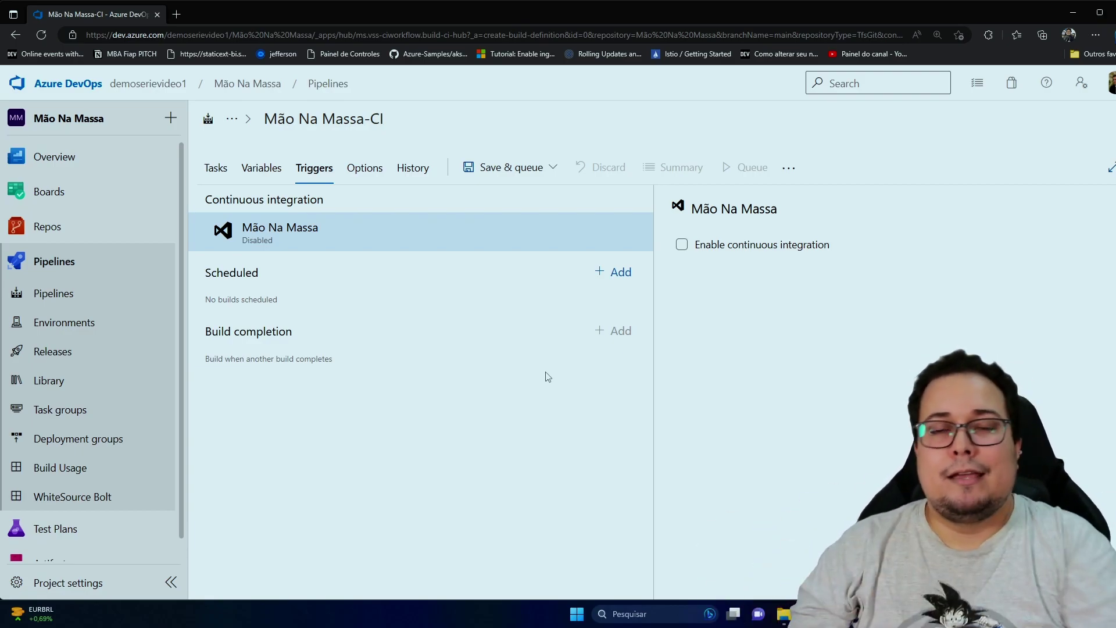
# Examine the pipeline's general build options, including description, build number format and processing of new build requests
pyautogui.click(366, 170)
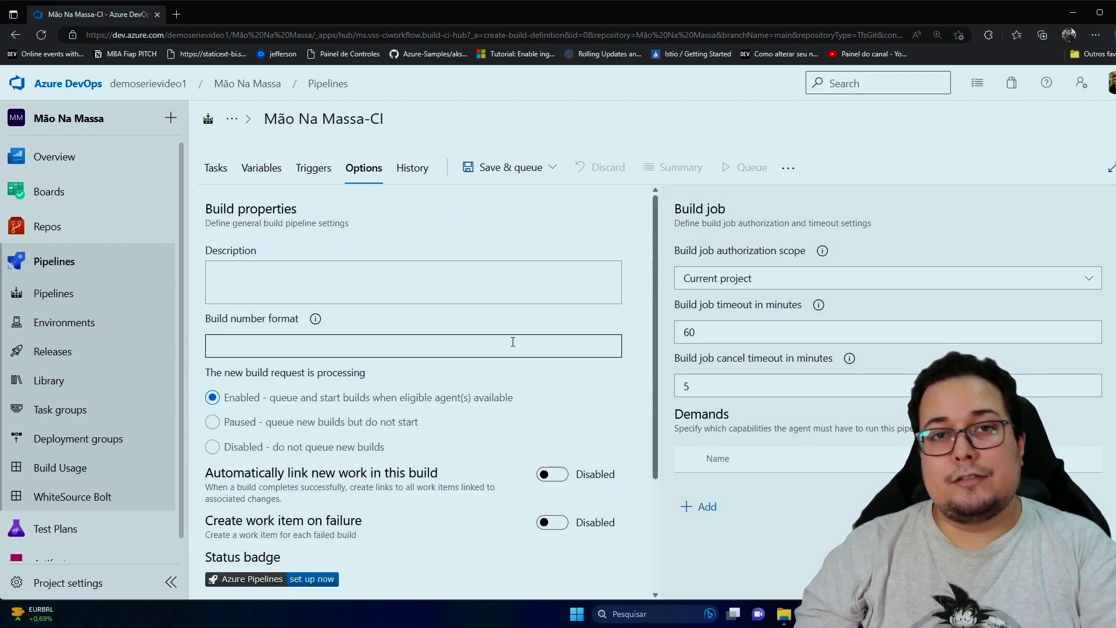
pyautogui.click(300, 281)
pyautogui.click(281, 348)
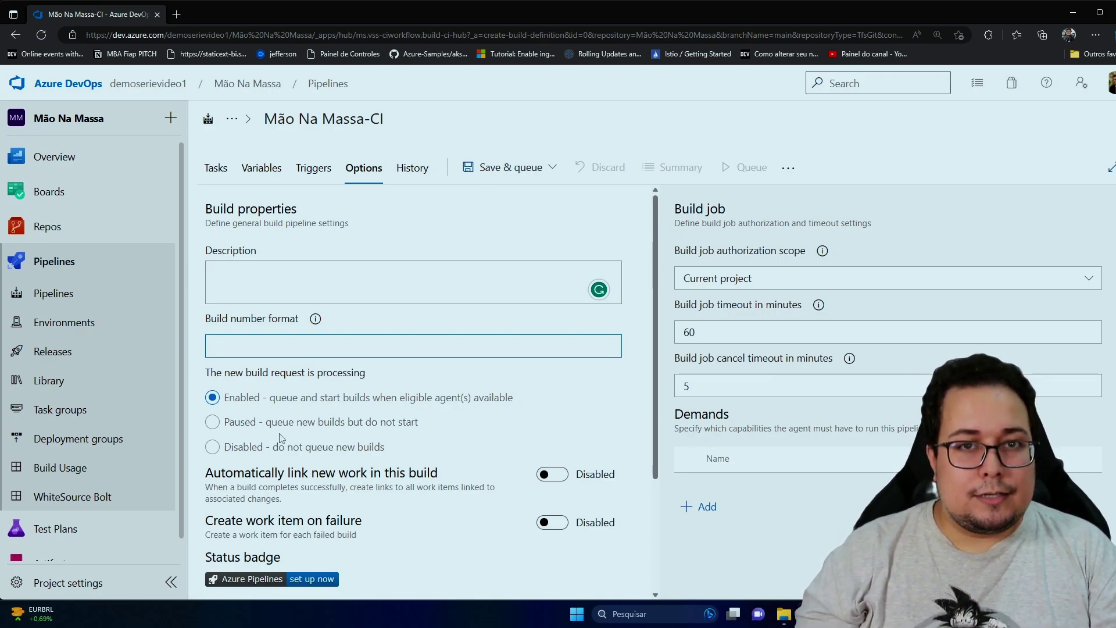
pyautogui.scroll(-2, 277, 432)
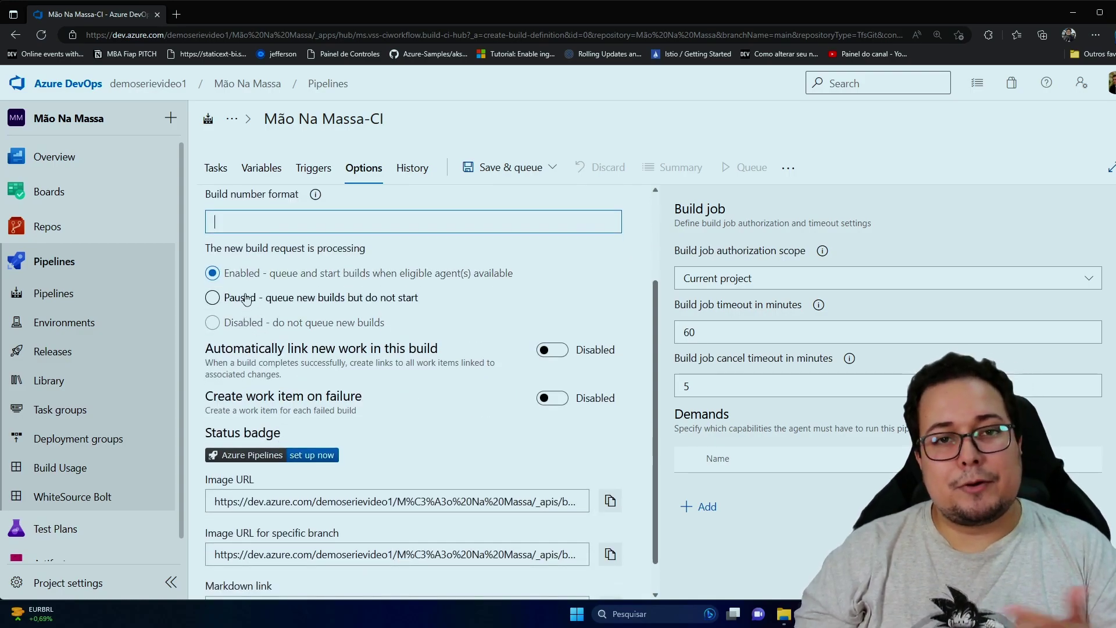
# Try out automatic linking of new work and work item creation on failure, turning both options off again
pyautogui.click(553, 350)
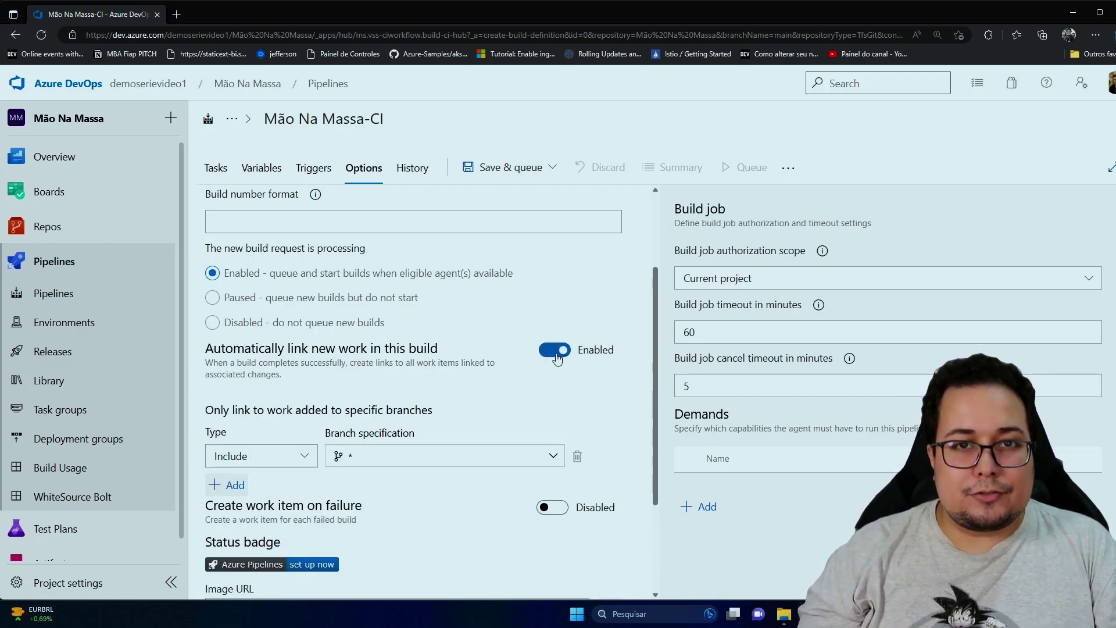
pyautogui.click(552, 350)
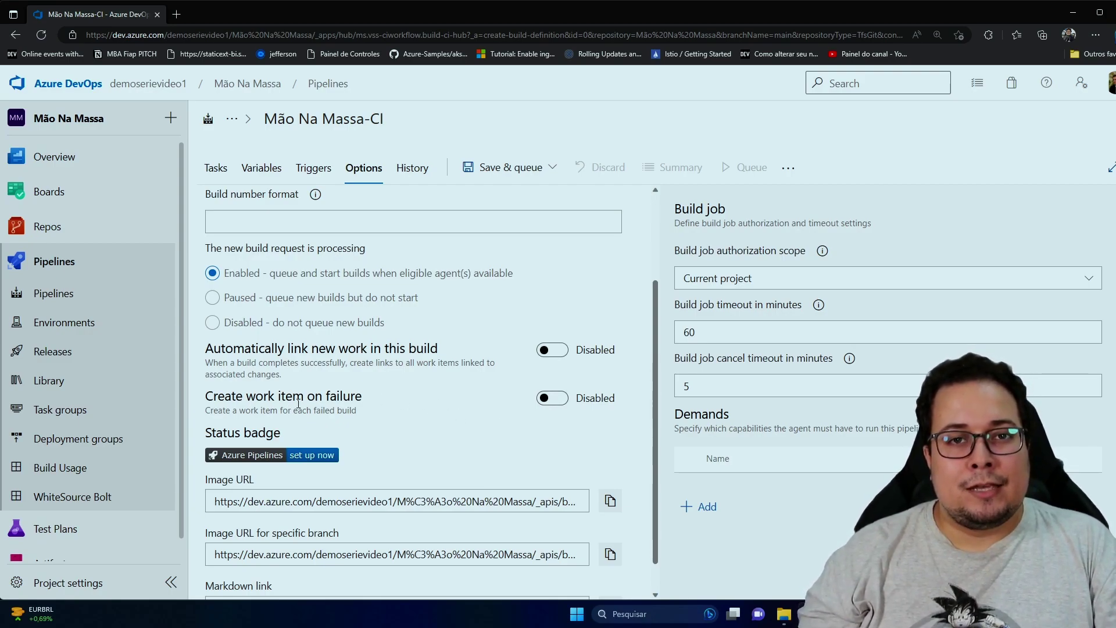
pyautogui.click(559, 402)
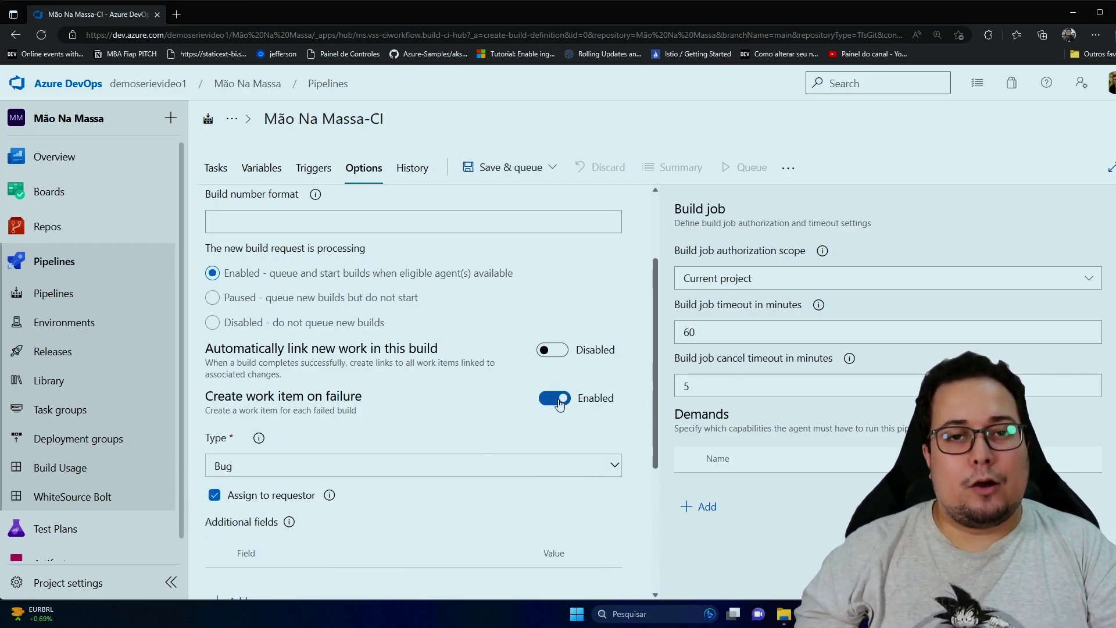
pyautogui.scroll(-3, 555, 372)
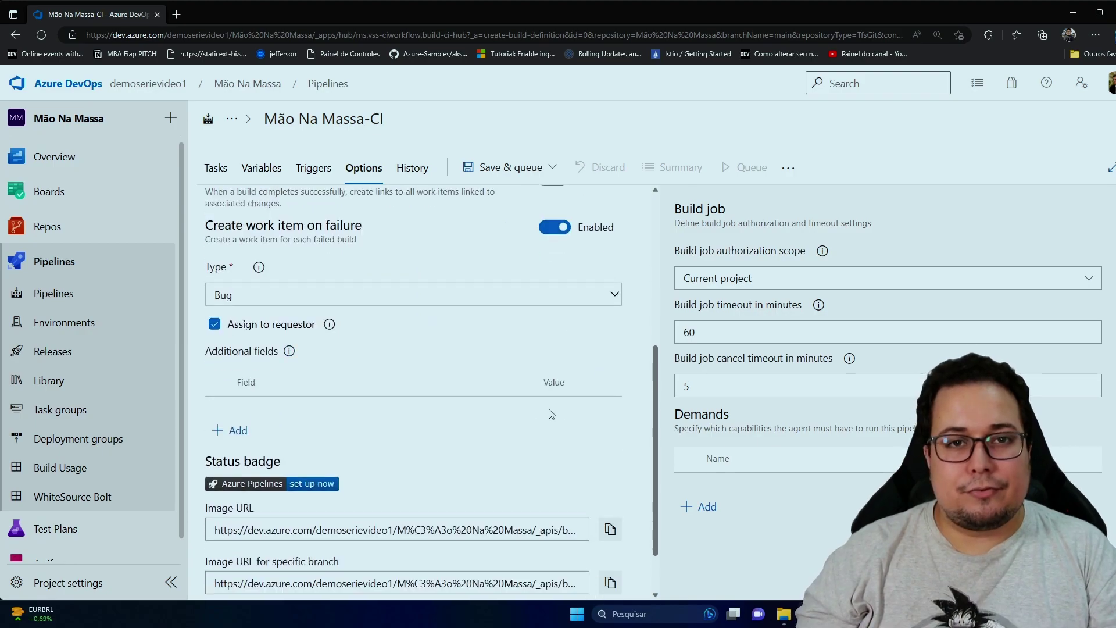
pyautogui.click(553, 213)
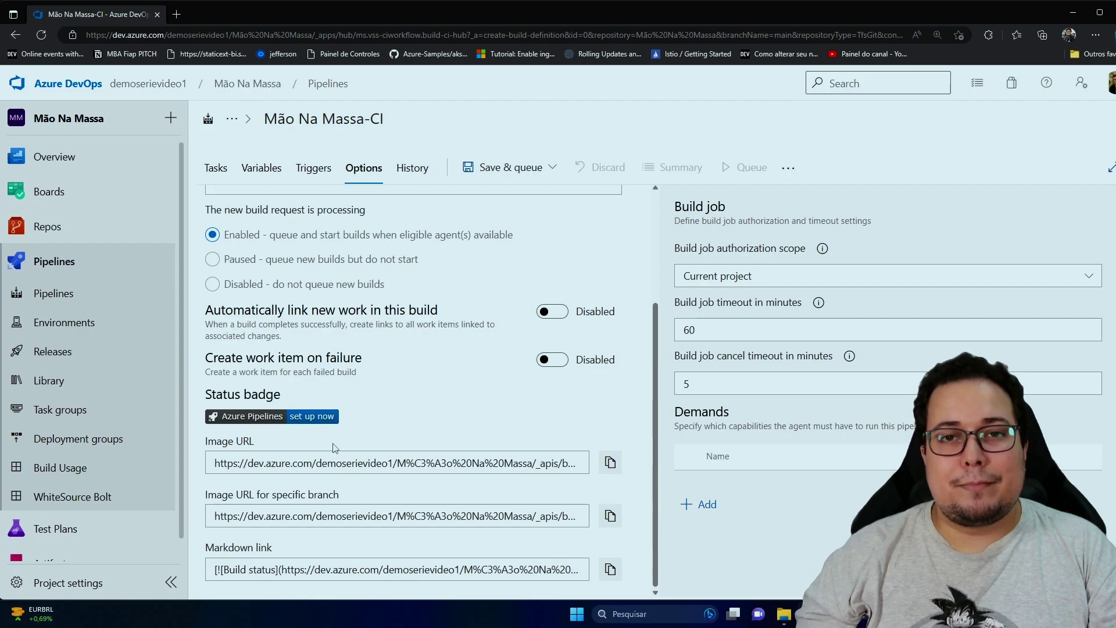
pyautogui.scroll(2, 341, 452)
# Recheck the Command Line Script task in Job1, and save and queue the Mão Na Massa-CI pipeline
pyautogui.click(224, 171)
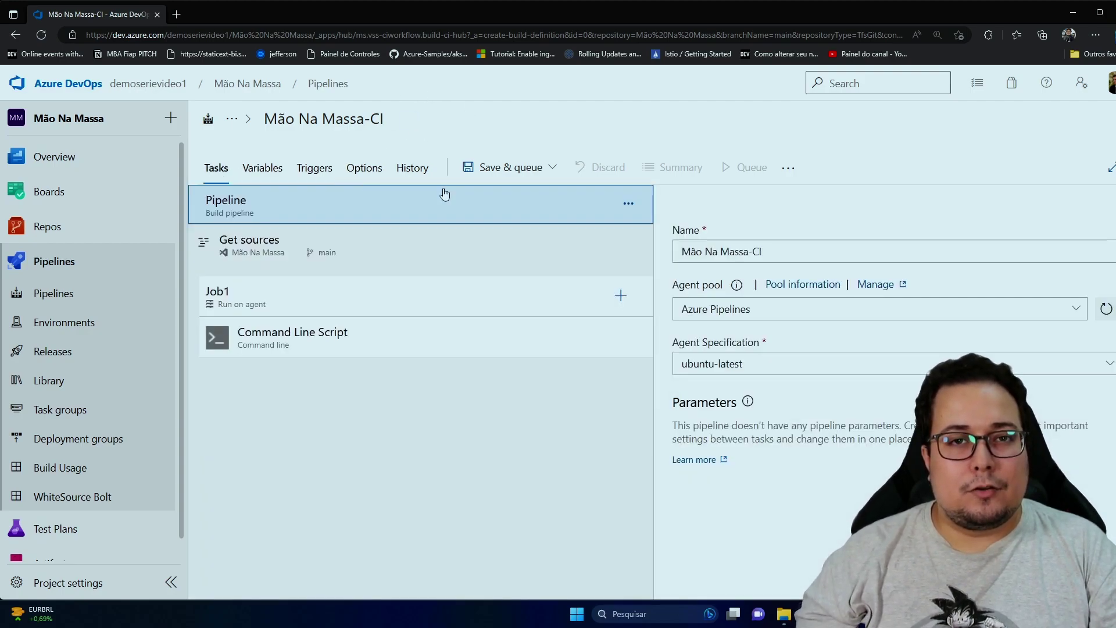
pyautogui.click(357, 360)
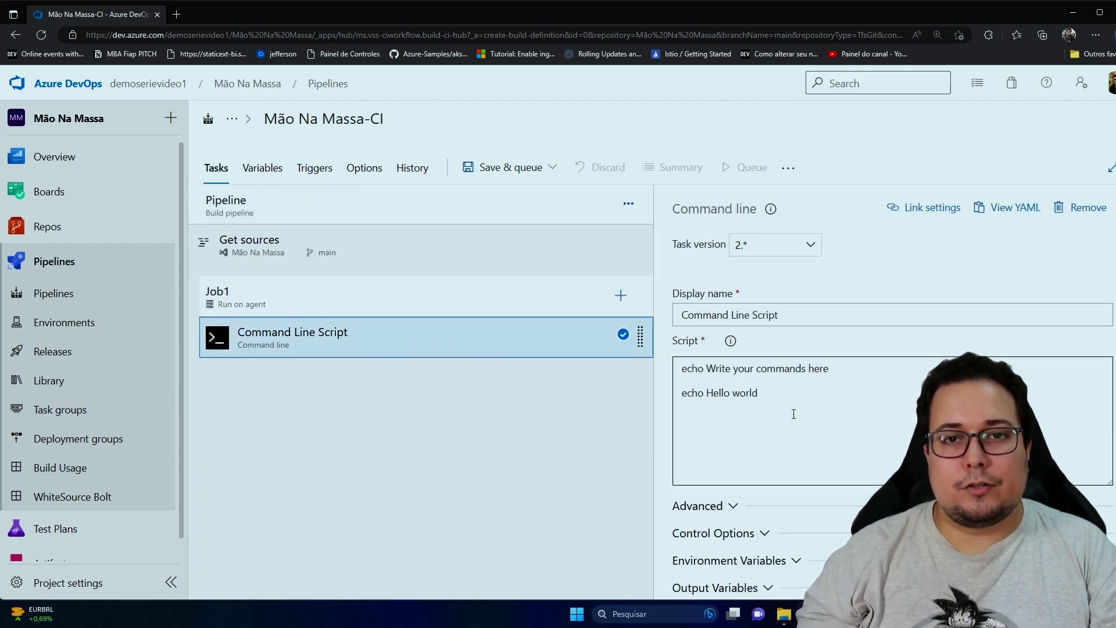
pyautogui.click(517, 167)
pyautogui.click(522, 206)
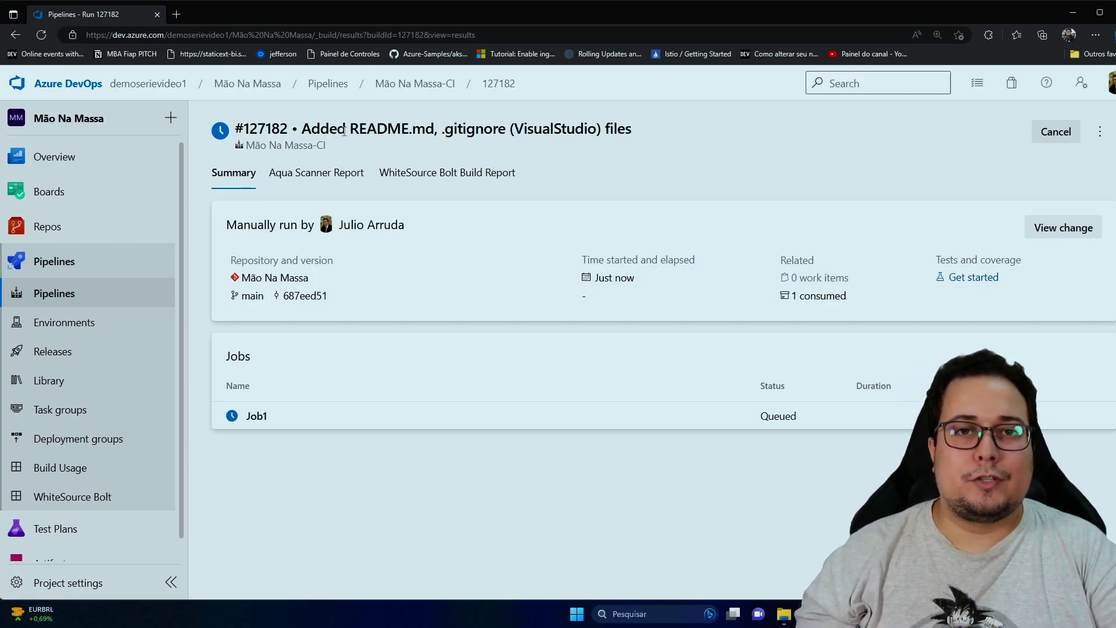
# Examine the run's summary, including its title, run number, elapsed time, related work items and consumed artifacts
pyautogui.moveTo(350, 130); pyautogui.dragTo(673, 138)
pyautogui.click(673, 139)
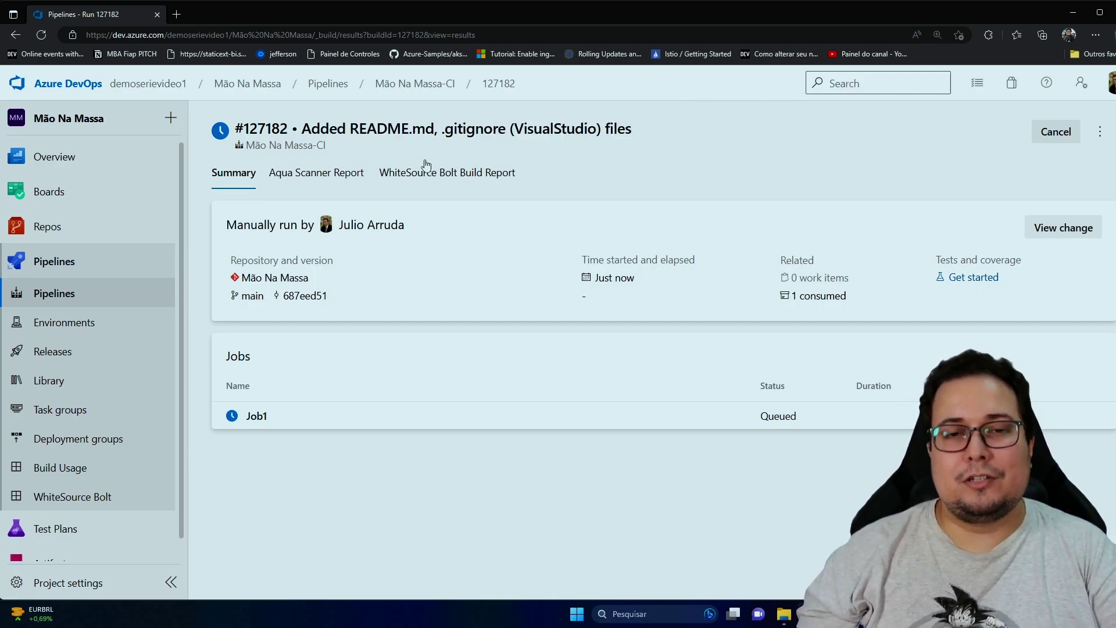
pyautogui.moveTo(302, 129); pyautogui.dragTo(638, 133)
pyautogui.doubleClick(257, 128)
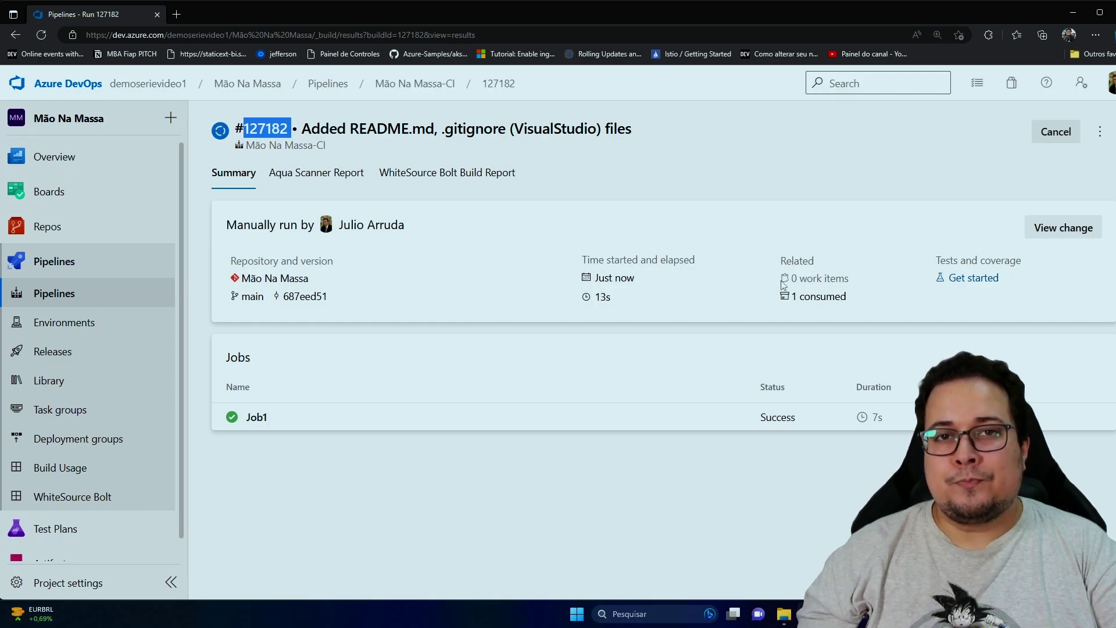
pyautogui.moveTo(817, 279); pyautogui.dragTo(740, 286)
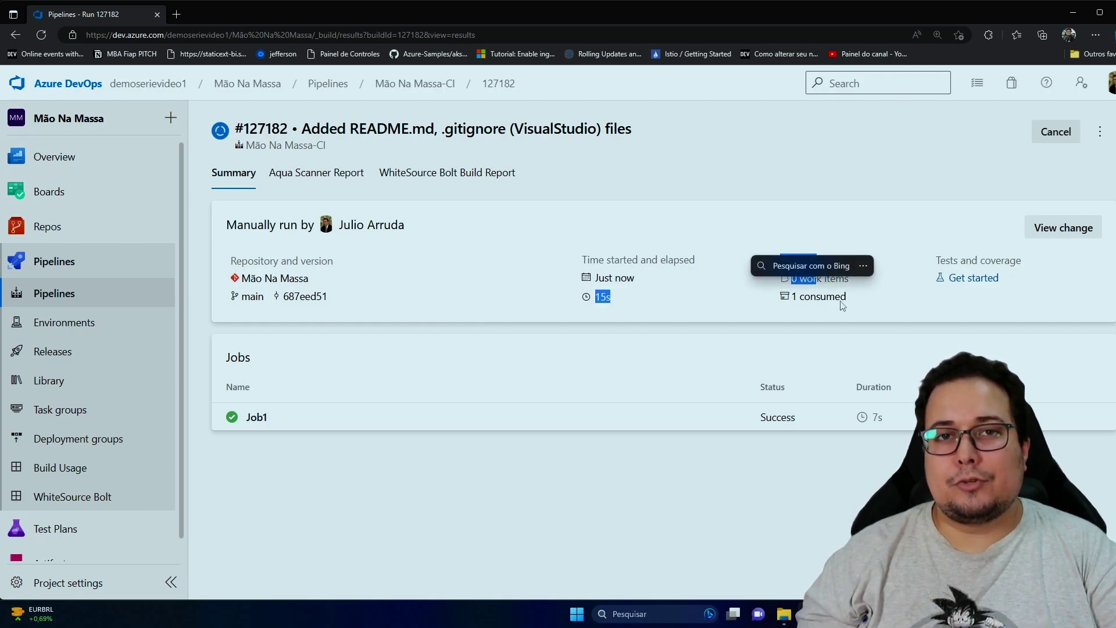
pyautogui.click(820, 297)
pyautogui.hotkey('alt', 'Left')
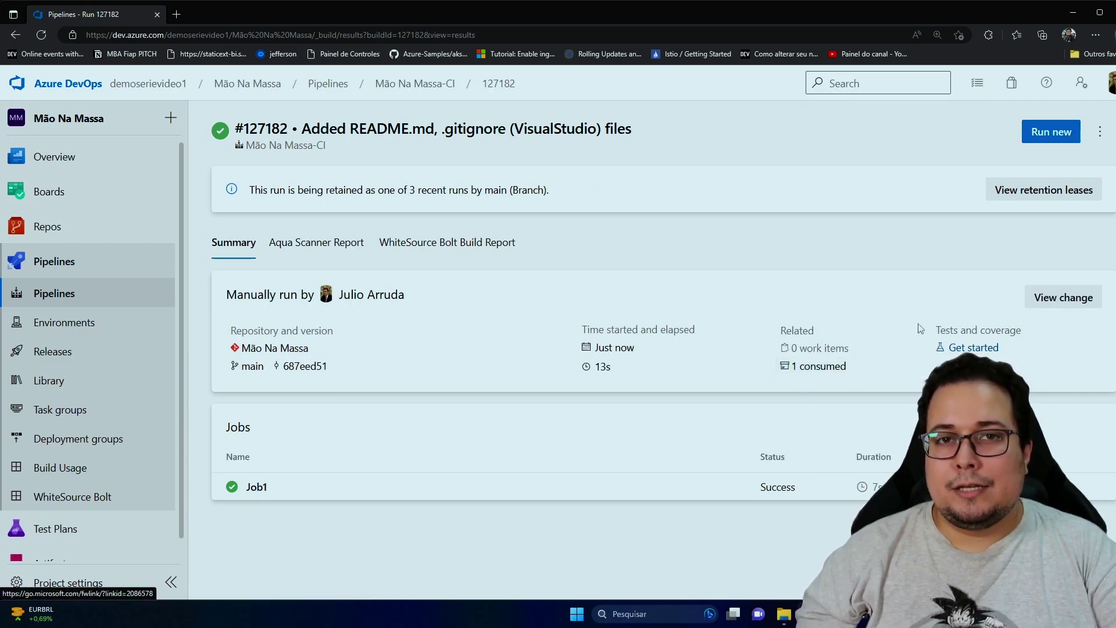
# Open Job1's logs and read the output of the repository checkout and Command Line Script steps
pyautogui.click(262, 491)
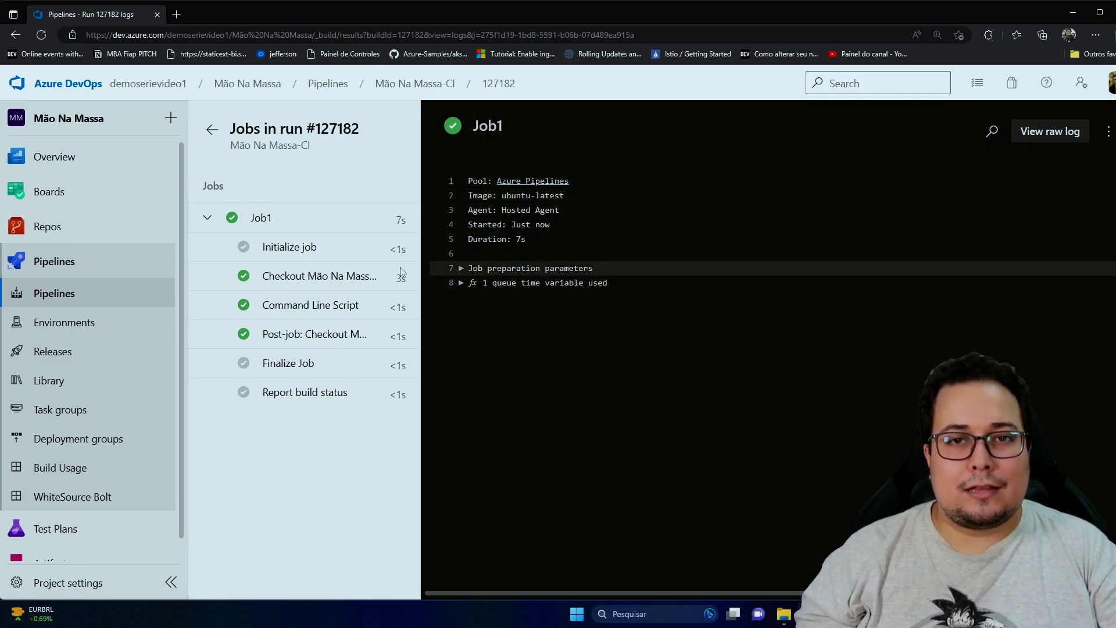
pyautogui.click(290, 277)
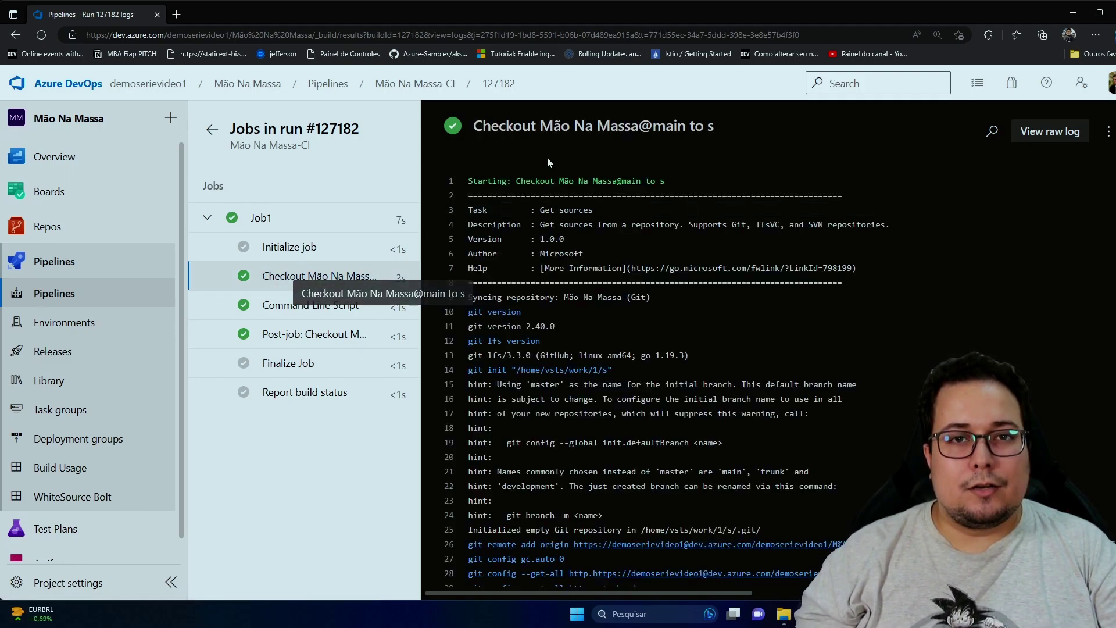
pyautogui.scroll(-1, 546, 360)
pyautogui.click(311, 305)
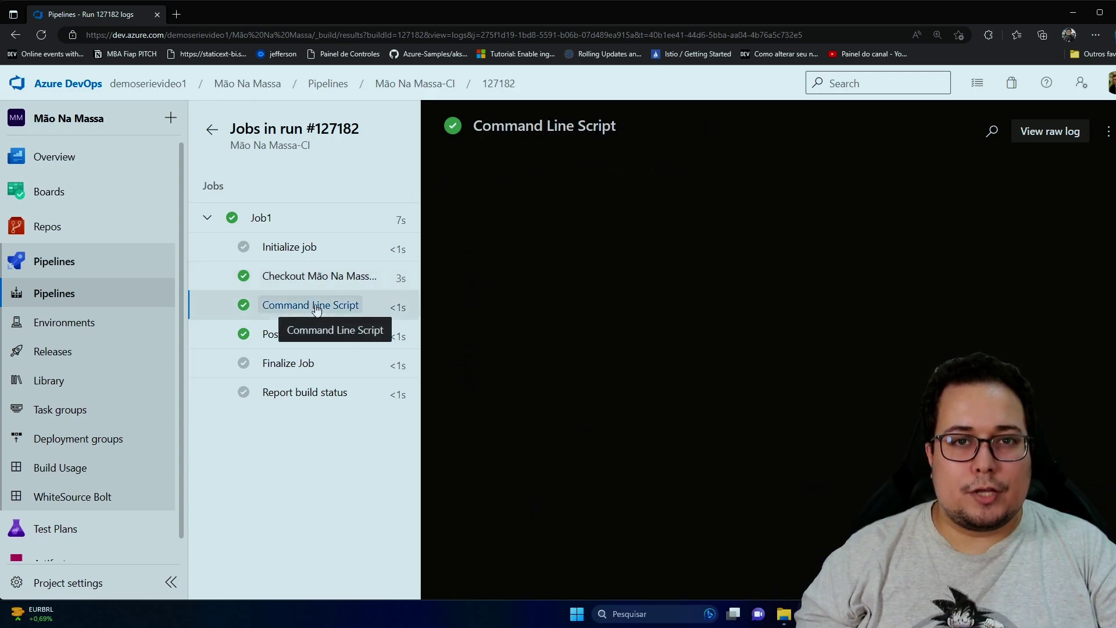
pyautogui.moveTo(525, 355); pyautogui.dragTo(470, 340)
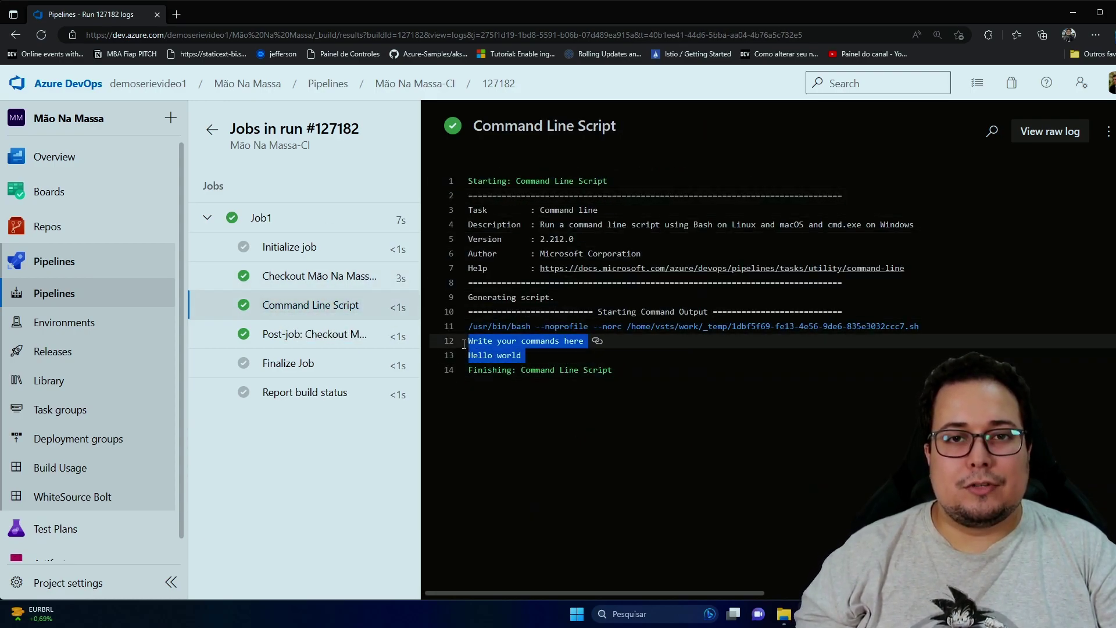
pyautogui.click(816, 417)
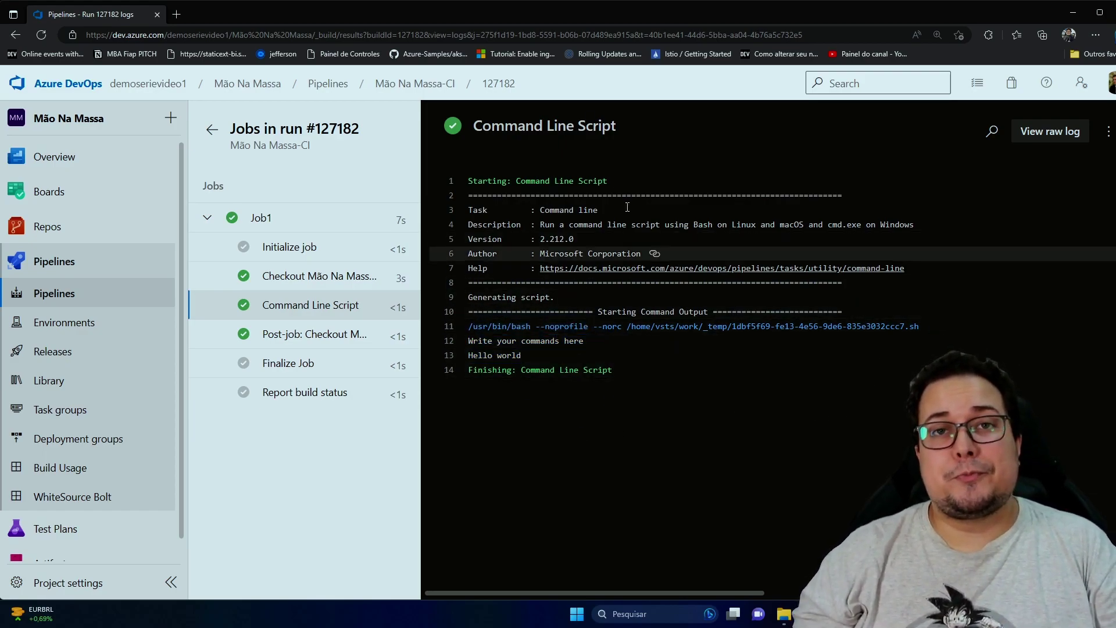
# Start a new pipeline from the Mão Na Massa repository in Azure Repos Git and expand the list of configuration templates
pyautogui.click(419, 82)
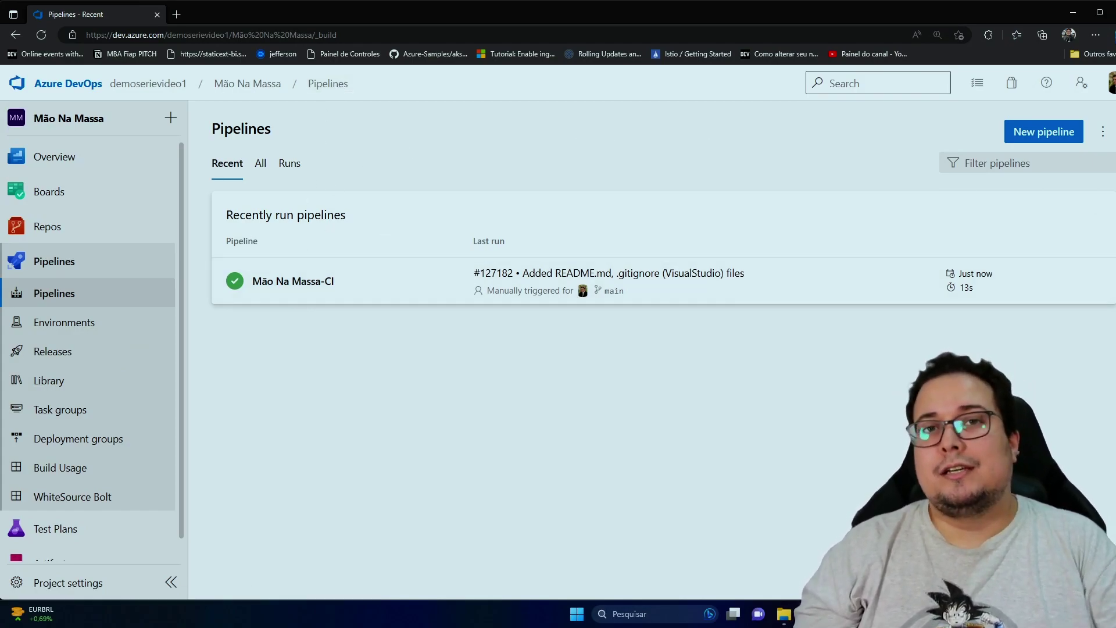
pyautogui.click(1029, 132)
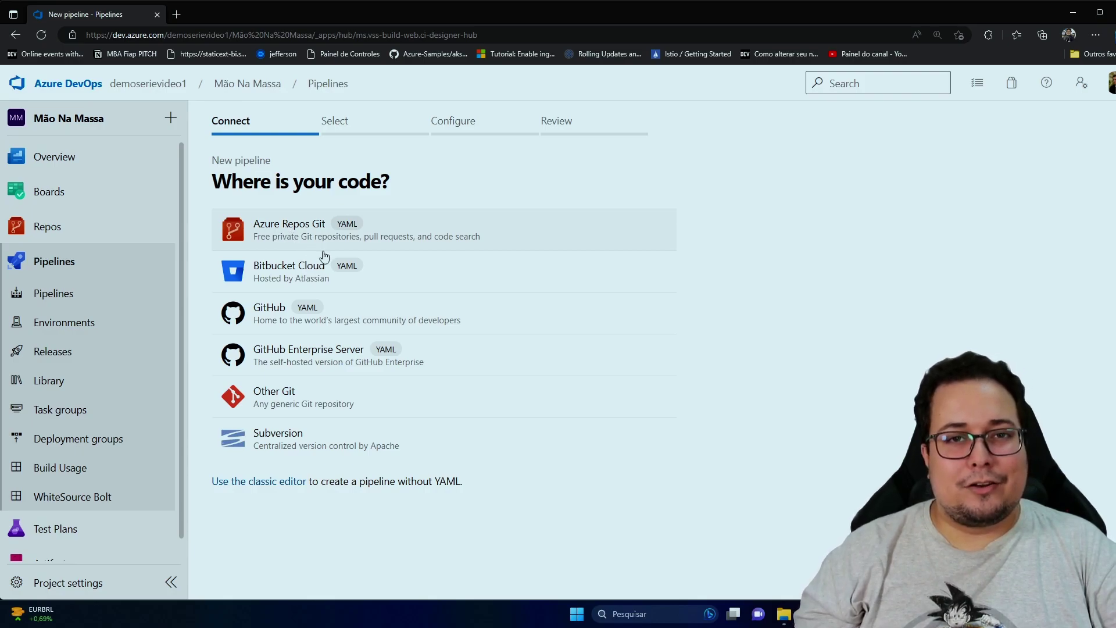
pyautogui.click(291, 233)
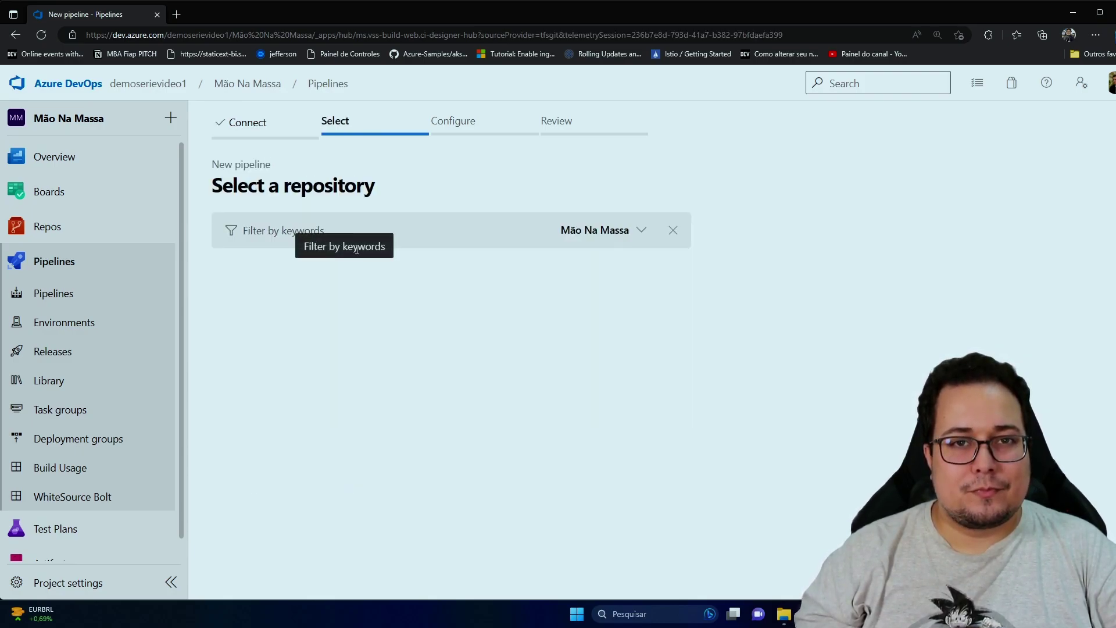
pyautogui.click(298, 319)
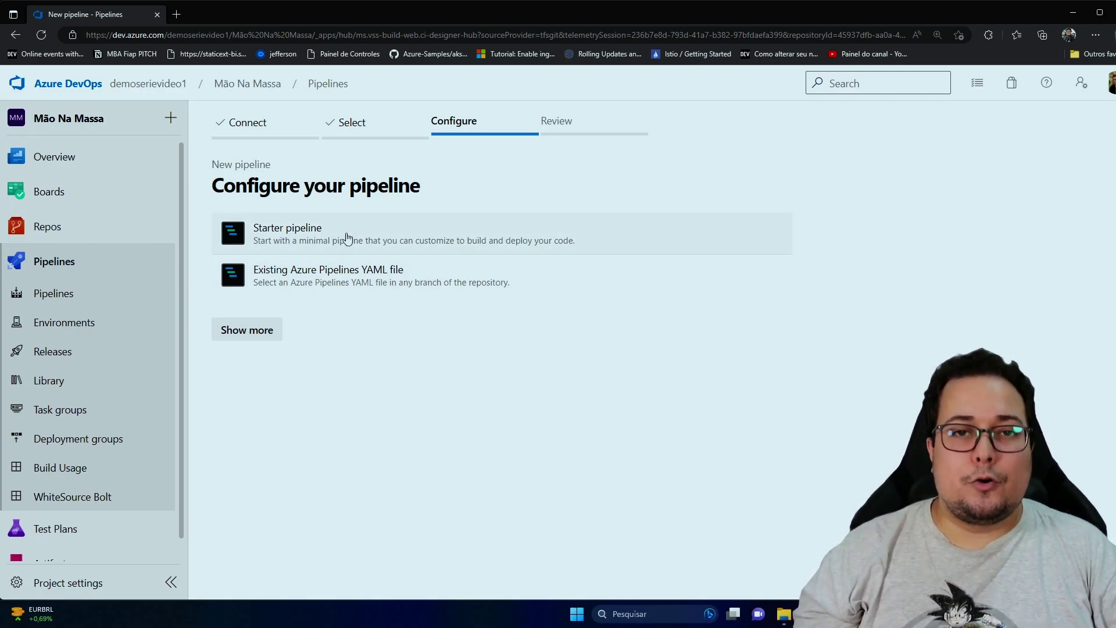
pyautogui.click(261, 333)
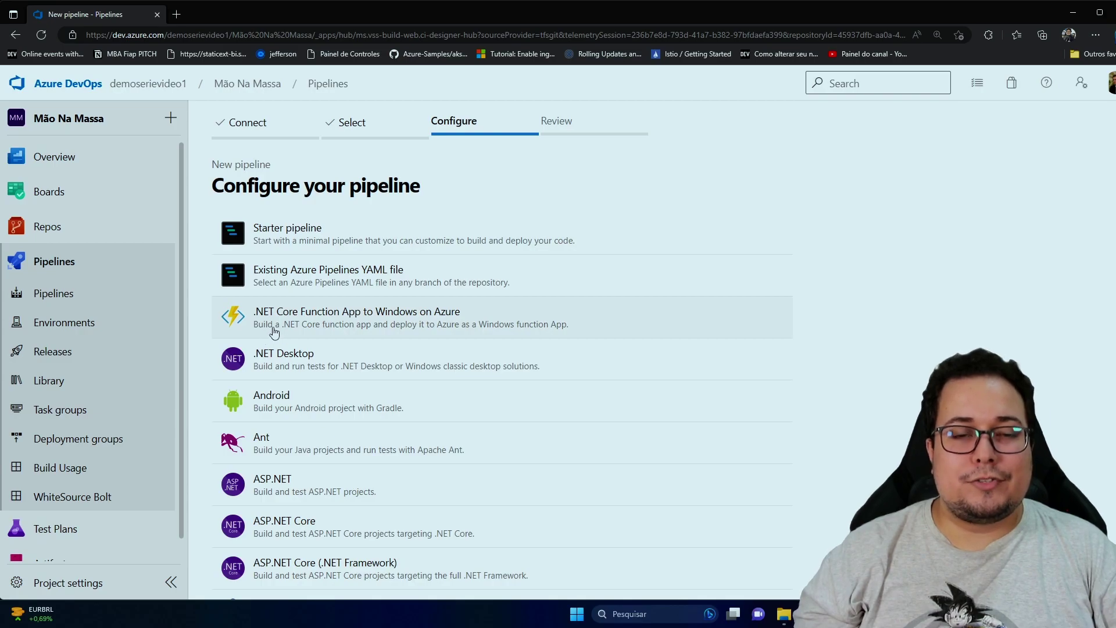
# Look through the pipeline configuration templates and choose the ASP.NET Core template for projects targeting .NET Core
pyautogui.scroll(-3, 294, 340)
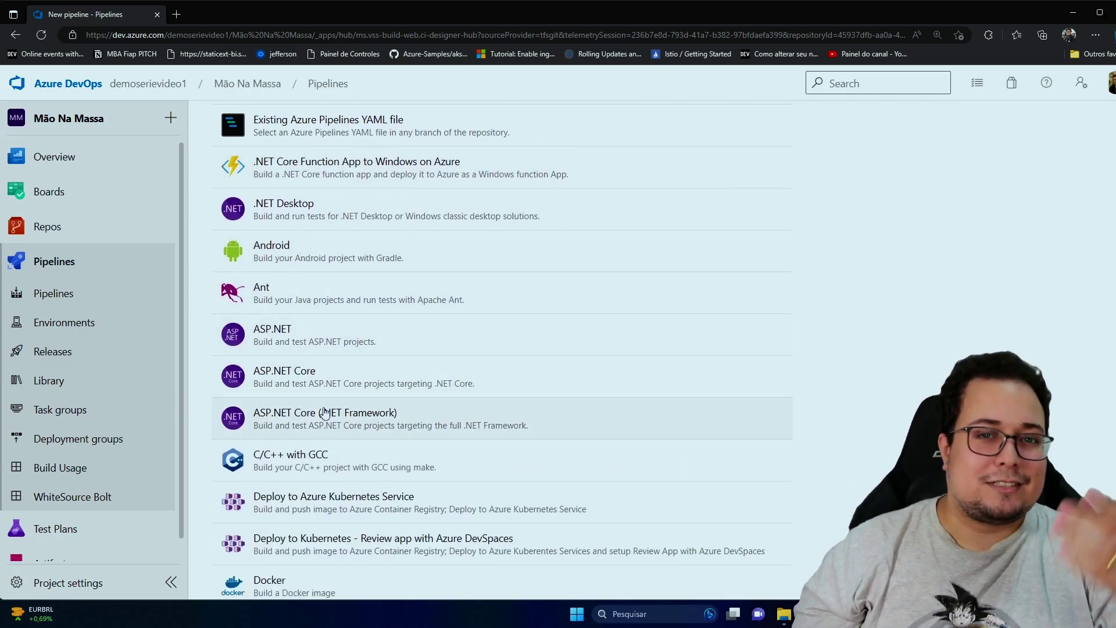
pyautogui.scroll(-15, 325, 411)
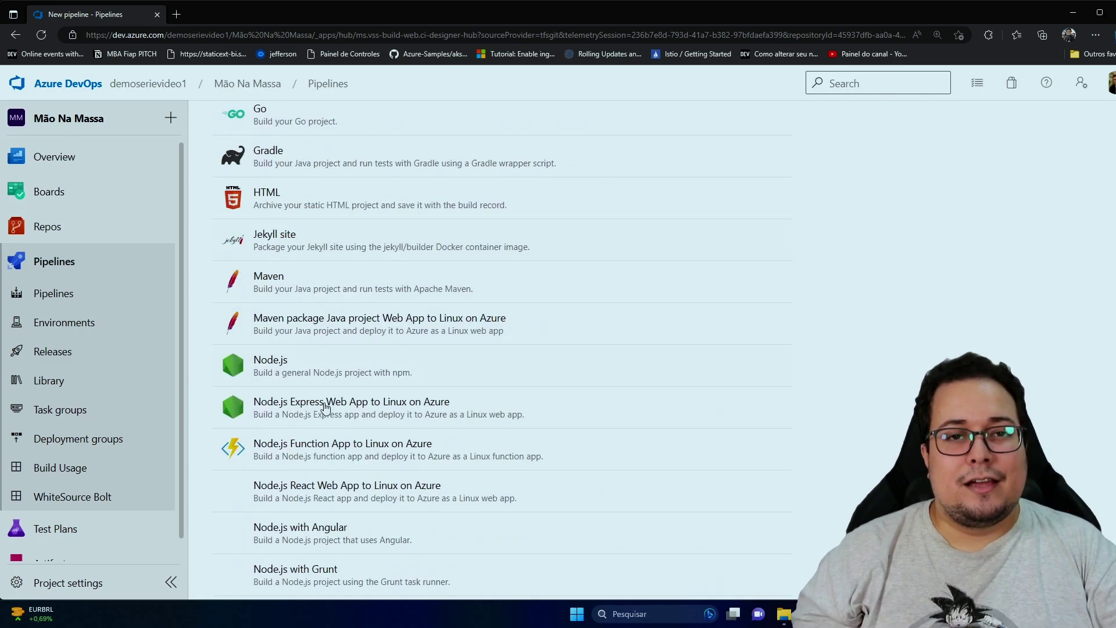
pyautogui.scroll(-8, 324, 408)
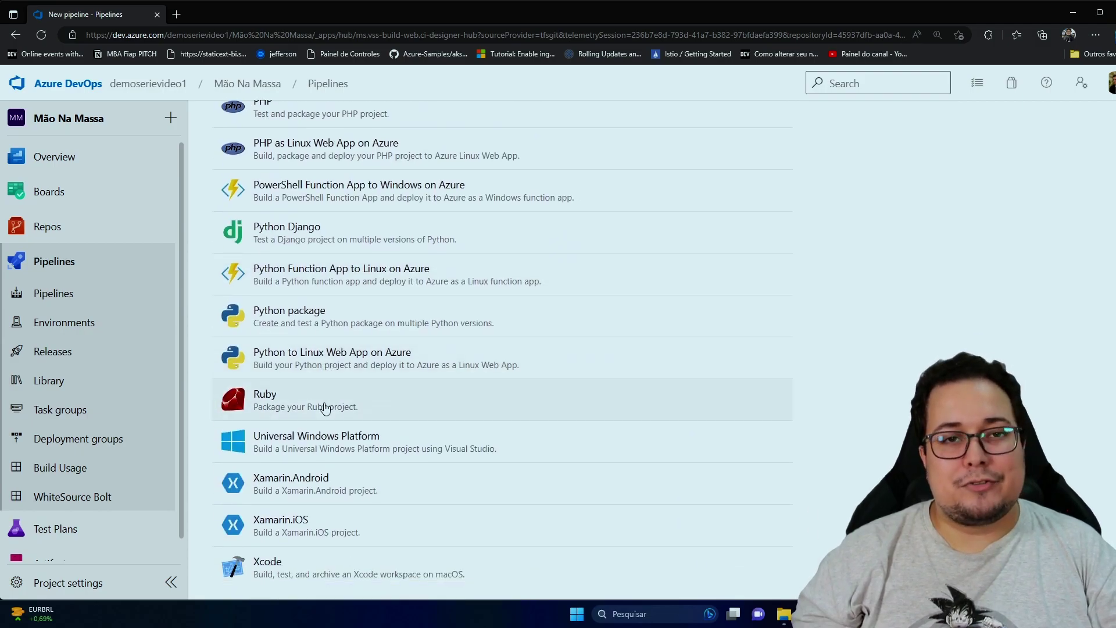
pyautogui.scroll(20, 325, 408)
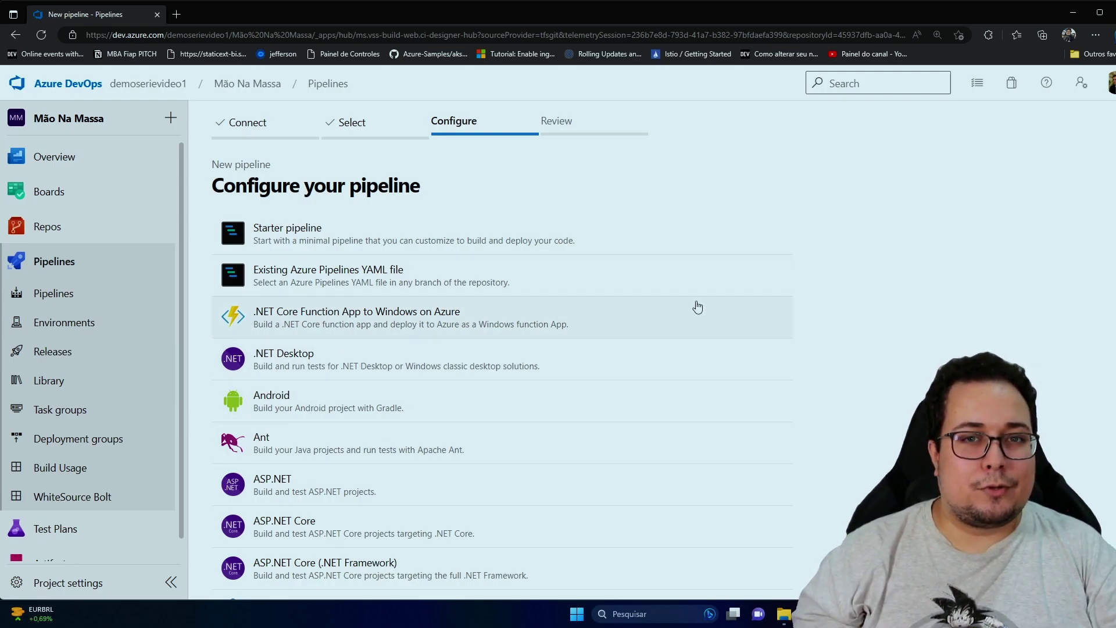
pyautogui.scroll(-3, 379, 525)
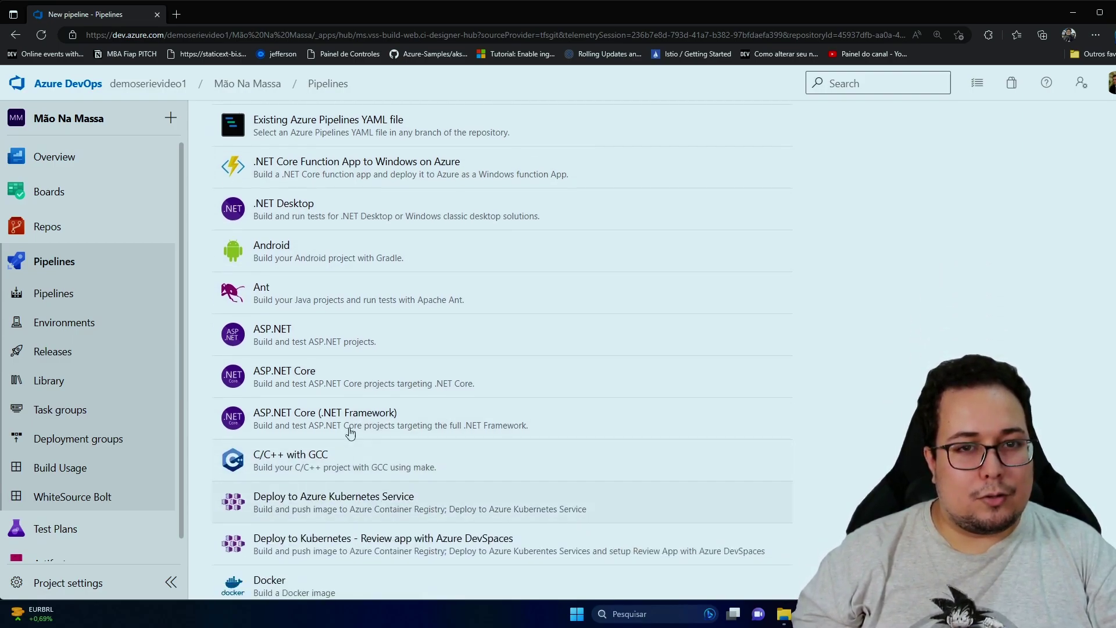
pyautogui.click(354, 386)
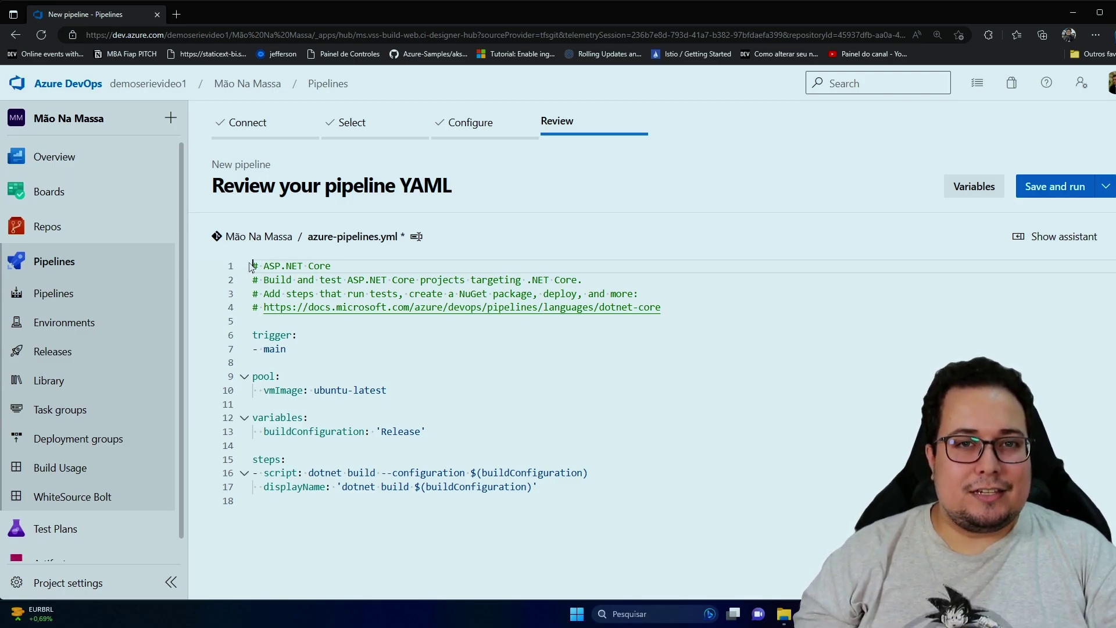
# Delete the four comment lines and the blank line above the trigger section in azure-pipelines.yml
pyautogui.moveTo(254, 266); pyautogui.dragTo(604, 294)
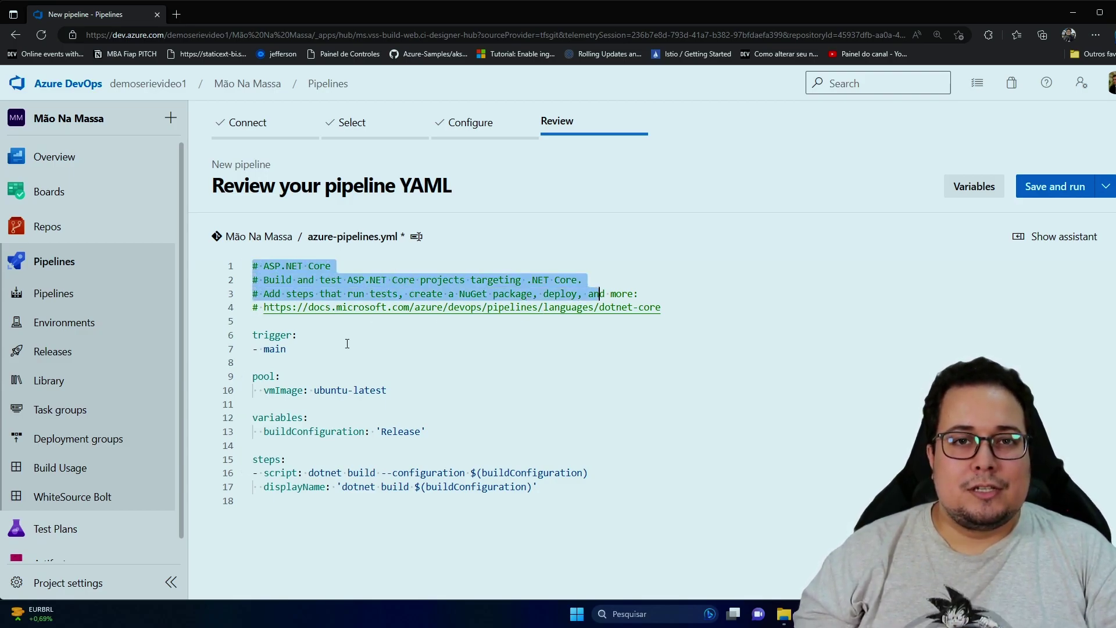
pyautogui.click(442, 335)
pyautogui.click(259, 267)
pyautogui.moveTo(682, 315); pyautogui.dragTo(252, 266)
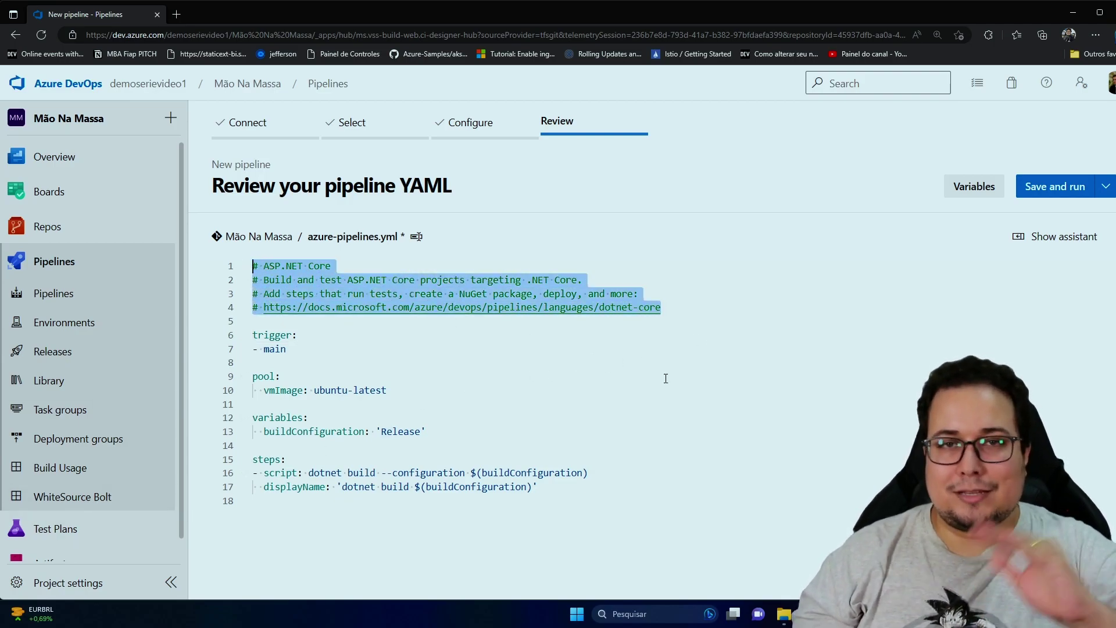
pyautogui.press('BackSpace')
pyautogui.press('Delete')
pyautogui.press('Delete')
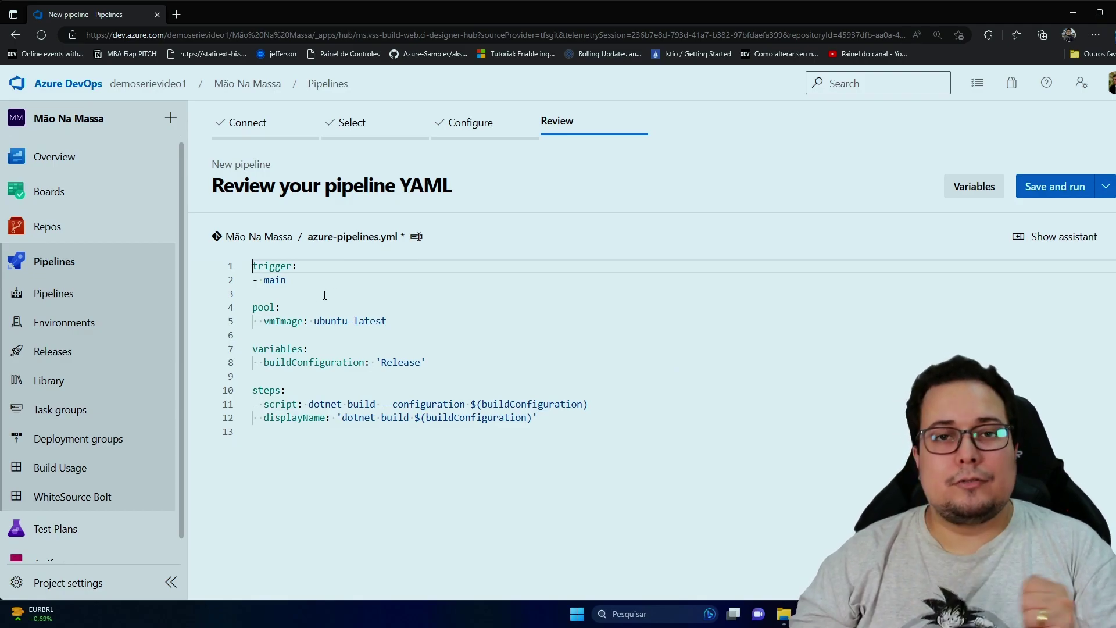
# Replace the main branch entry under trigger with "- none" in the pipeline YAML
pyautogui.doubleClick(280, 266)
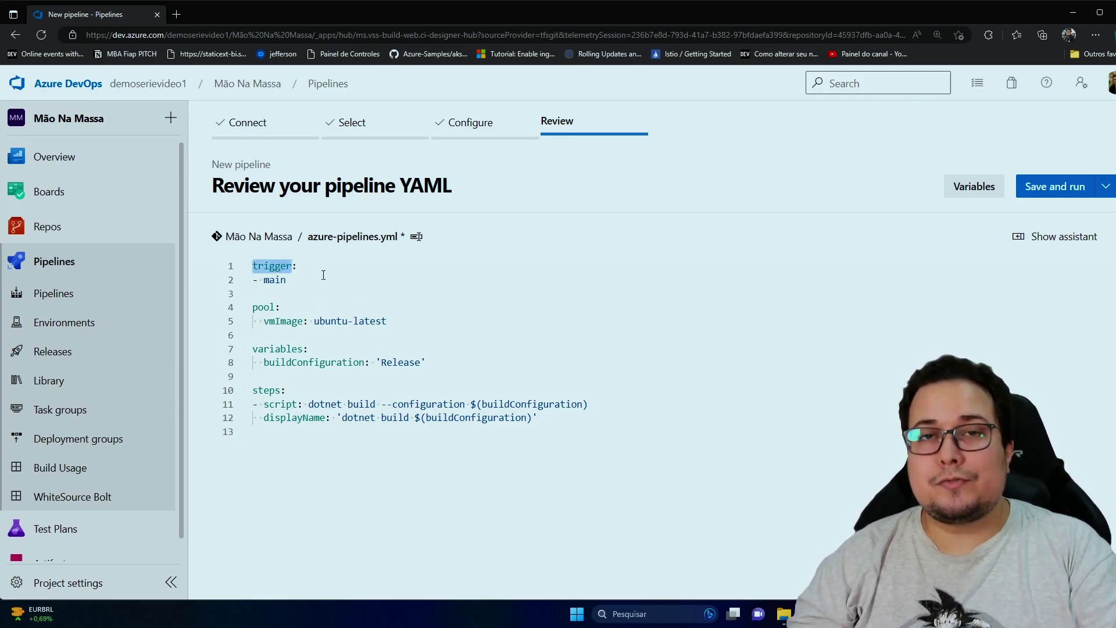
pyautogui.doubleClick(267, 282)
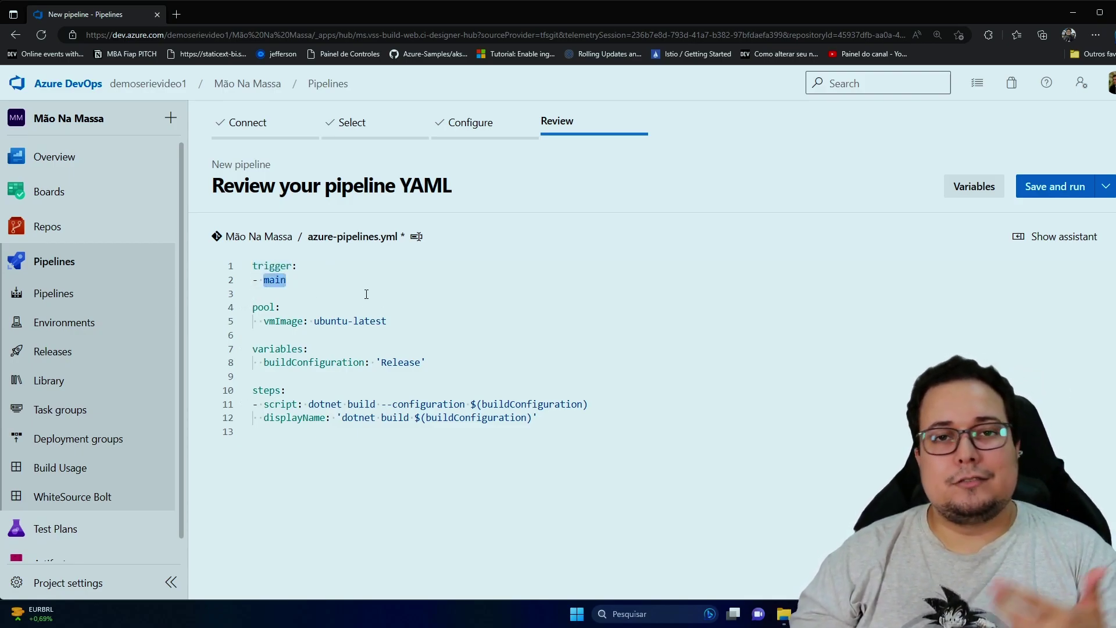
pyautogui.click(320, 266)
pyautogui.press('Return')
pyautogui.press('BackSpace')
pyautogui.click(300, 282)
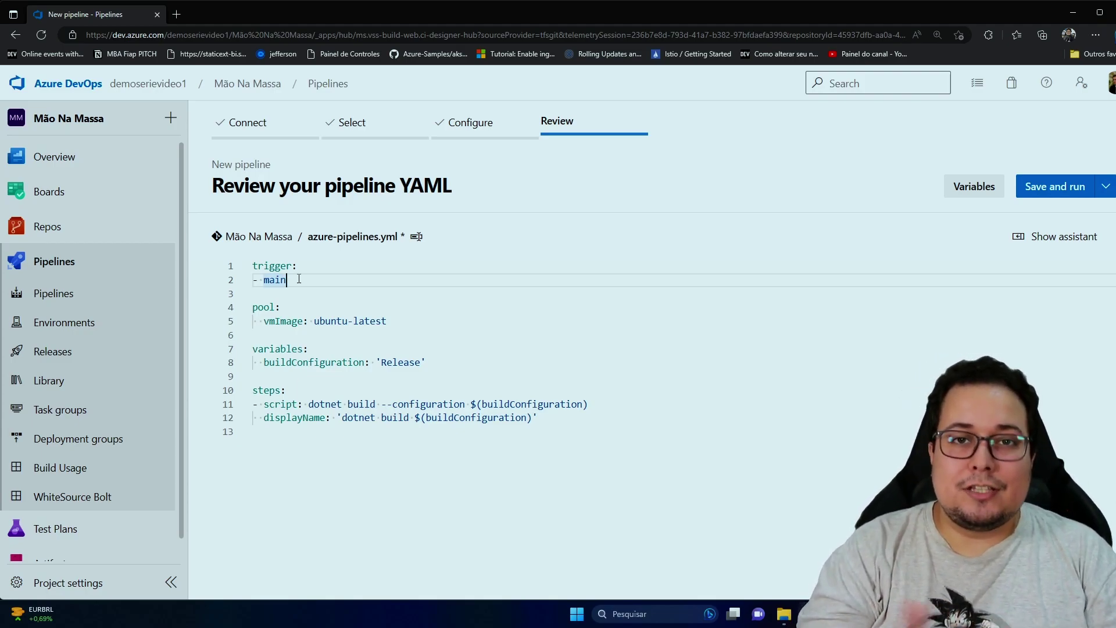
pyautogui.press('BackSpace')
pyautogui.press('BackSpace')
pyautogui.press('BackSpace')
pyautogui.press('BackSpace')
pyautogui.press('BackSpace')
pyautogui.press('BackSpace')
pyautogui.press('Tab')
pyautogui.press('BackSpace')
pyautogui.write('-')
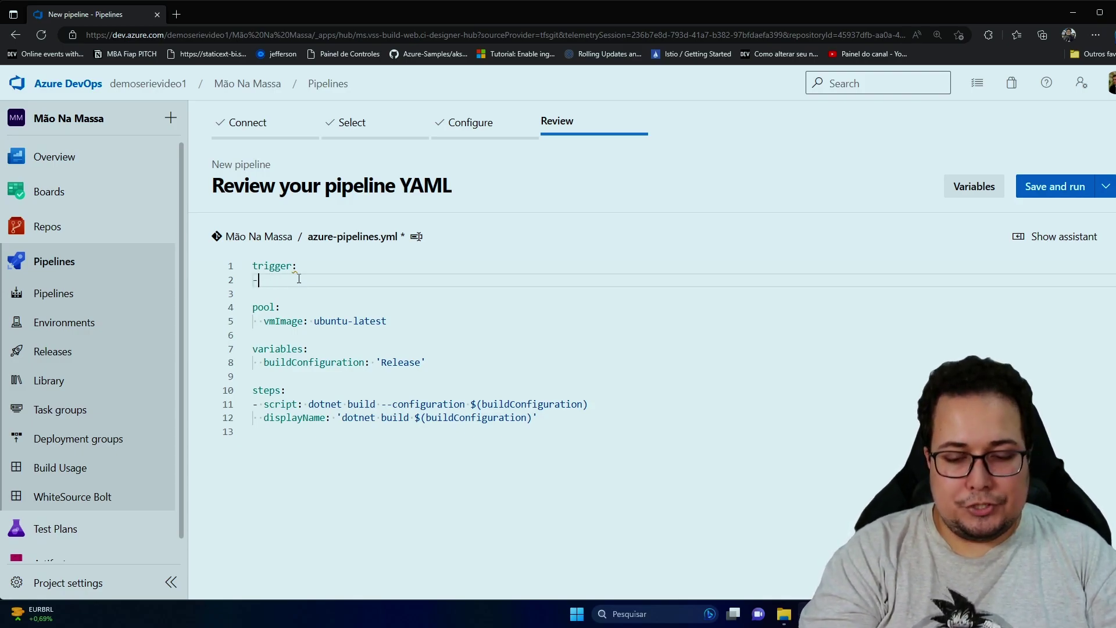
pyautogui.write(' none')
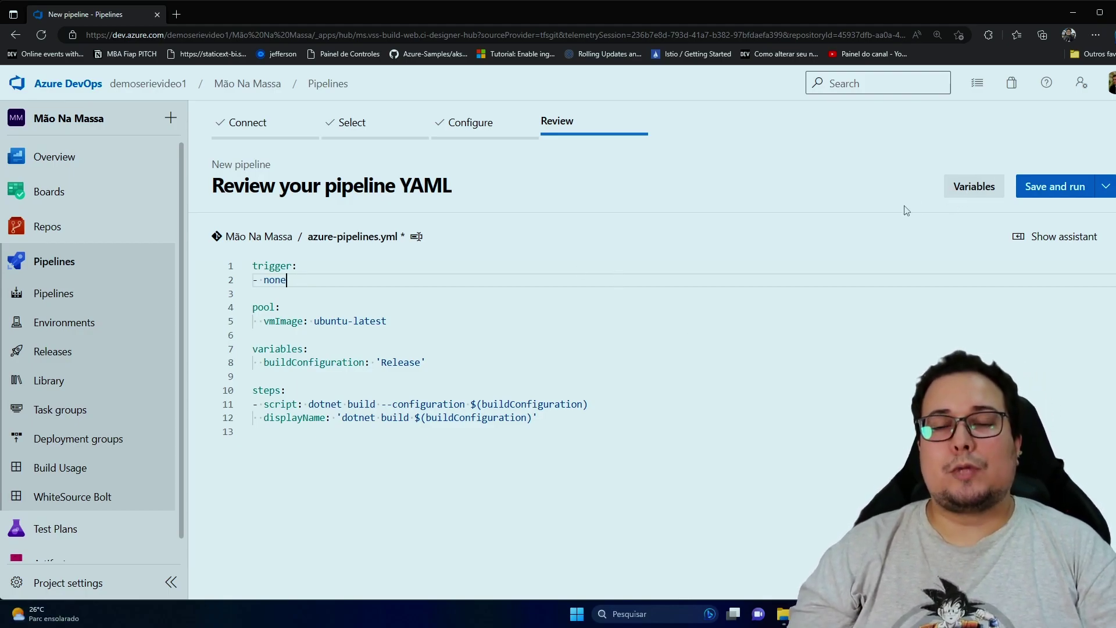
# Examine the pool image, the buildConfiguration variable and the script entry under steps in the YAML
pyautogui.doubleClick(263, 307)
pyautogui.doubleClick(283, 322)
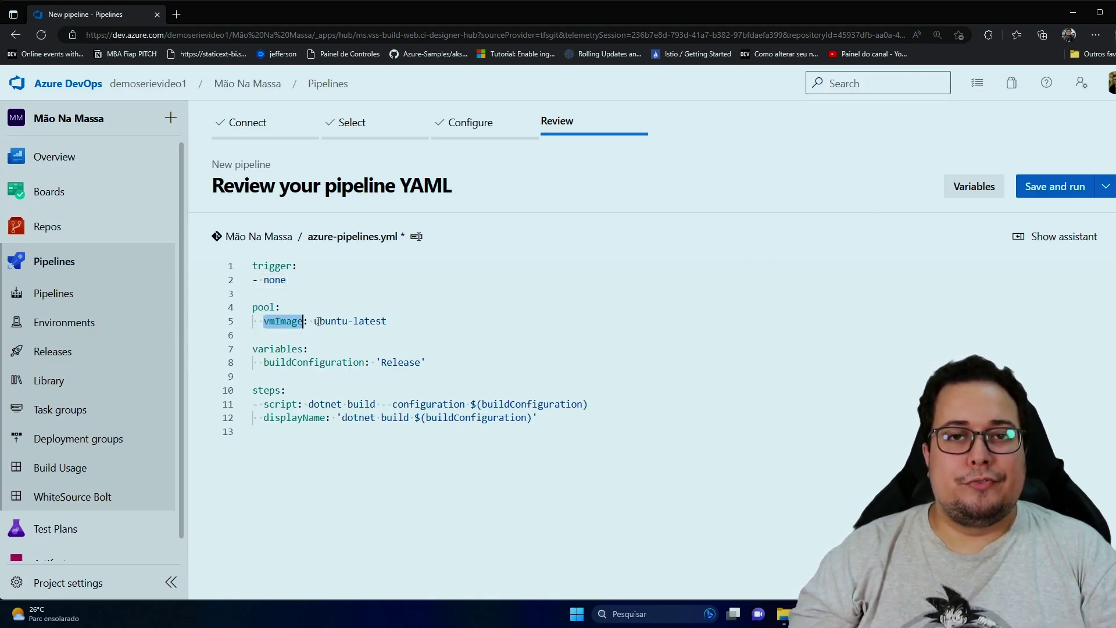
pyautogui.moveTo(313, 320); pyautogui.dragTo(387, 320)
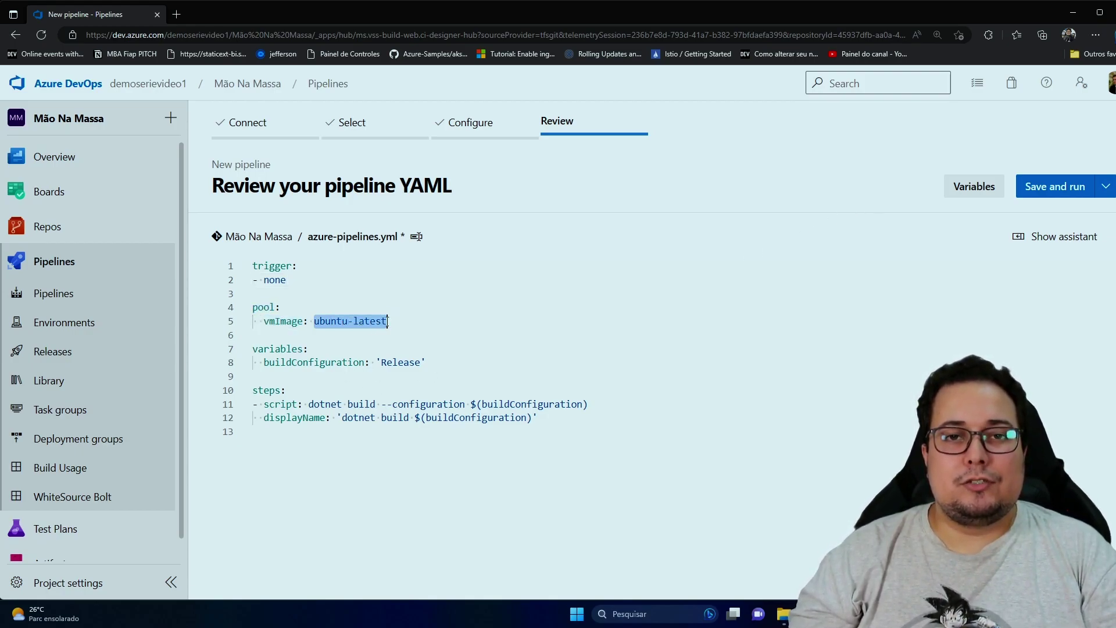
pyautogui.moveTo(314, 321); pyautogui.dragTo(394, 317)
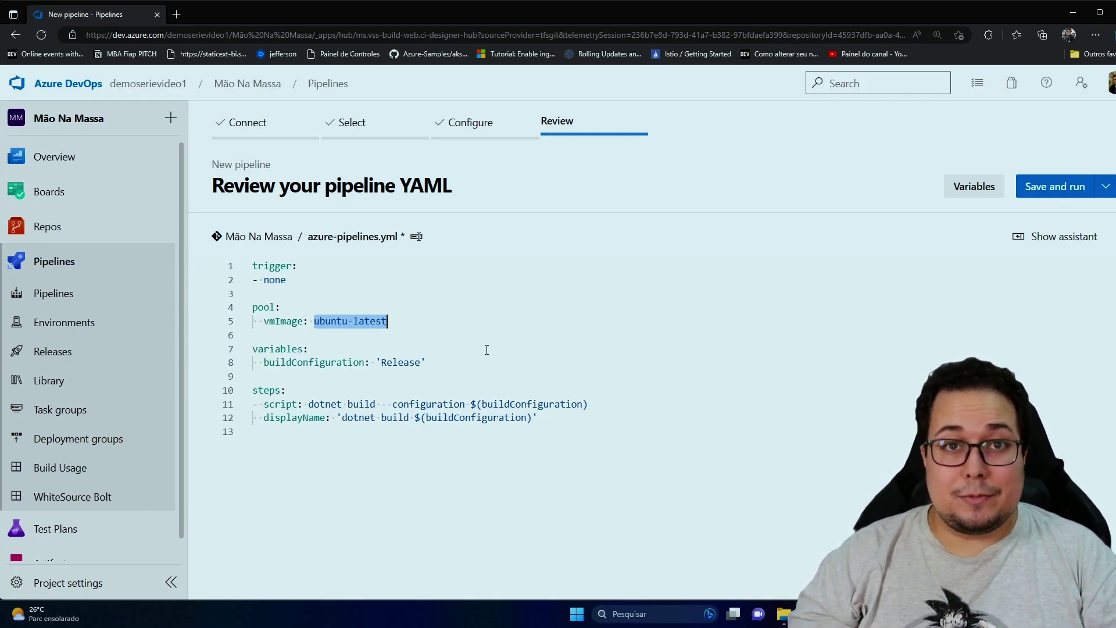
pyautogui.moveTo(437, 360); pyautogui.dragTo(242, 355)
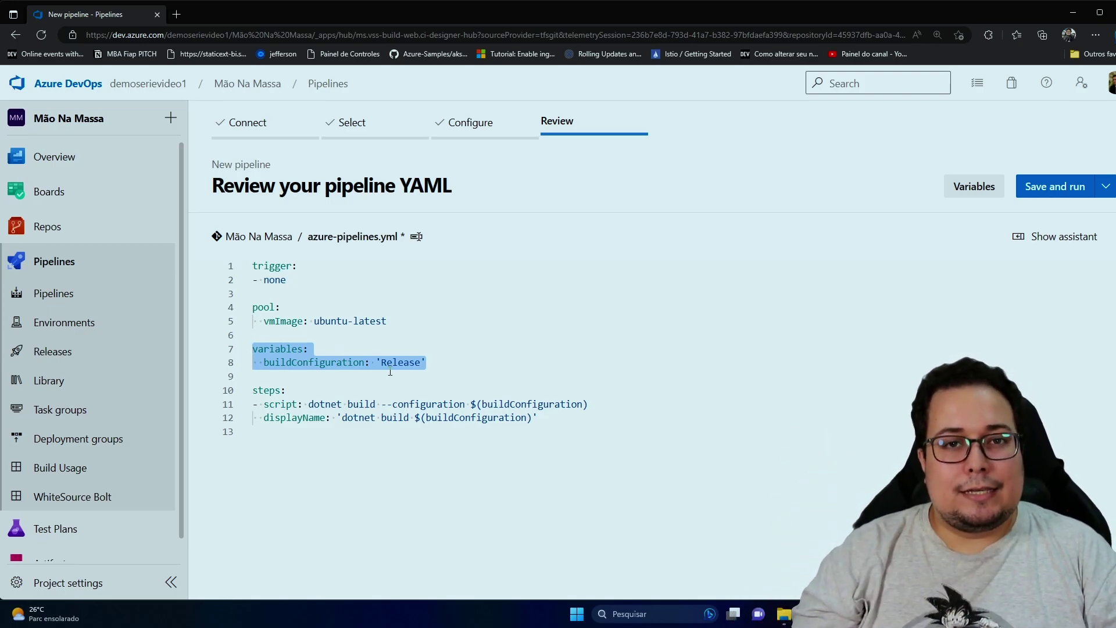
pyautogui.click(353, 362)
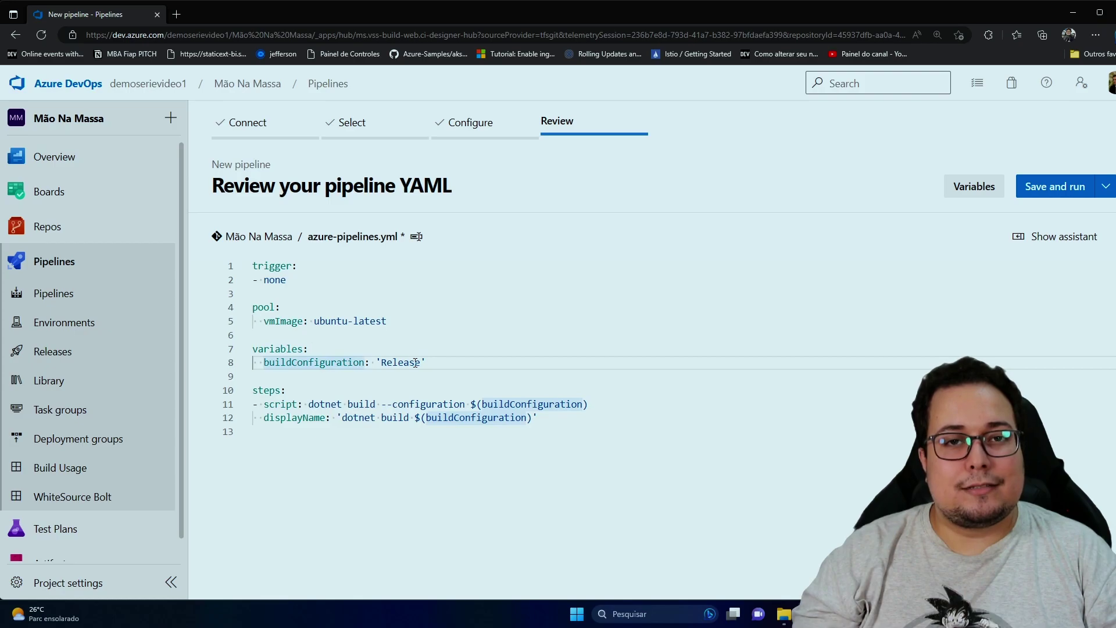
pyautogui.doubleClick(266, 390)
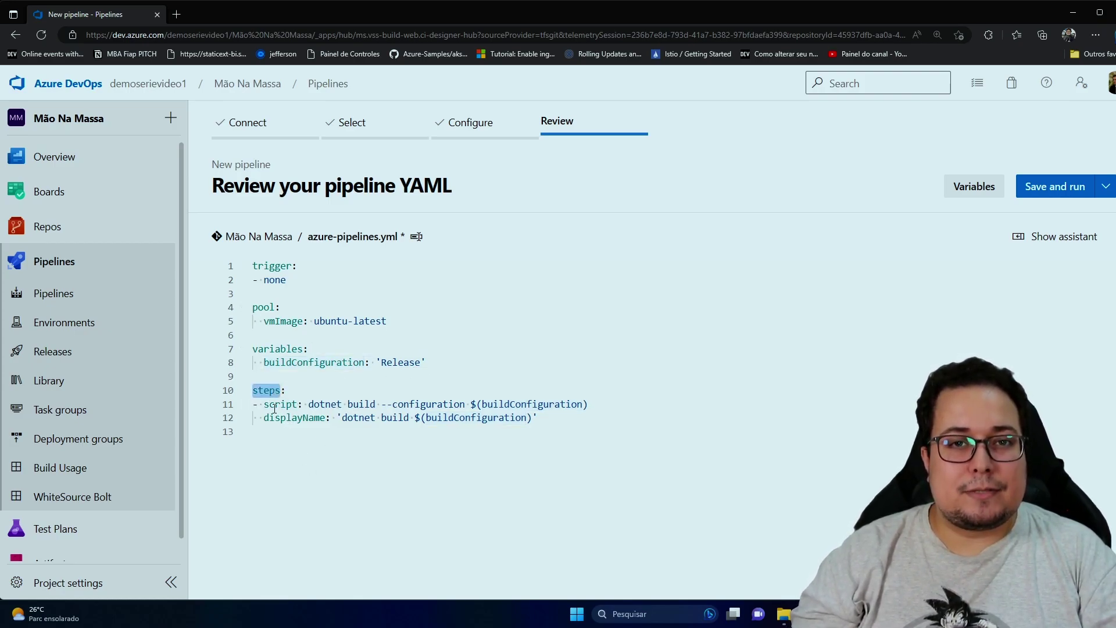
pyautogui.moveTo(547, 419); pyautogui.dragTo(253, 404)
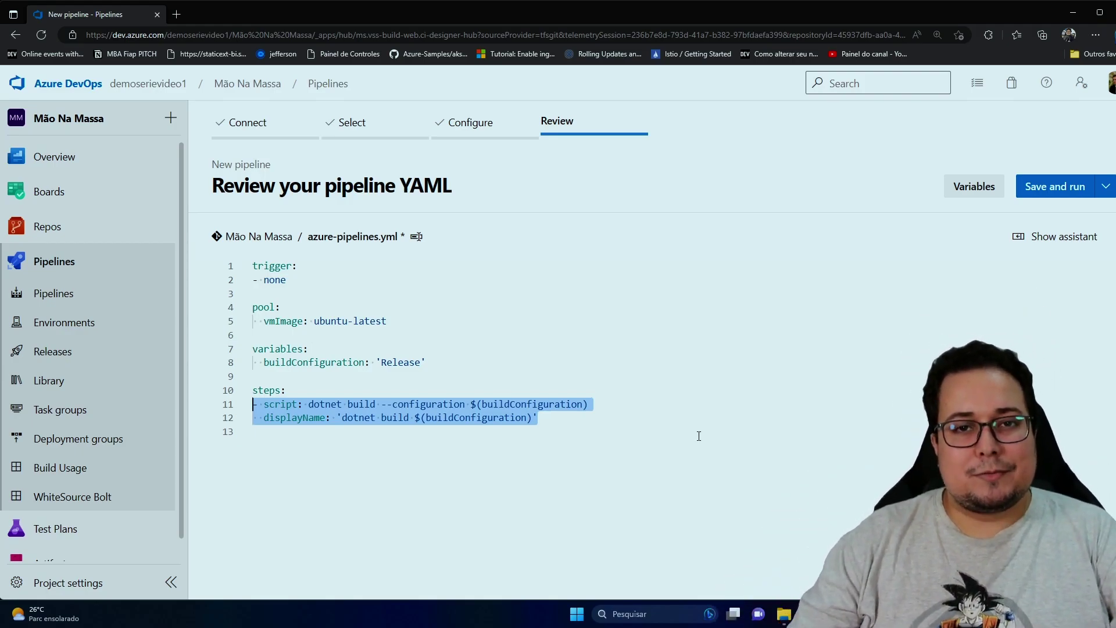
pyautogui.click(538, 416)
# Replace the dotnet build command in the script step with echo "Hello World"
pyautogui.moveTo(588, 404); pyautogui.dragTo(308, 404)
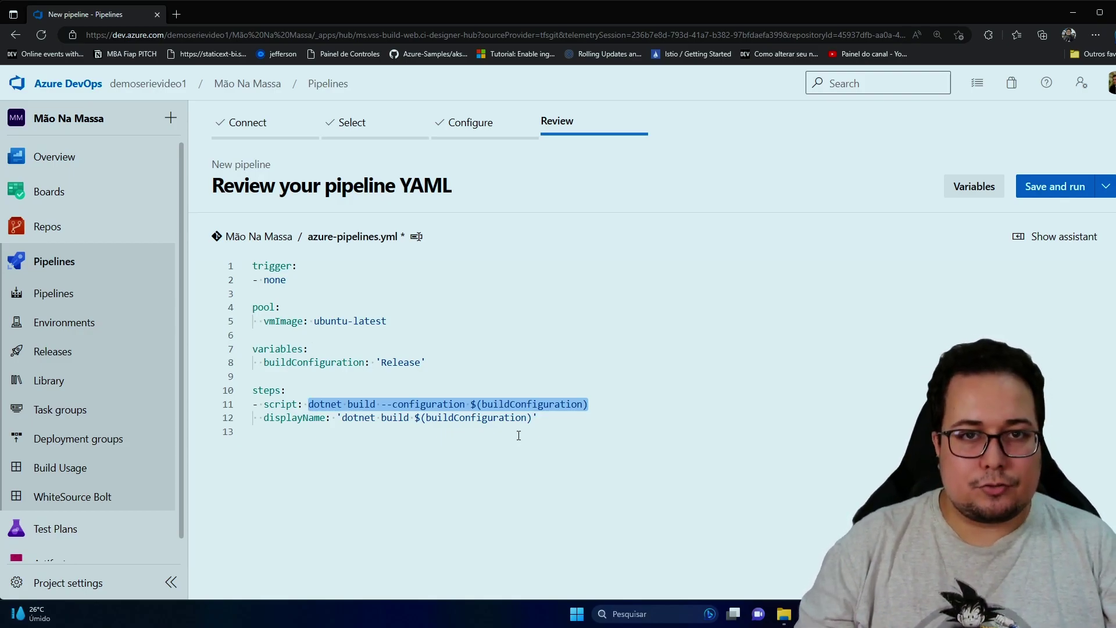
pyautogui.write('echo ')
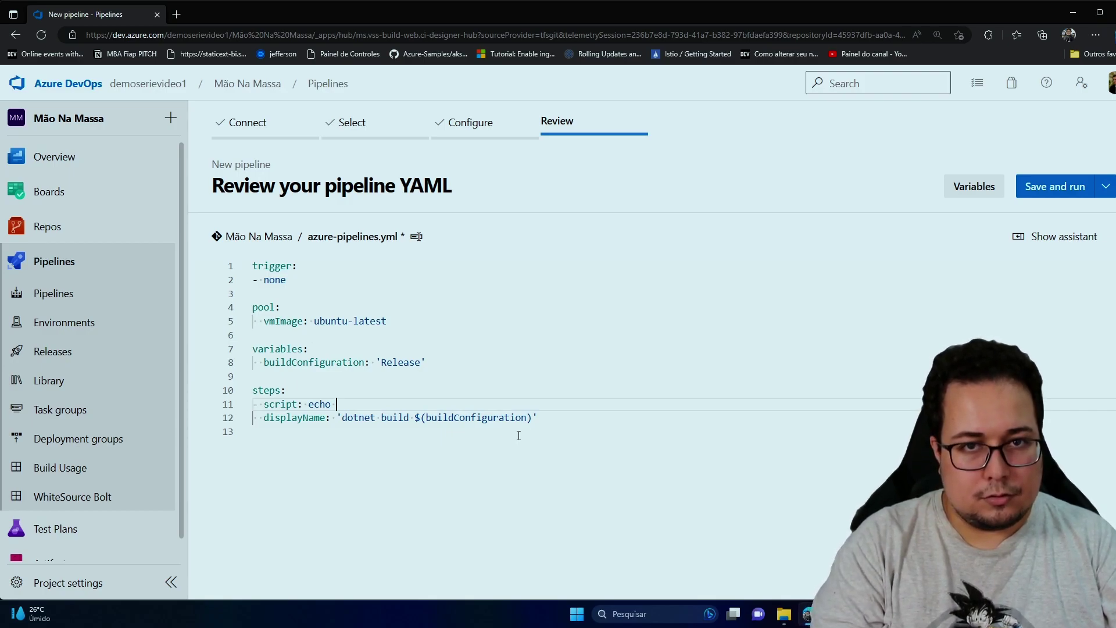
pyautogui.write('""')
pyautogui.write('Hello World')
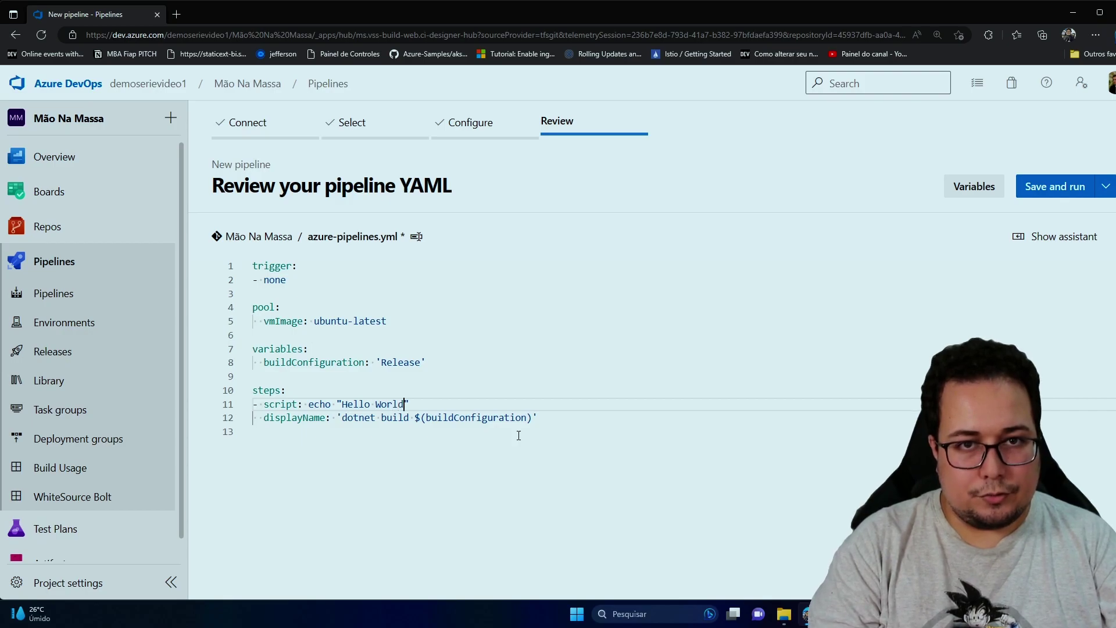
# Set the script step's displayName to 'Rodando Echo'
pyautogui.moveTo(542, 418); pyautogui.dragTo(355, 421)
pyautogui.click(538, 417)
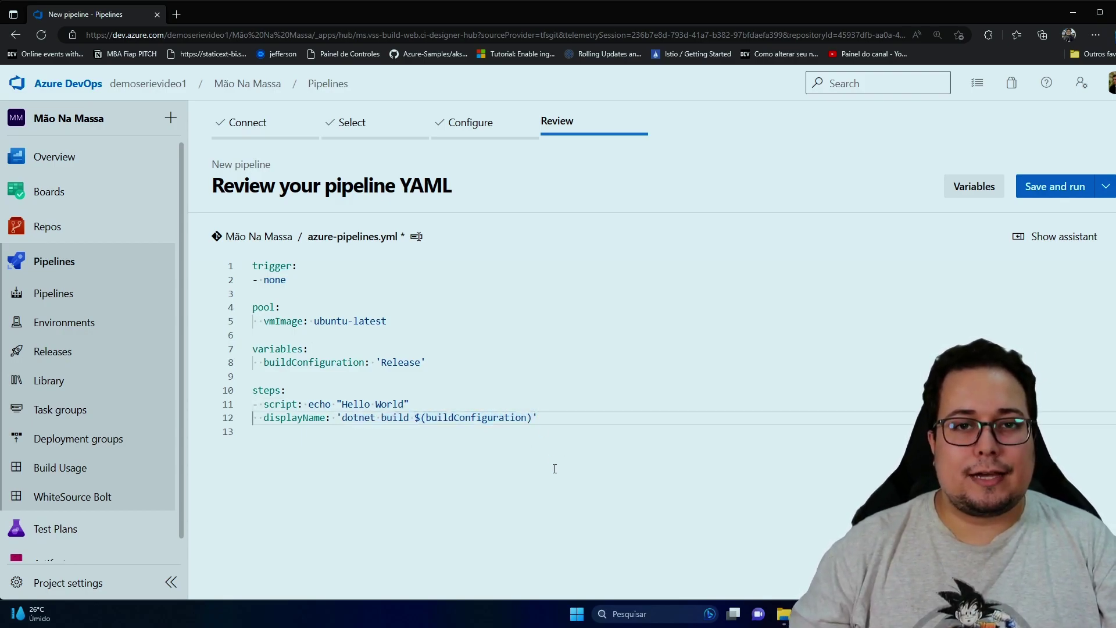
pyautogui.press('Left')
pyautogui.hotkey('shift', 'Left')
pyautogui.hotkey('shift', 'Left')
pyautogui.hotkey('shift', 'Left')
pyautogui.hotkey('shift', 'Left')
pyautogui.hotkey('shift', 'Left')
pyautogui.hotkey('shift', 'Left')
pyautogui.hotkey('shift', 'Left')
pyautogui.hotkey('shift', 'Left')
pyautogui.hotkey('shift', 'Left')
pyautogui.hotkey('shift', 'Left')
pyautogui.hotkey('shift', 'Left')
pyautogui.hotkey('shift', 'Left')
pyautogui.hotkey('shift', 'Left')
pyautogui.hotkey('shift', 'Left')
pyautogui.hotkey('shift', 'Left')
pyautogui.hotkey('shift', 'Left')
pyautogui.hotkey('shift', 'Left')
pyautogui.hotkey('shift', 'Left')
pyautogui.hotkey('shift', 'Left')
pyautogui.hotkey('shift', 'Left')
pyautogui.hotkey('shift', 'Left')
pyautogui.hotkey('shift', 'Left')
pyautogui.hotkey('shift', 'Left')
pyautogui.hotkey('shift', 'Left')
pyautogui.hotkey('shift', 'Left')
pyautogui.write('Rodando Ech')
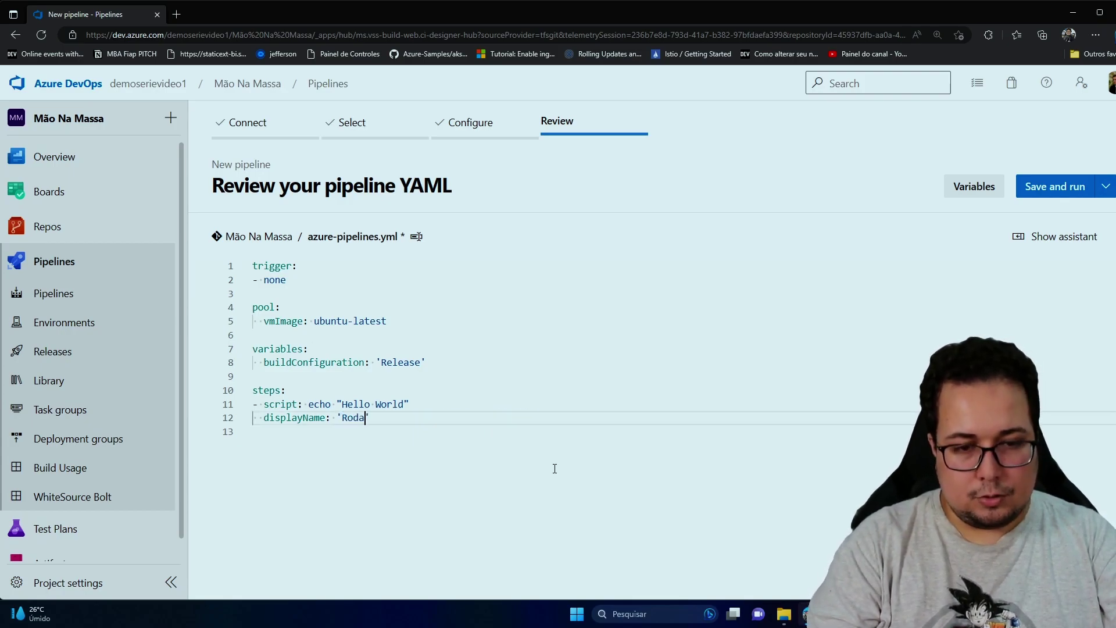
pyautogui.write('o')
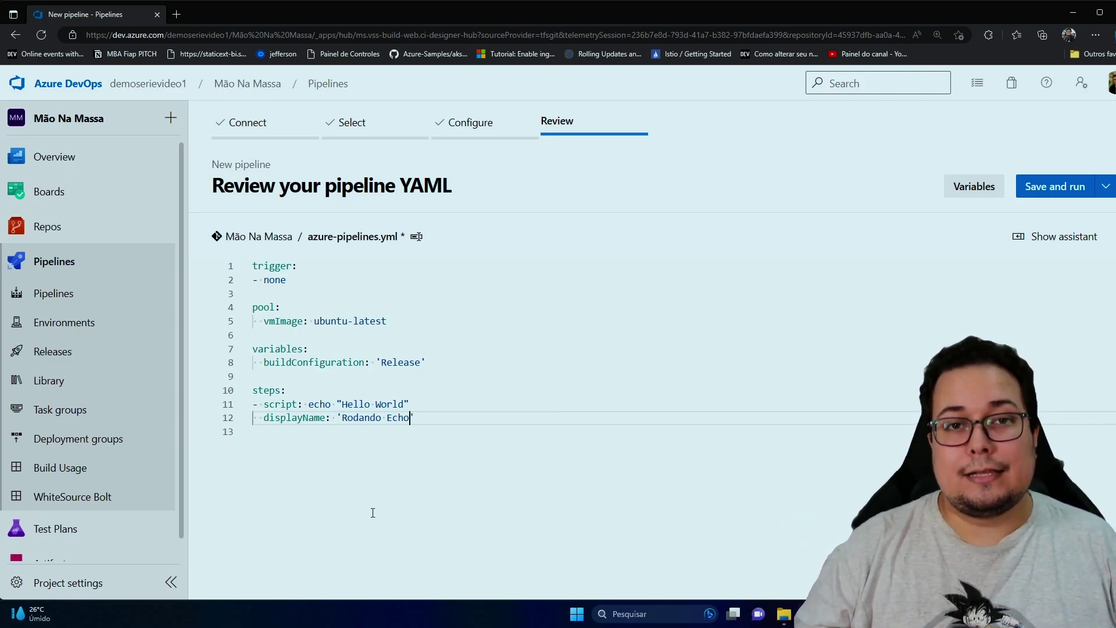
# Show the task assistant beside the YAML editor and add an empty line below the echo step
pyautogui.click(1039, 243)
pyautogui.click(430, 426)
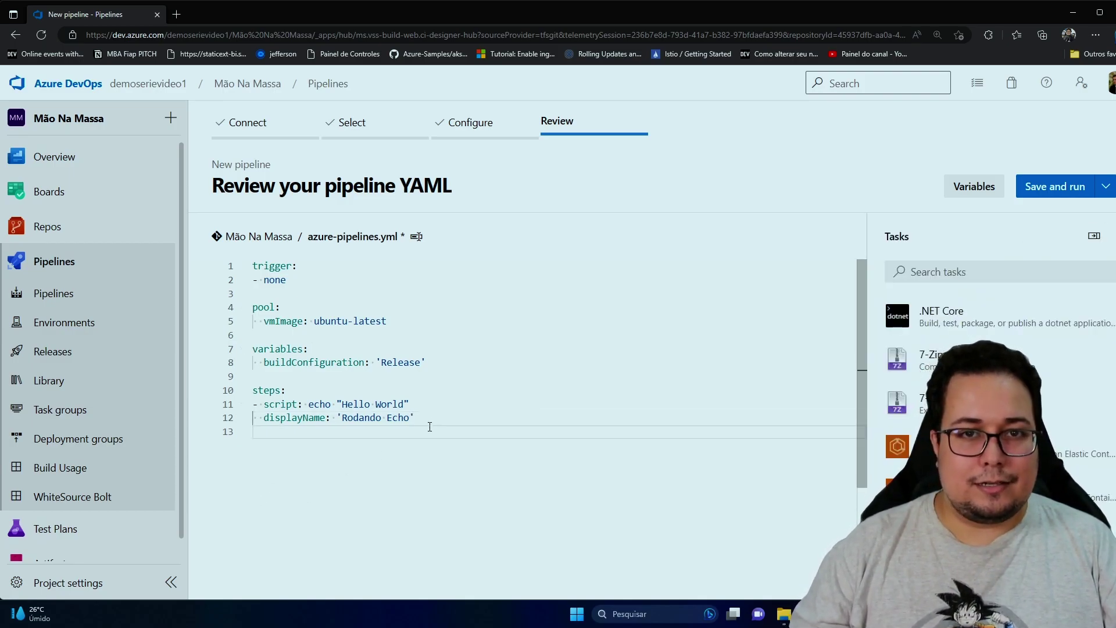
pyautogui.press('Return')
pyautogui.hotkey('ctrl', 'space')
pyautogui.press('Escape')
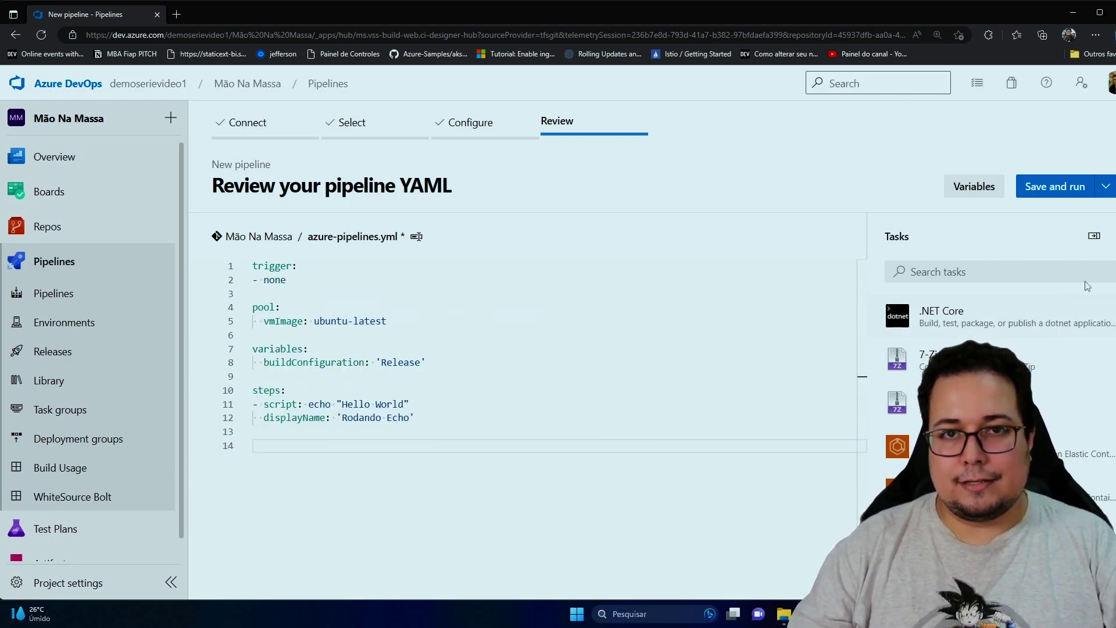
# Browse the assistant's task list from .NET Core down to the Azure App Service tasks
pyautogui.scroll(-3, 1019, 372)
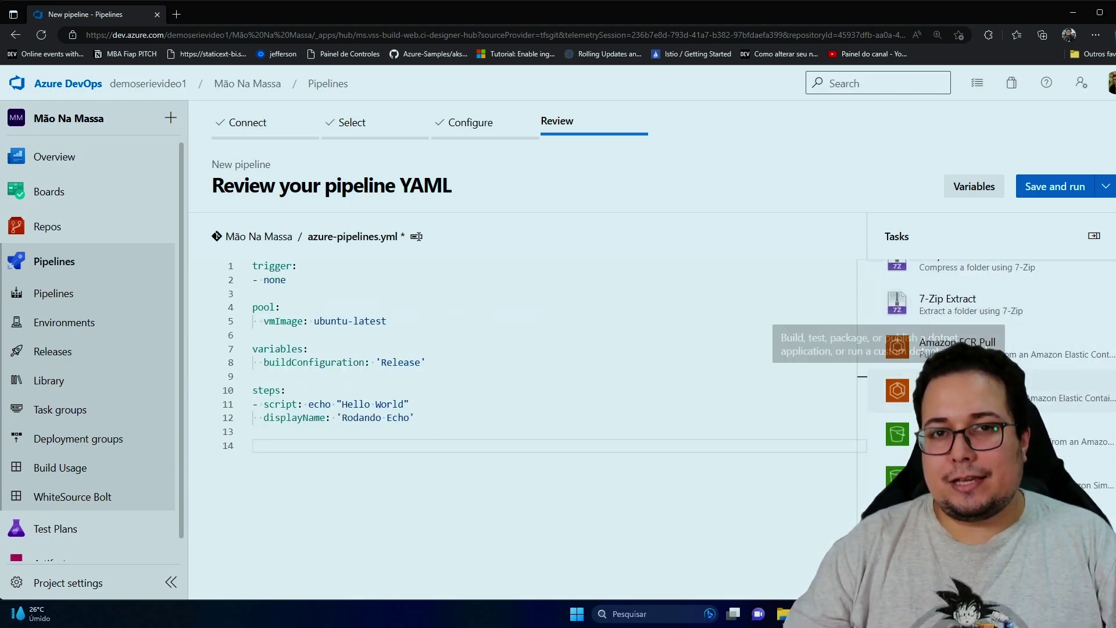
pyautogui.scroll(-10, 989, 372)
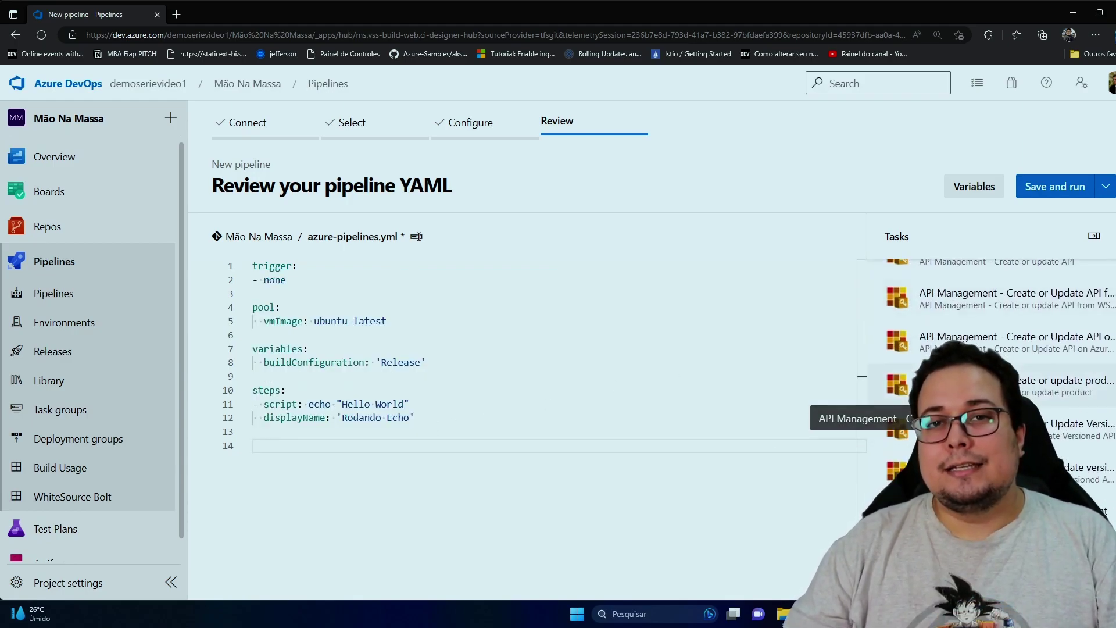
pyautogui.scroll(-10, 988, 372)
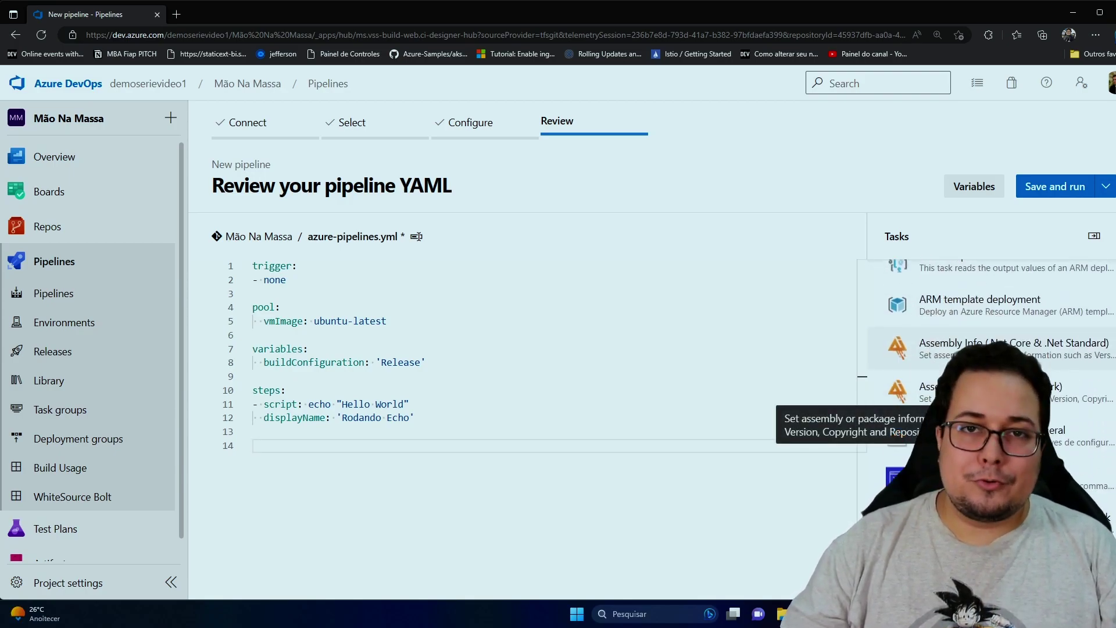
pyautogui.scroll(-8, 988, 372)
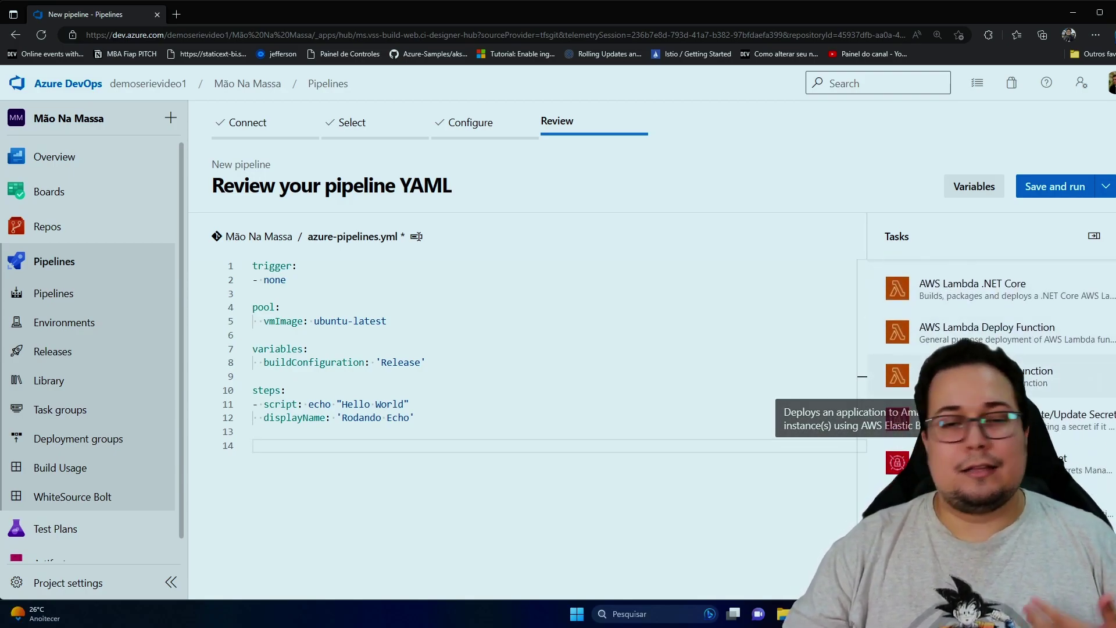
pyautogui.scroll(-2, 988, 372)
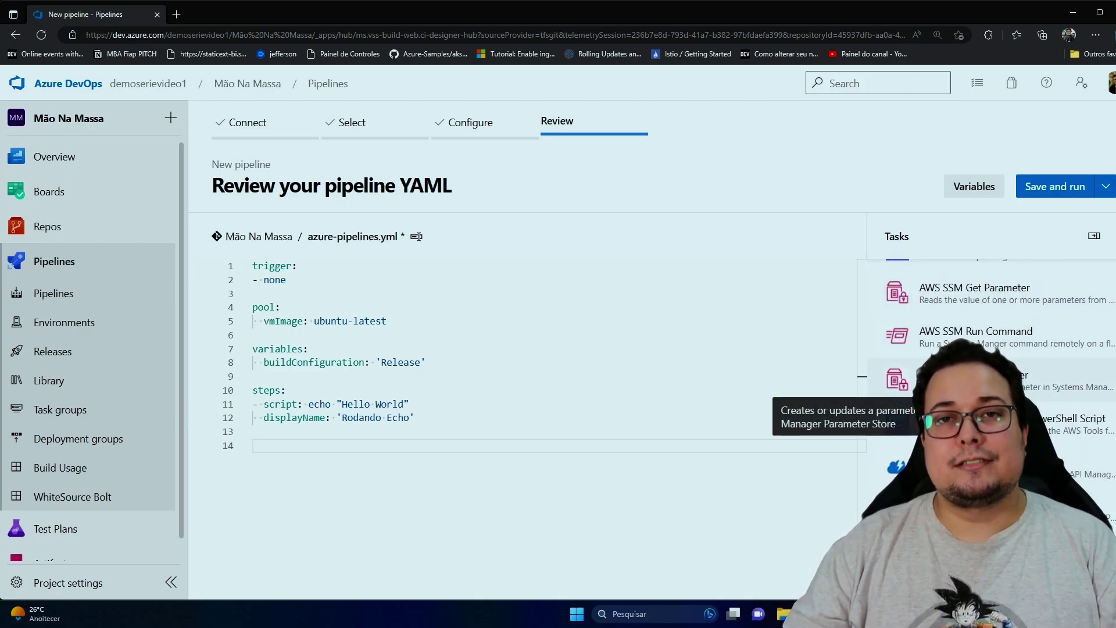
pyautogui.scroll(-5, 1073, 286)
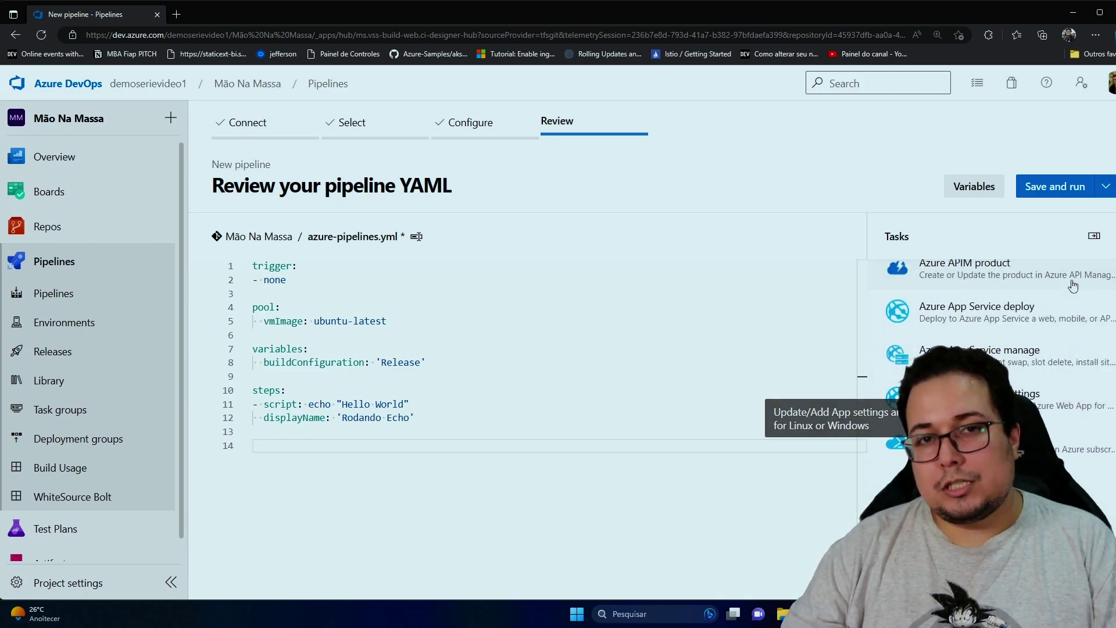
# Add an Azure App Service deploy task below the echo step, using Azure Resource Manager, the Microsoft Azure Sponsorship subscription and App Service name demos
pyautogui.click(1002, 319)
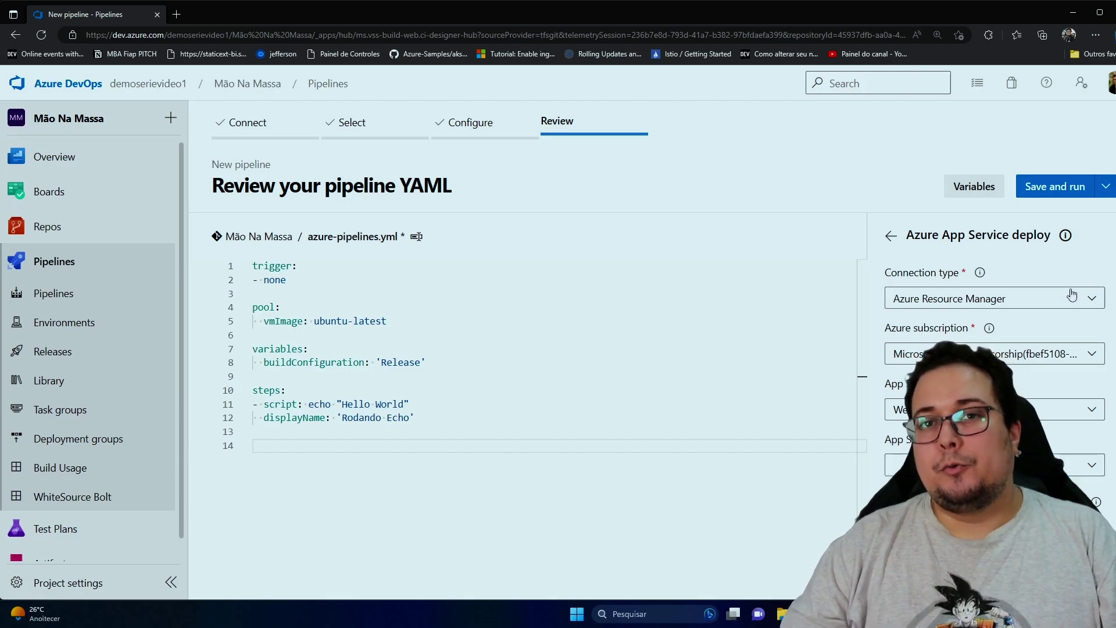
pyautogui.click(1048, 382)
pyautogui.scroll(-1, 1049, 381)
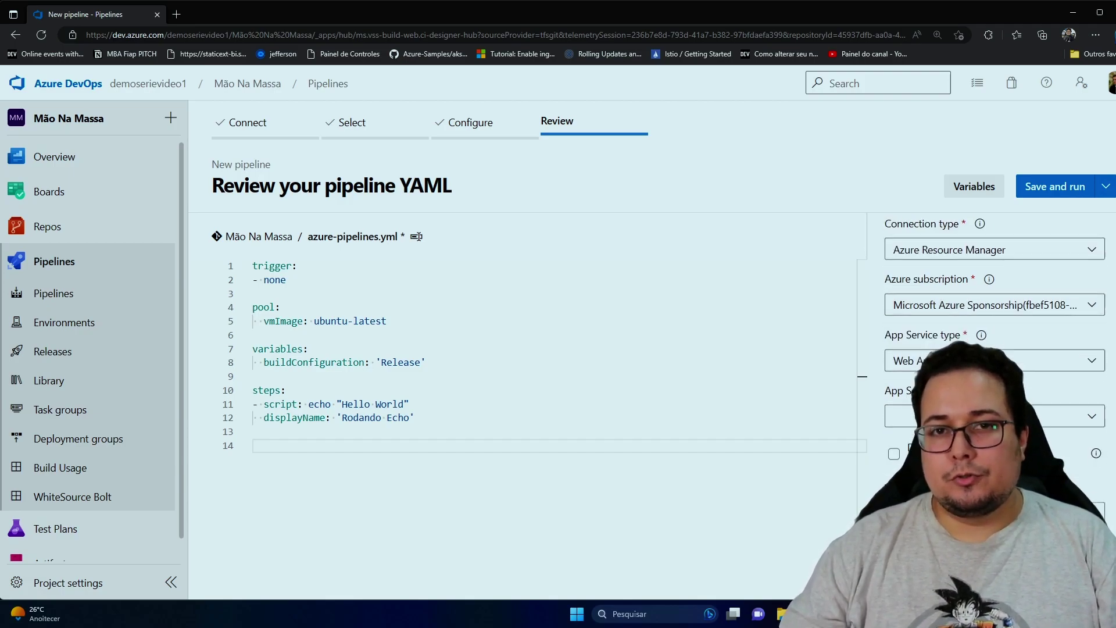
pyautogui.click(1094, 365)
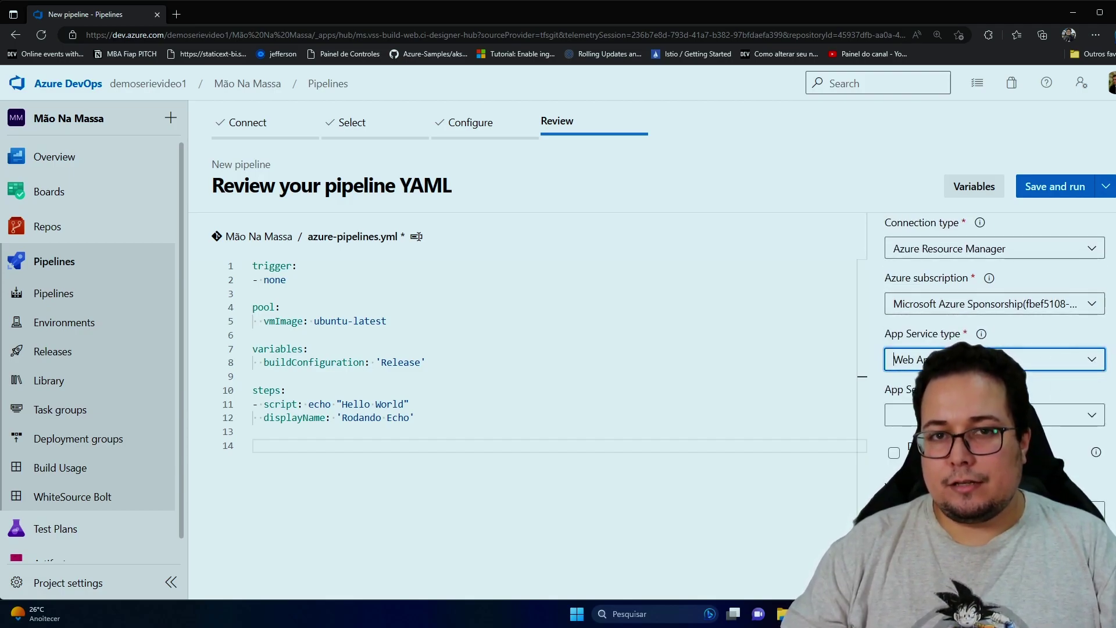
pyautogui.click(989, 415)
pyautogui.write('demo')
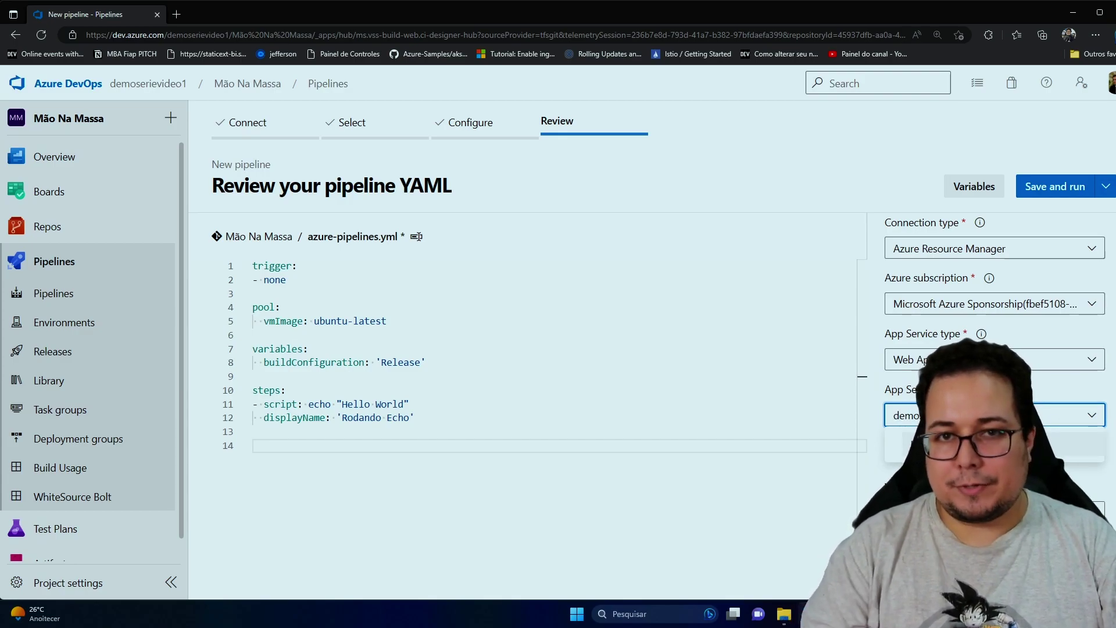
pyautogui.click(988, 445)
pyautogui.scroll(-3, 1057, 445)
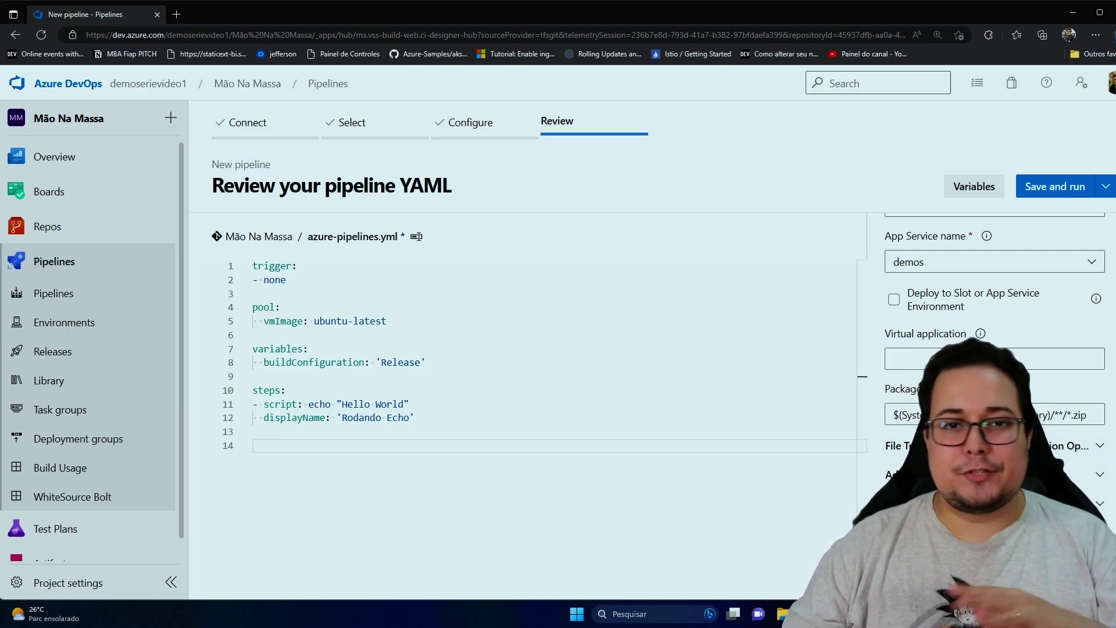
pyautogui.click(1086, 580)
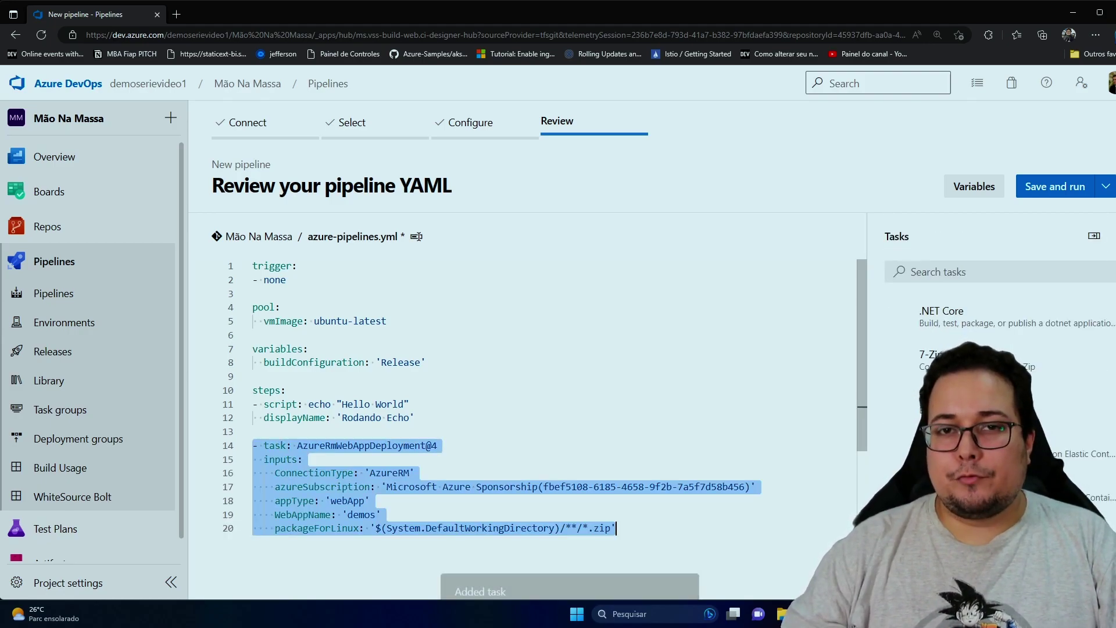
pyautogui.scroll(-1, 323, 487)
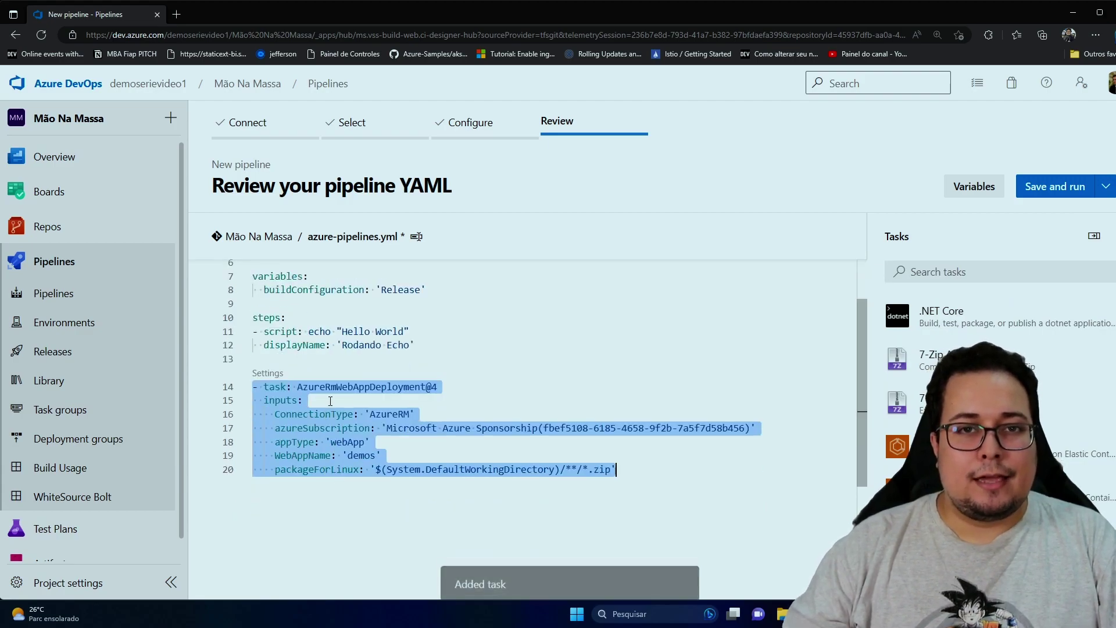
pyautogui.click(618, 471)
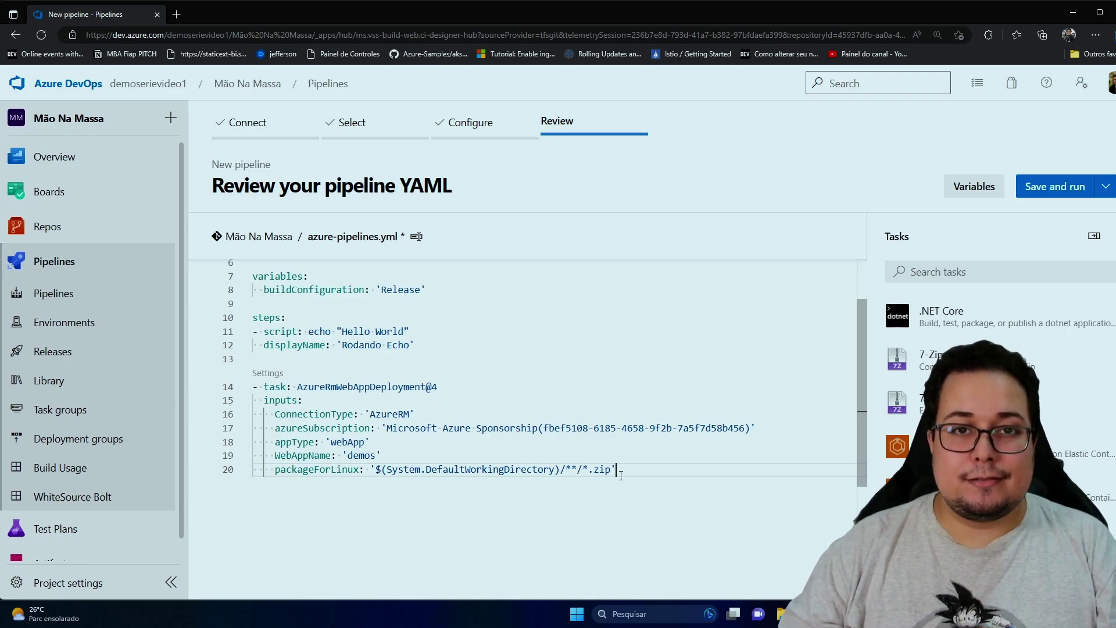
# Edit the AzureRmWebAppDeployment task's settings to set its virtual application to dsadsa and update the YAML
pyautogui.moveTo(288, 405)
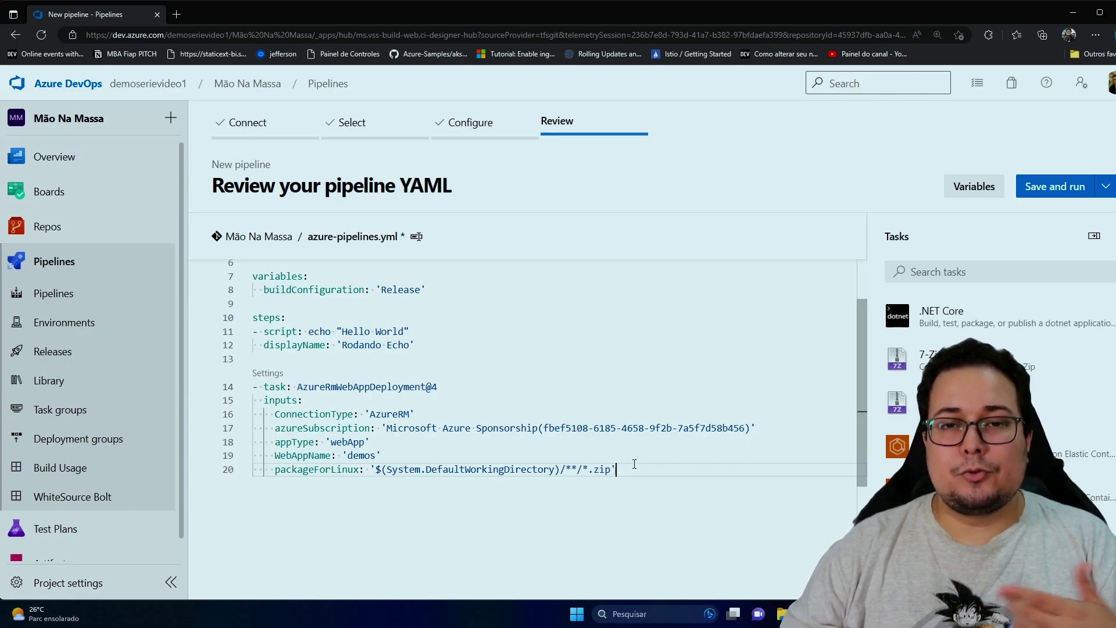
pyautogui.moveTo(619, 472); pyautogui.dragTo(547, 459)
pyautogui.click(511, 491)
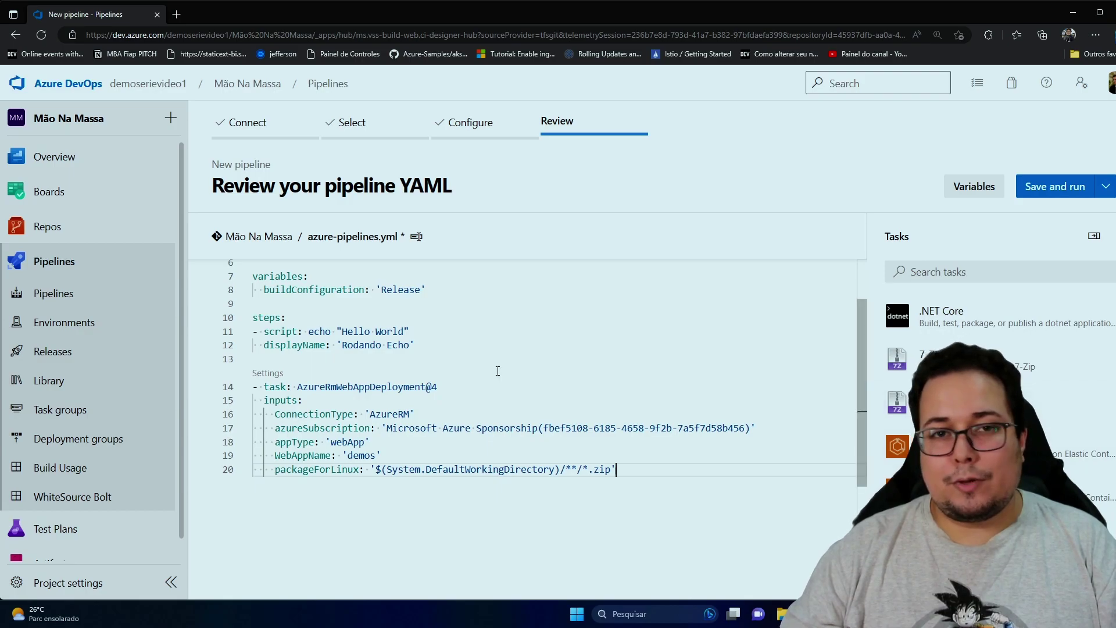
pyautogui.click(268, 373)
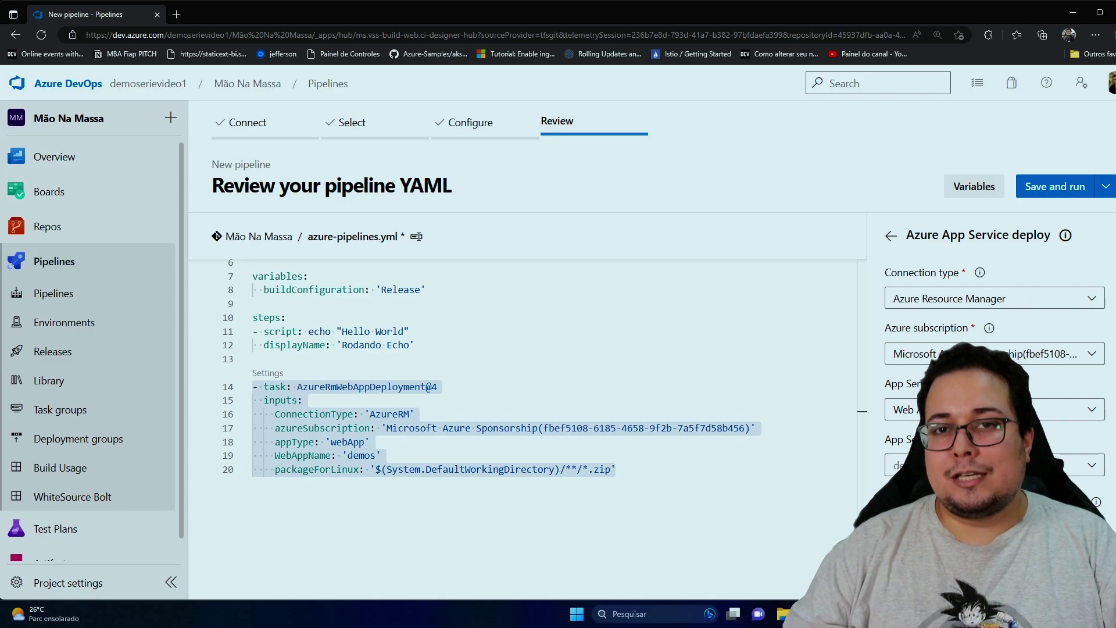
pyautogui.scroll(-4, 995, 349)
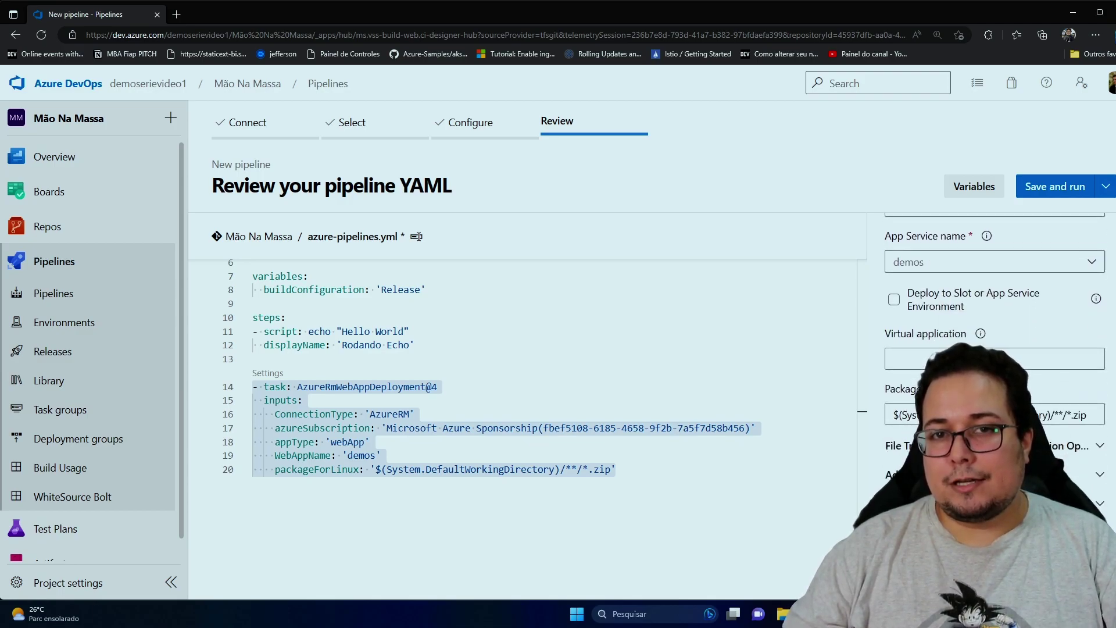
pyautogui.click(995, 359)
pyautogui.write('dsadsa')
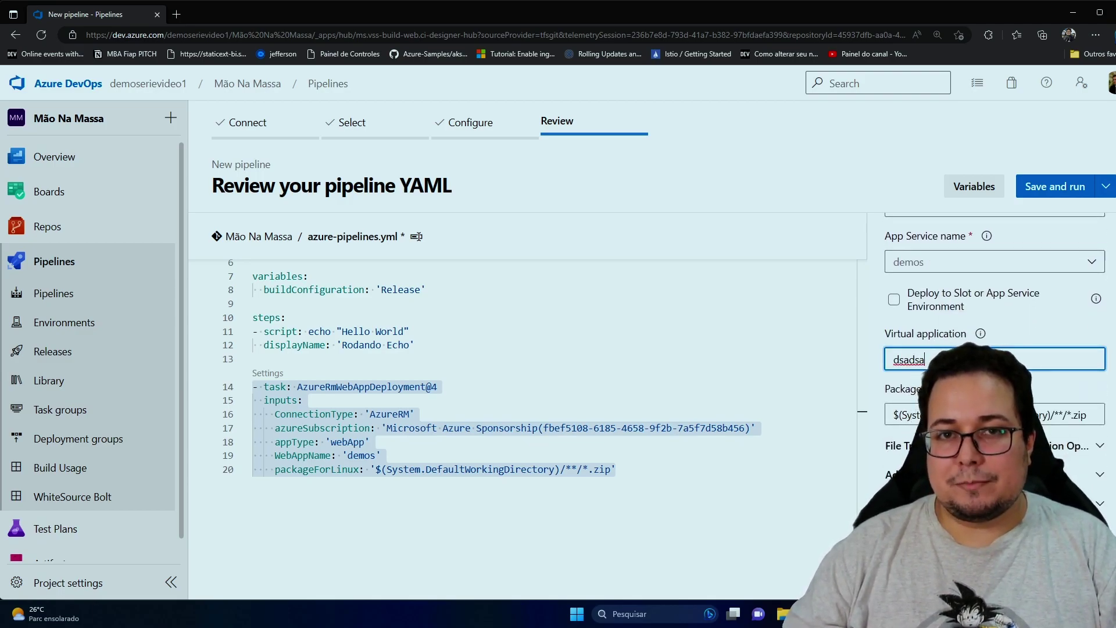
pyautogui.click(1085, 580)
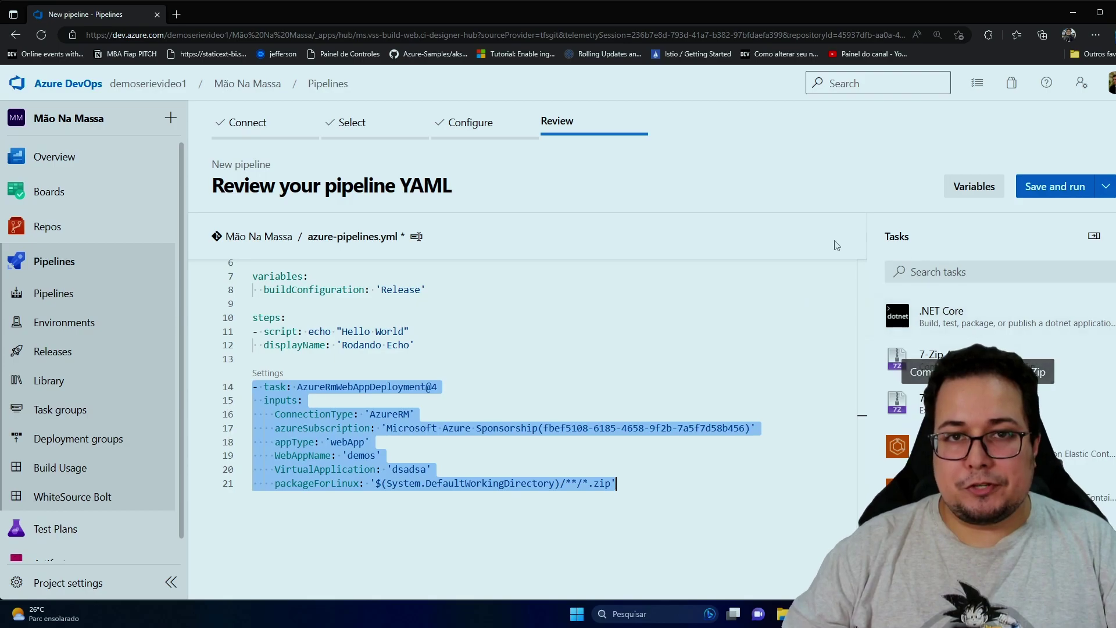
pyautogui.click(616, 484)
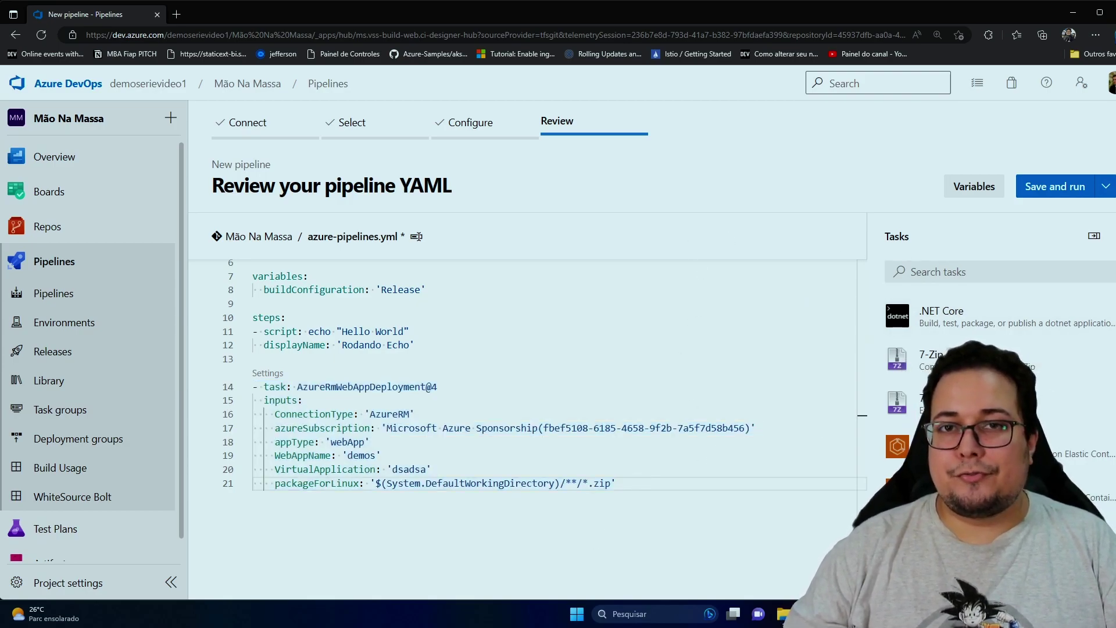
# Hide the task assistant and delete the whole AzureRmWebAppDeployment task from the YAML
pyautogui.click(1094, 236)
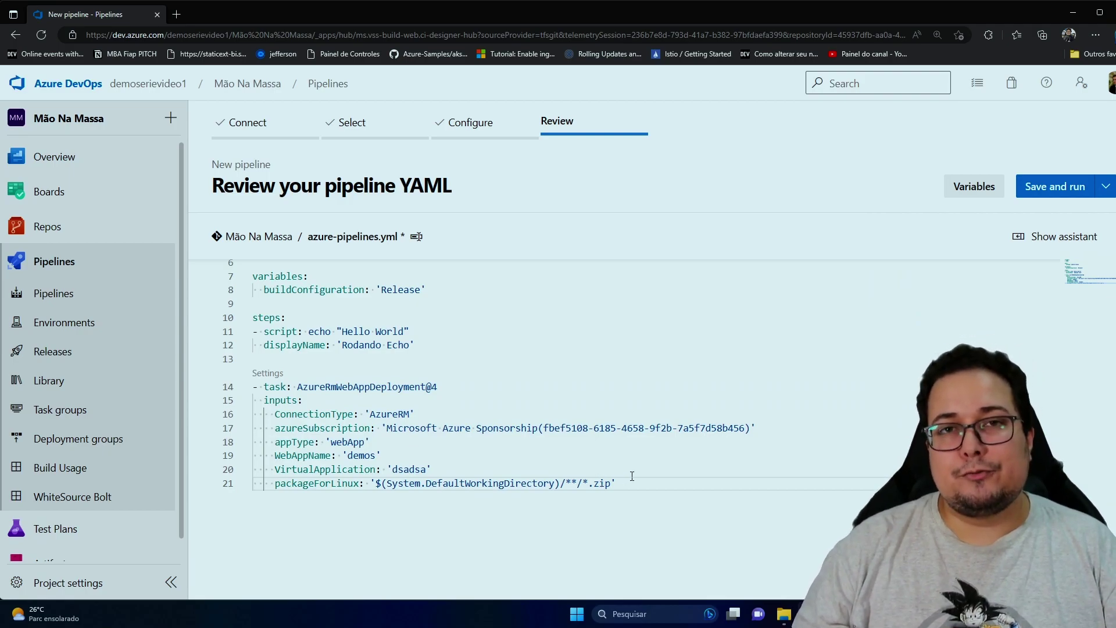
pyautogui.moveTo(633, 490); pyautogui.dragTo(253, 387)
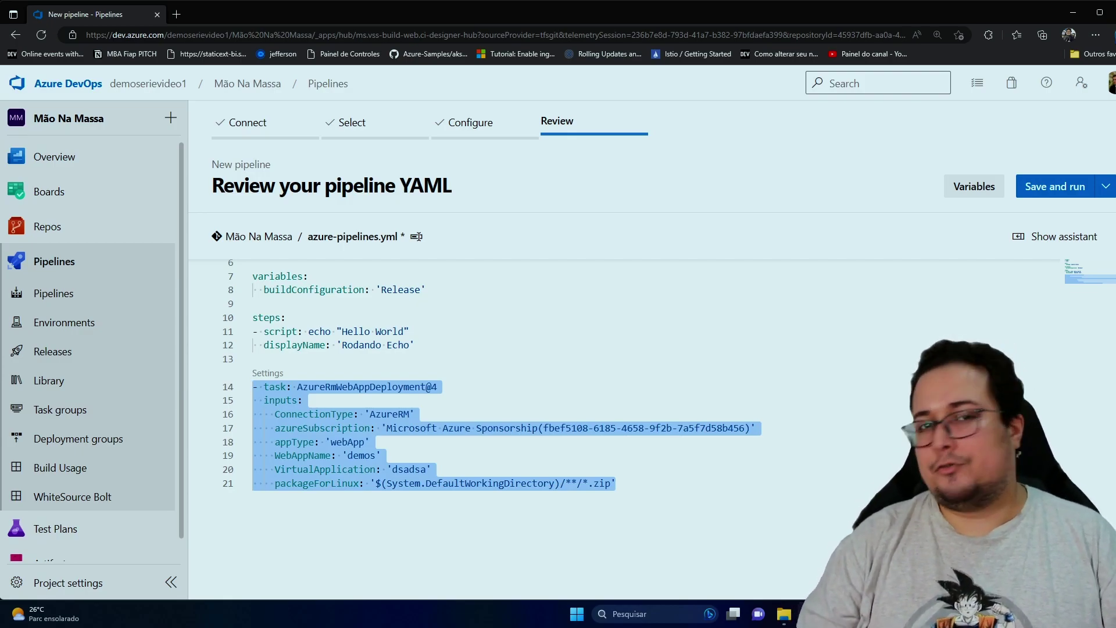
pyautogui.press('Delete')
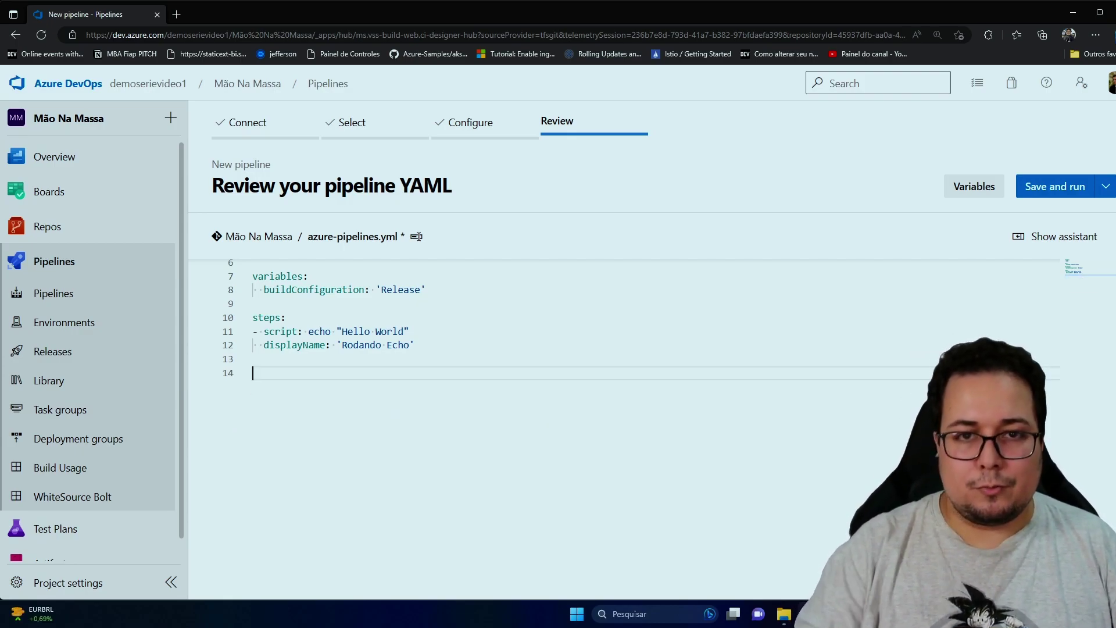
# Save and run the YAML pipeline, and open the job of the new run
pyautogui.click(1055, 186)
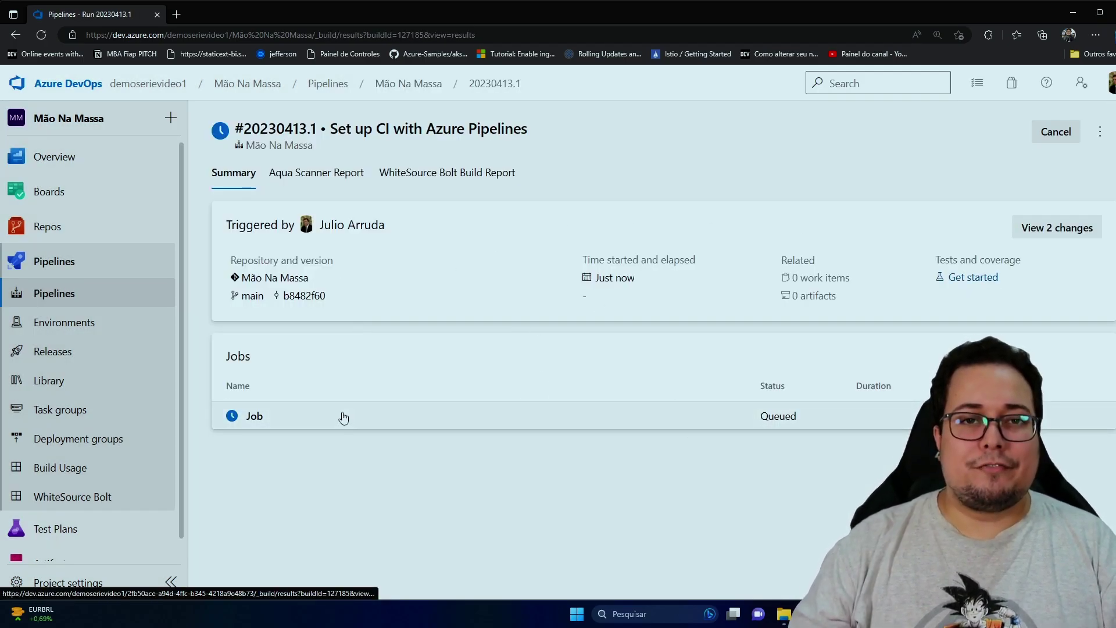
pyautogui.click(343, 416)
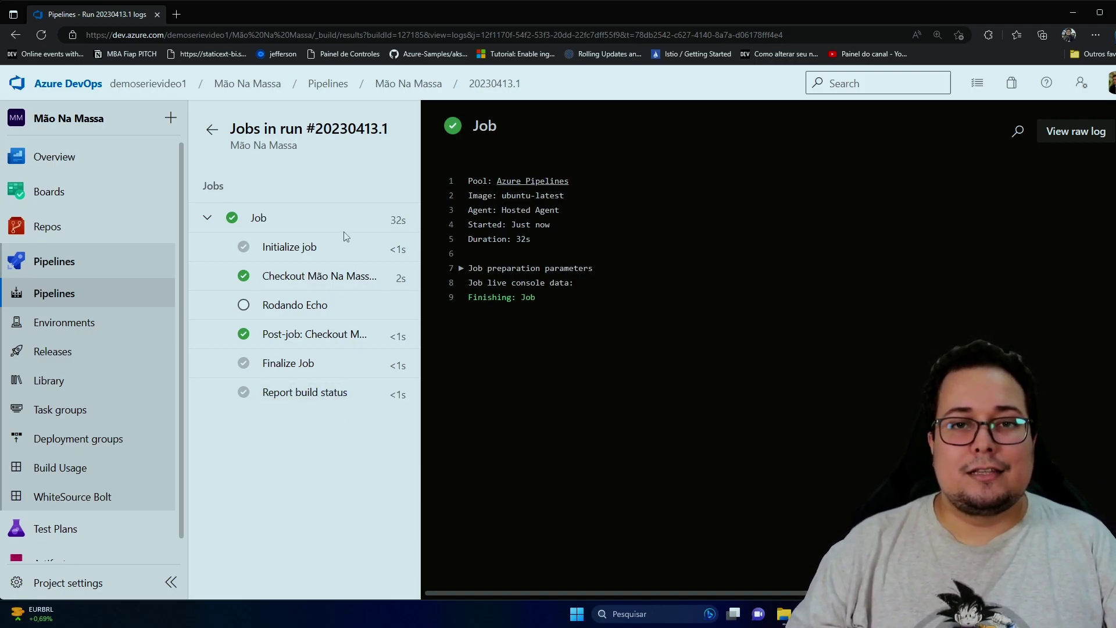
# Examine the output log of the Rodando Echo step in the run's job
pyautogui.click(287, 303)
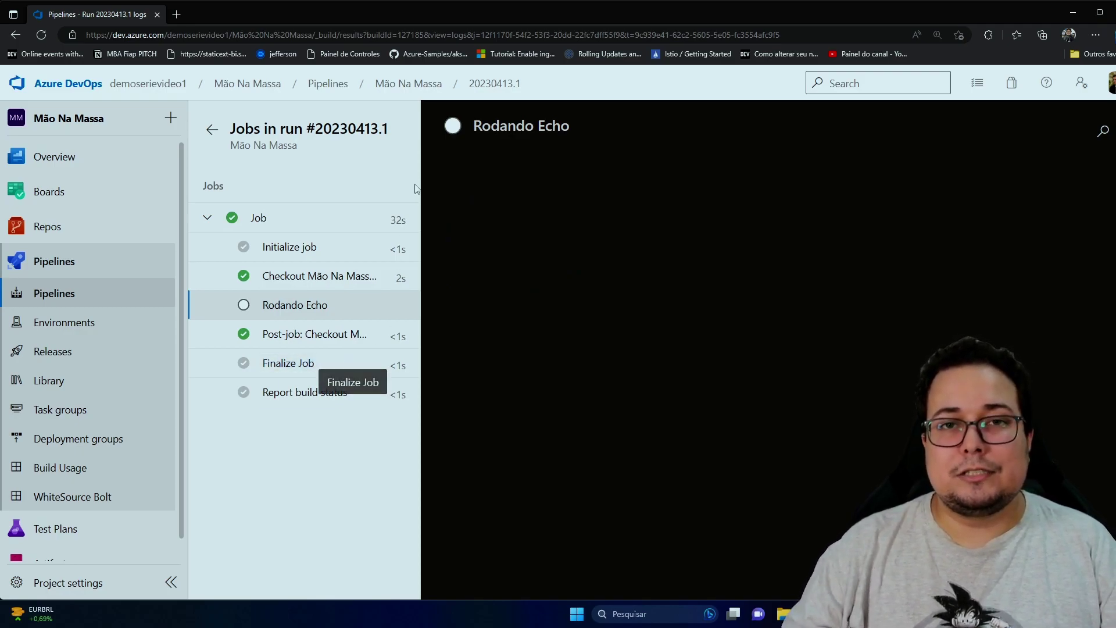
pyautogui.click(491, 85)
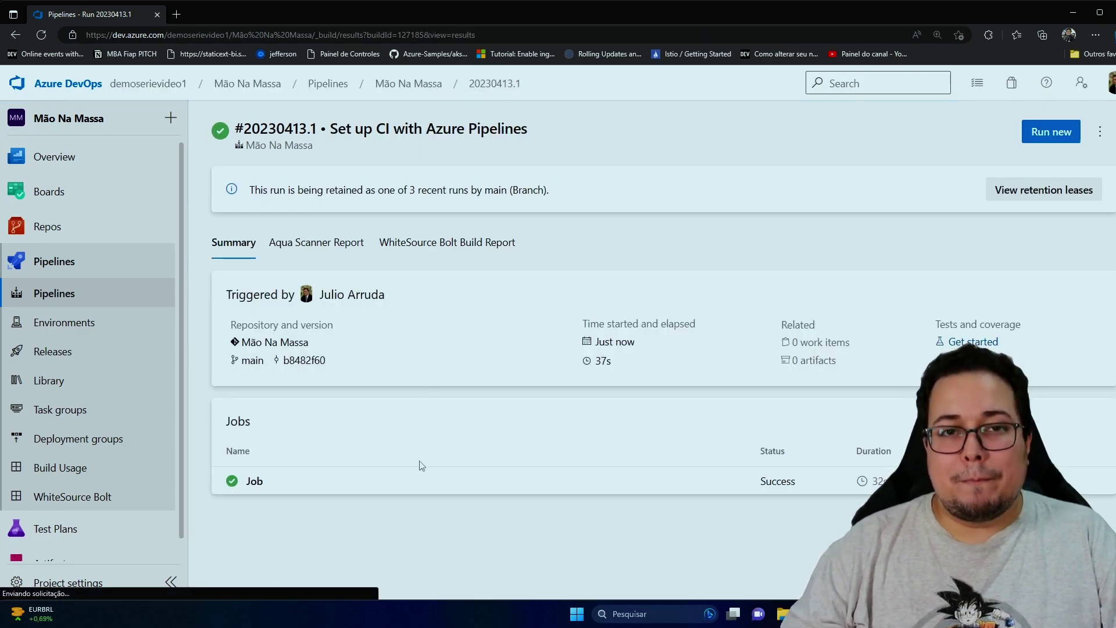
pyautogui.click(416, 491)
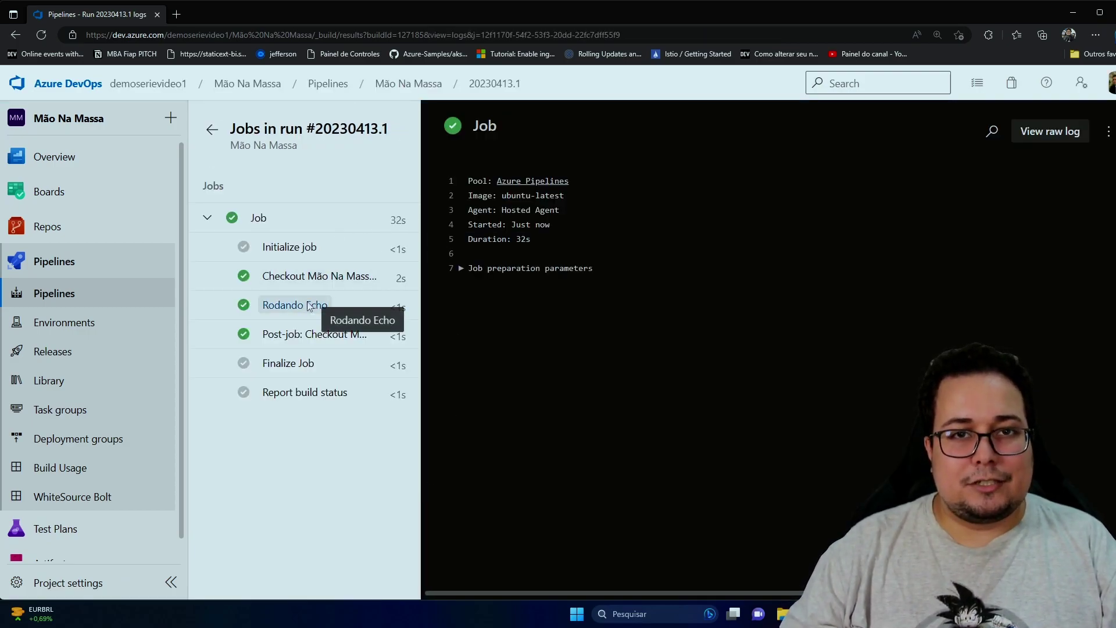
pyautogui.click(331, 318)
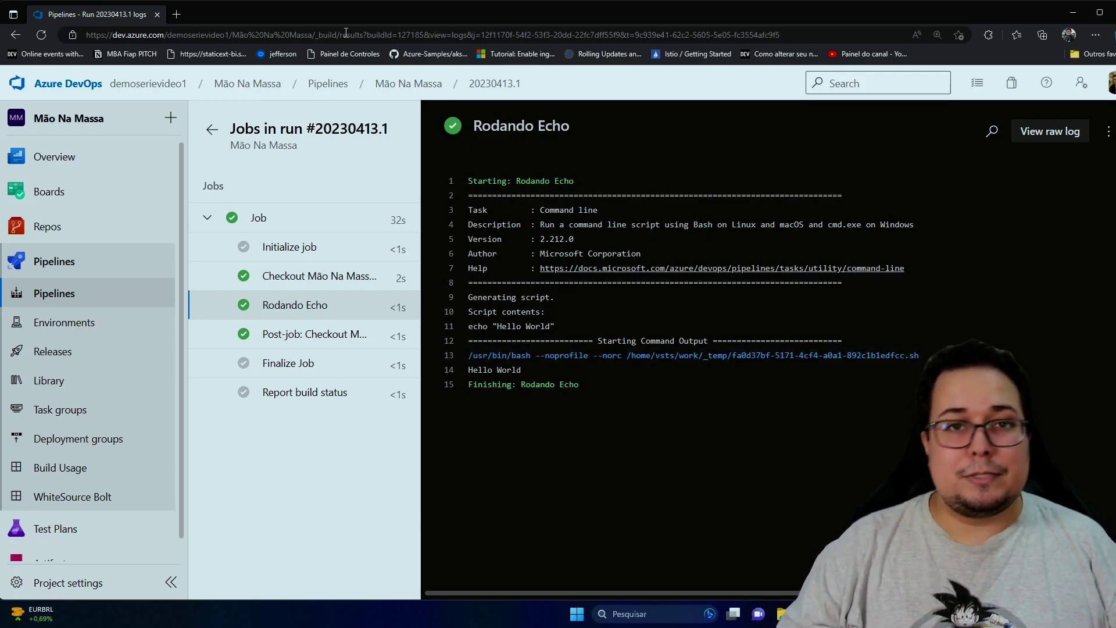
# Review the run histories of the classic Mão Na Massa-CI pipeline and the YAML-based Mão Na Massa pipeline
pyautogui.click(402, 84)
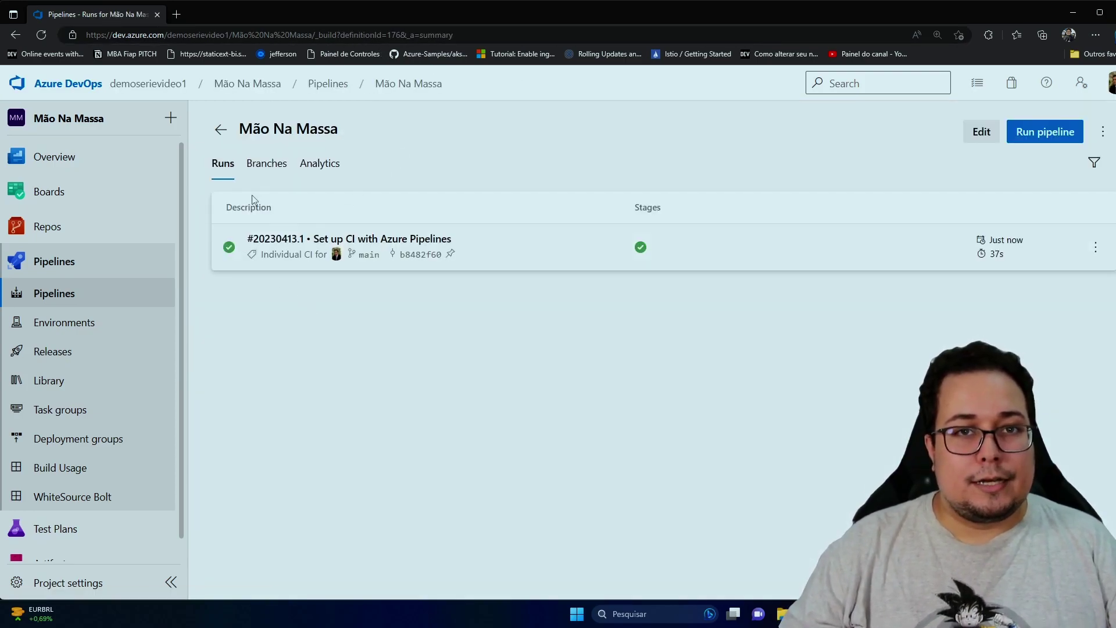
pyautogui.click(335, 86)
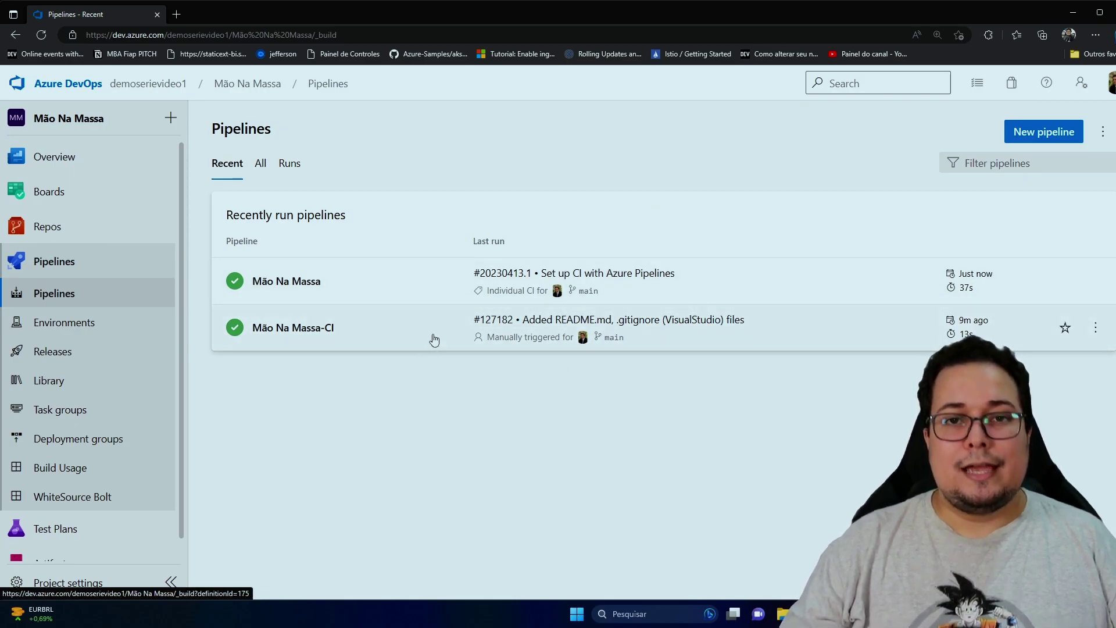
pyautogui.click(433, 332)
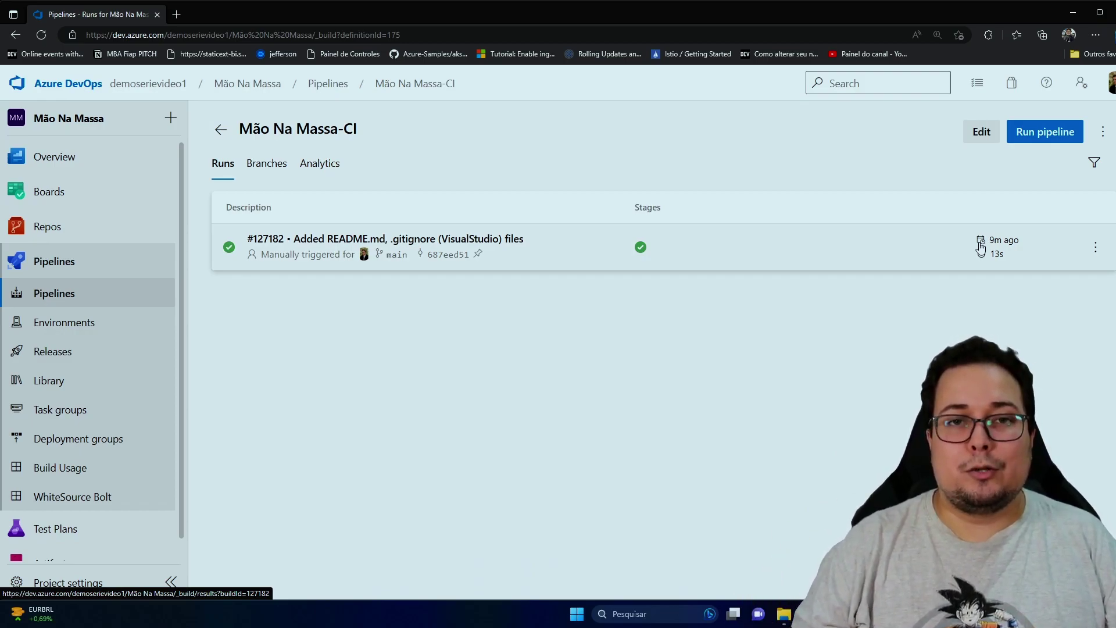
pyautogui.click(214, 128)
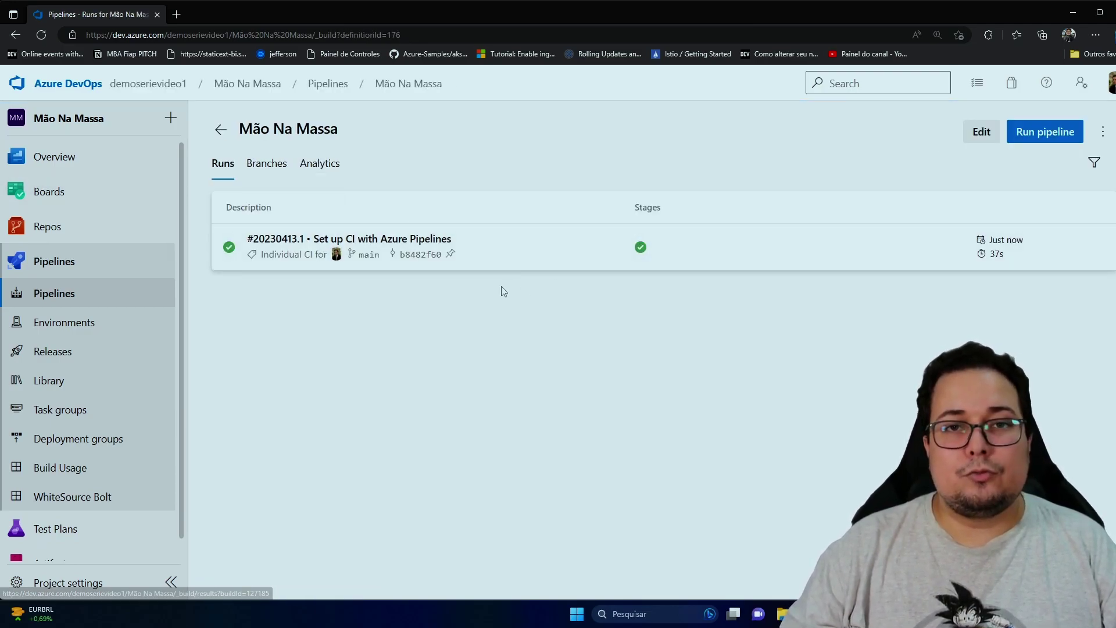
# Switch the Mão Na Massa repository to the main branch and view the contents of azure-pipelines.yml
pyautogui.click(97, 235)
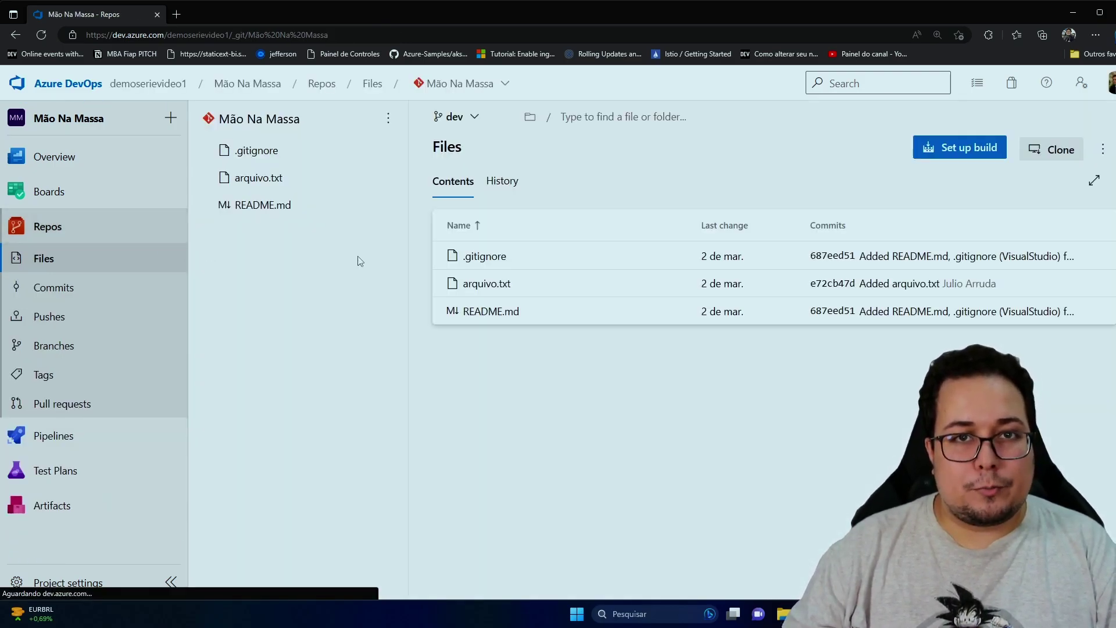
pyautogui.click(457, 83)
pyautogui.click(466, 142)
pyautogui.click(455, 116)
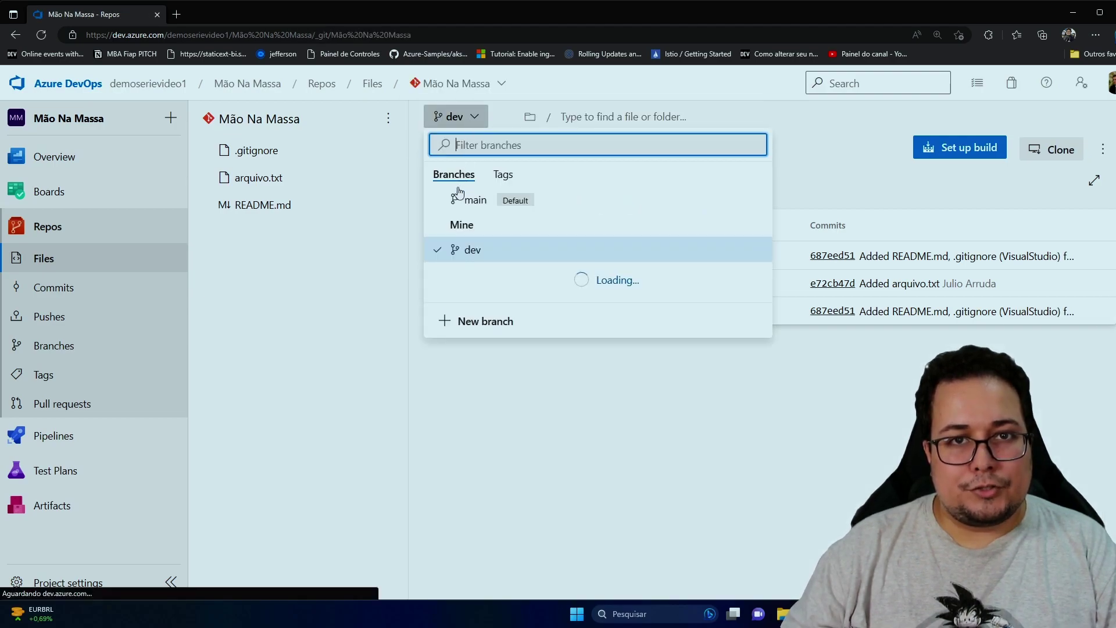
pyautogui.click(461, 206)
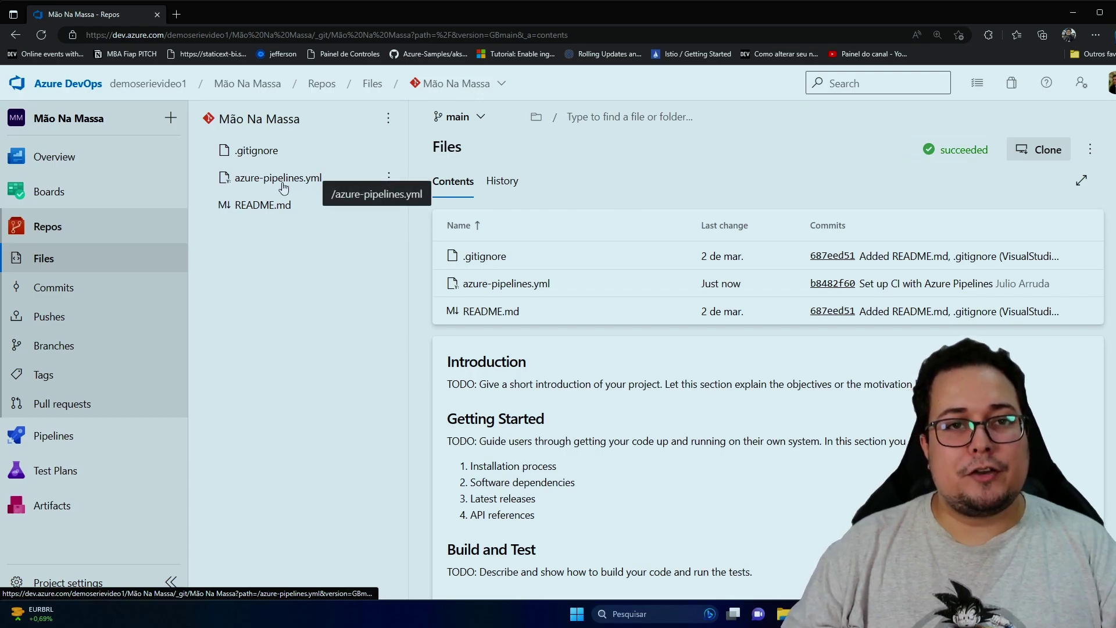
pyautogui.click(304, 176)
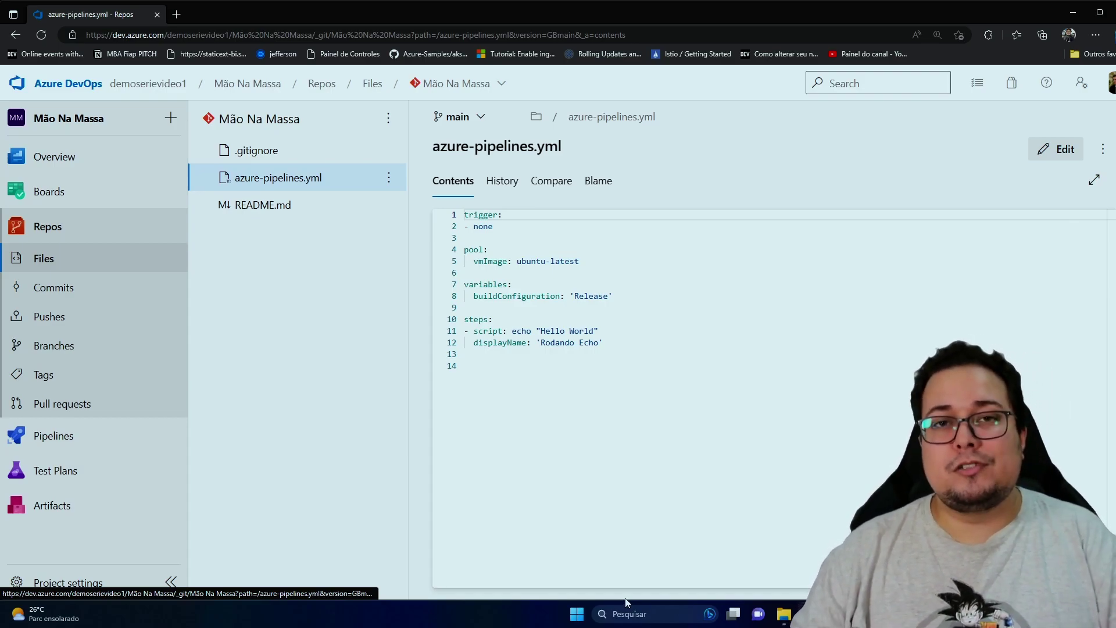
# Open the agent pools list in the Mão Na Massa project settings
pyautogui.click(68, 432)
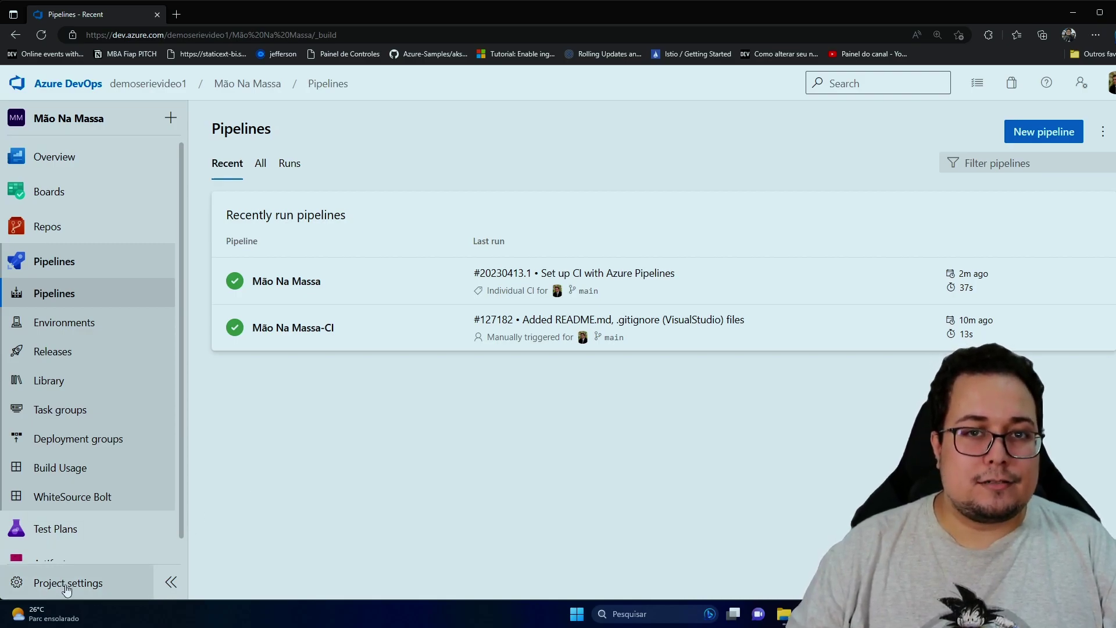
pyautogui.click(67, 584)
pyautogui.scroll(-2, 144, 332)
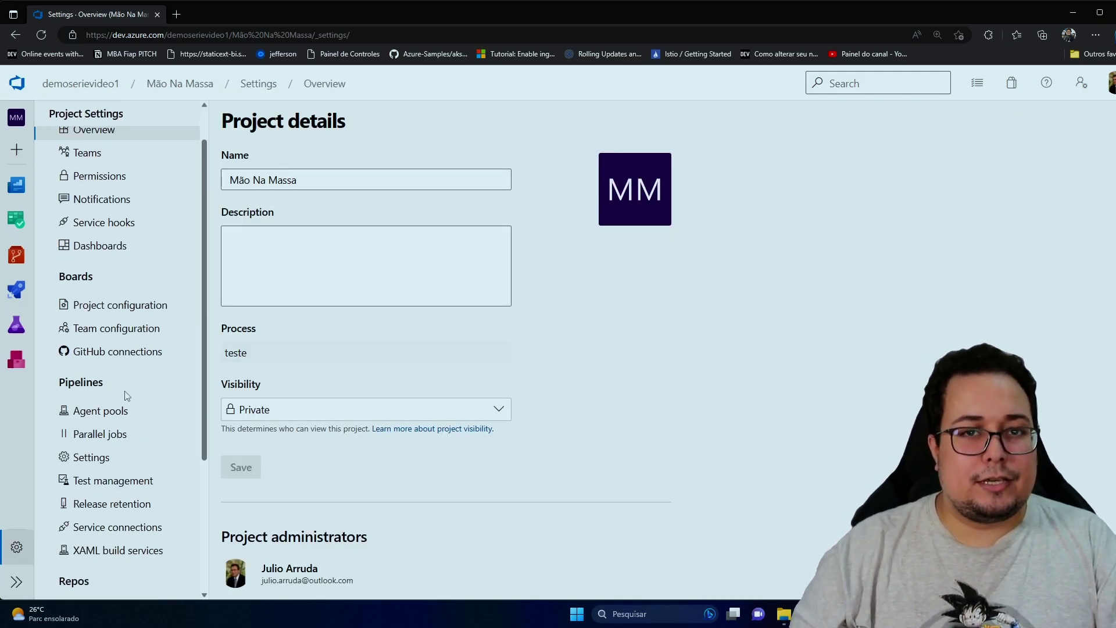
pyautogui.scroll(-3, 126, 395)
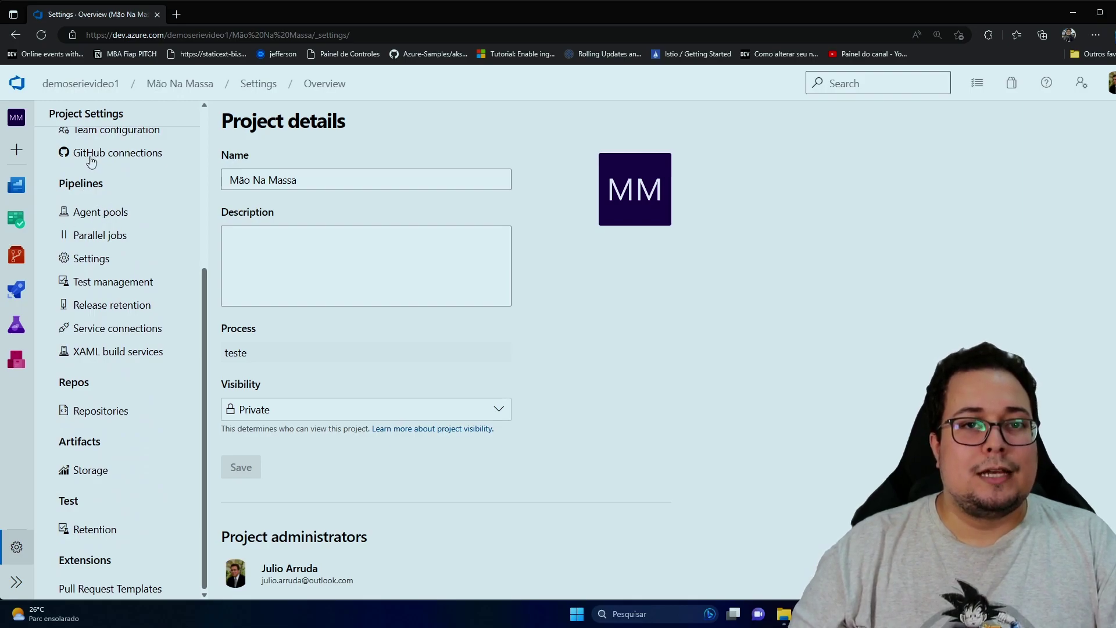
pyautogui.click(119, 218)
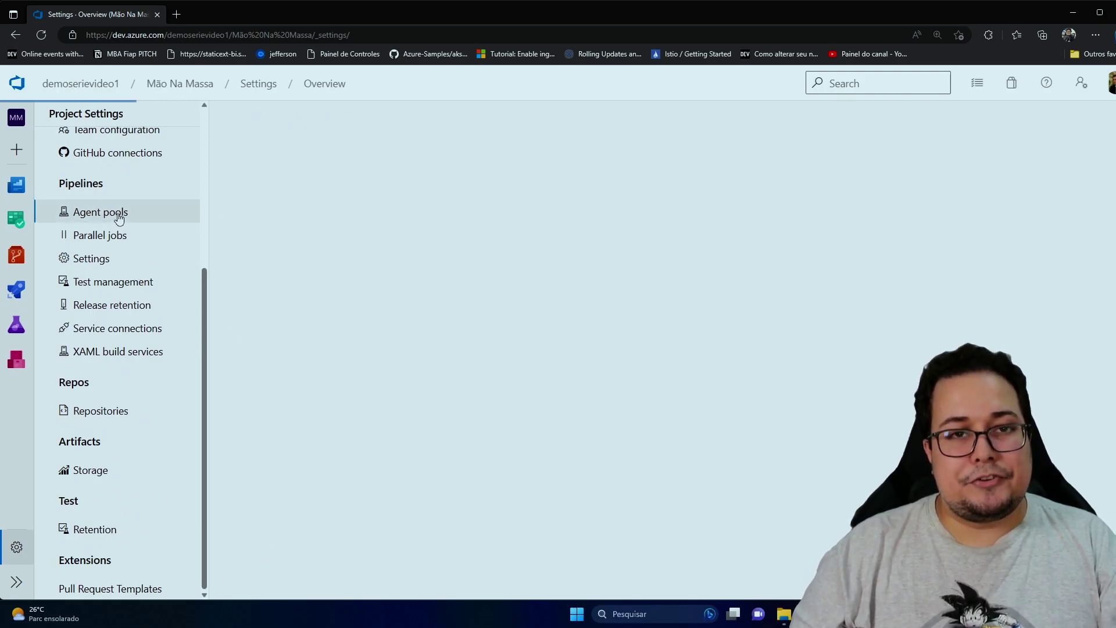
pyautogui.scroll(-2, 128, 441)
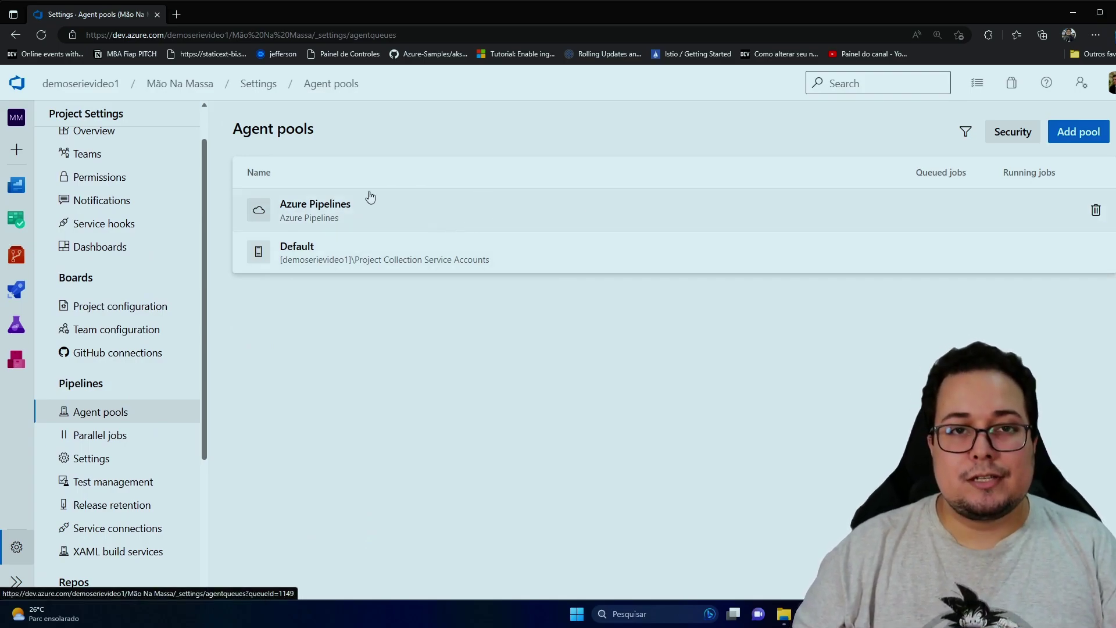
# Review the Azure Pipelines pool's jobs, agents, details, security and analytics, and return to the agent pools list
pyautogui.click(495, 220)
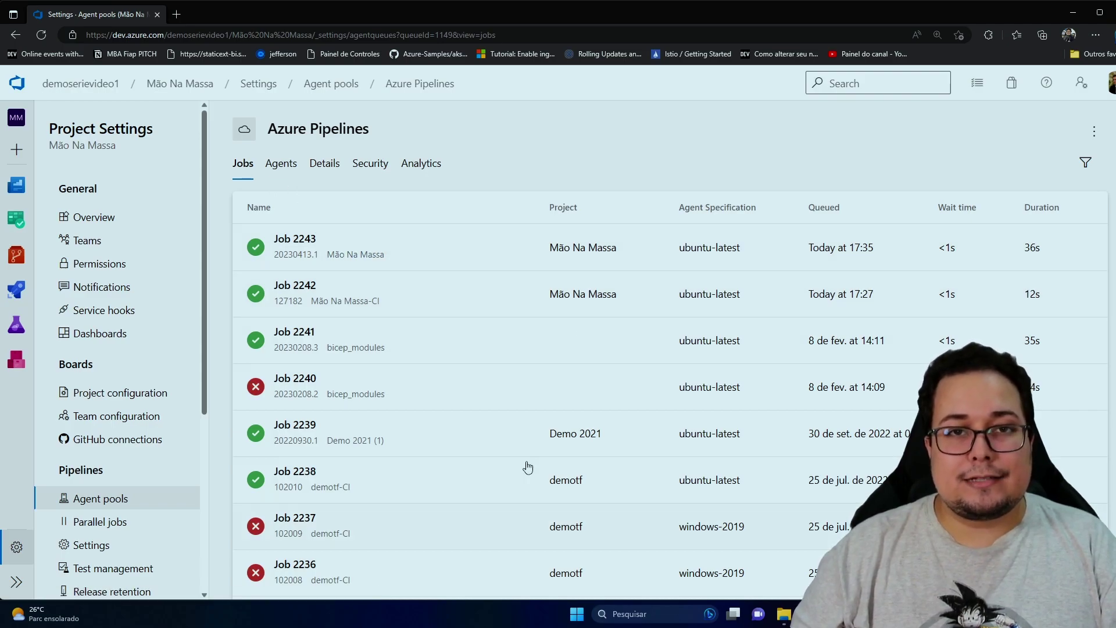
pyautogui.scroll(-3, 384, 407)
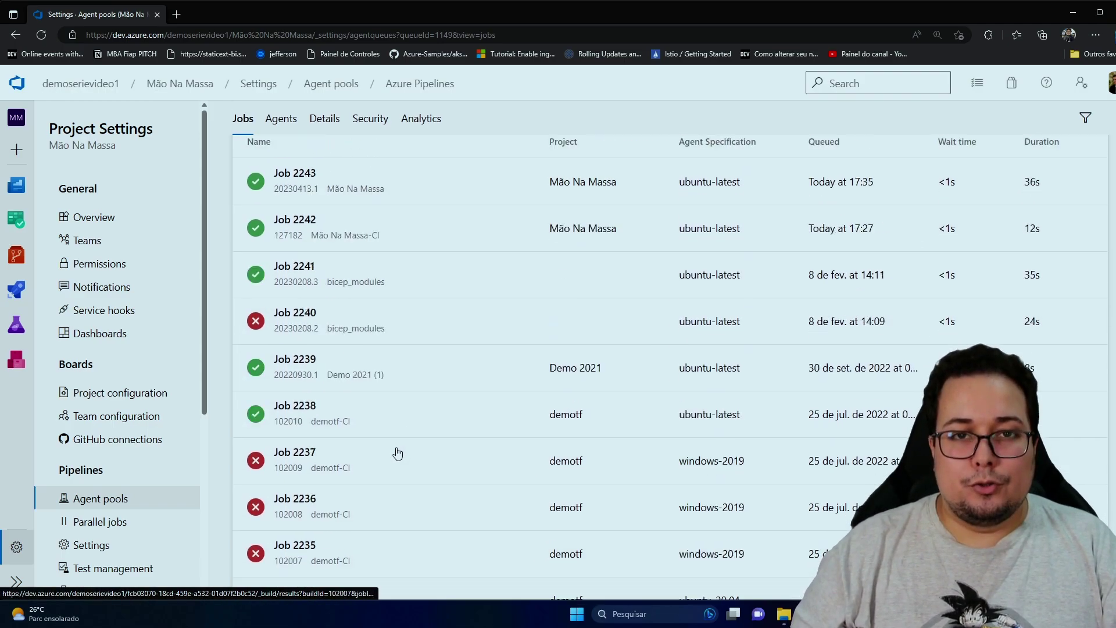
pyautogui.scroll(3, 394, 451)
pyautogui.click(280, 165)
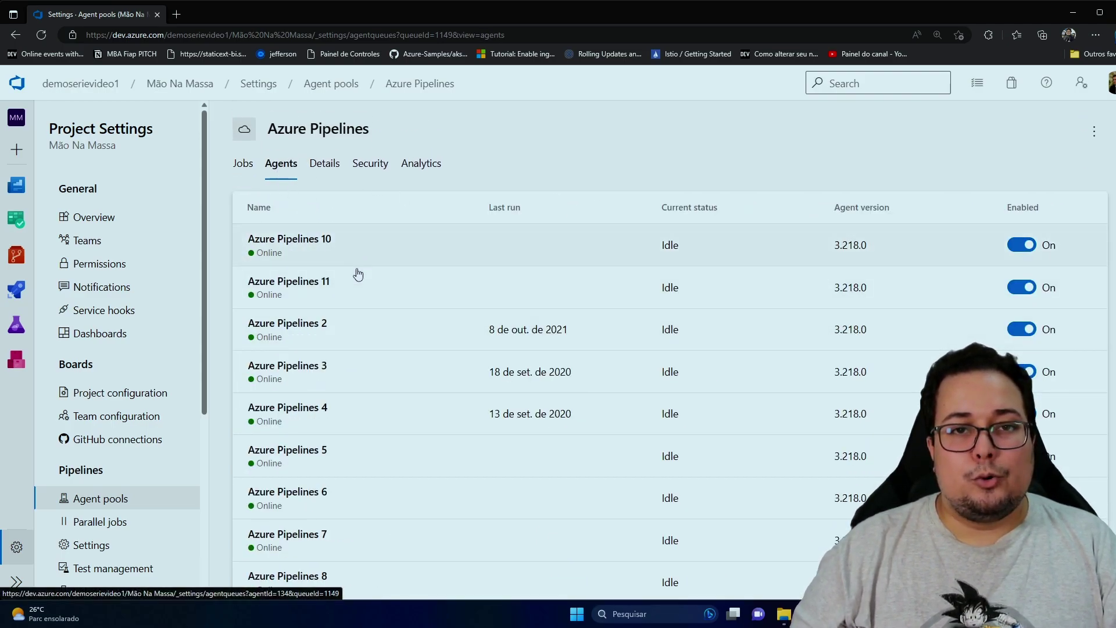
pyautogui.scroll(-2, 360, 331)
pyautogui.scroll(2, 404, 515)
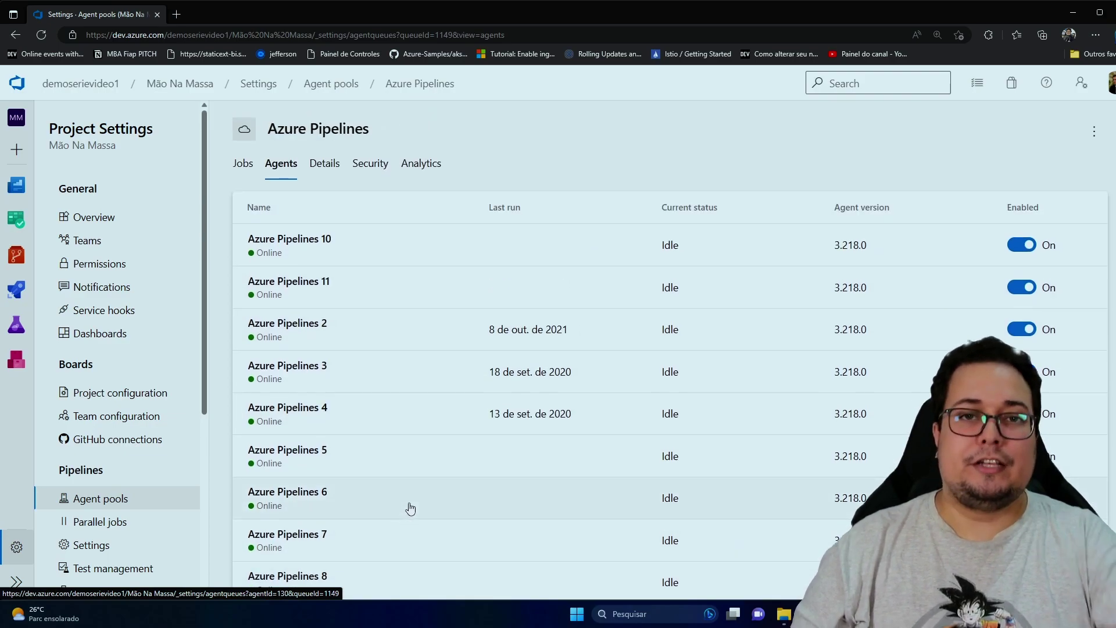
pyautogui.moveTo(331, 168); pyautogui.dragTo(335, 169)
pyautogui.click(333, 166)
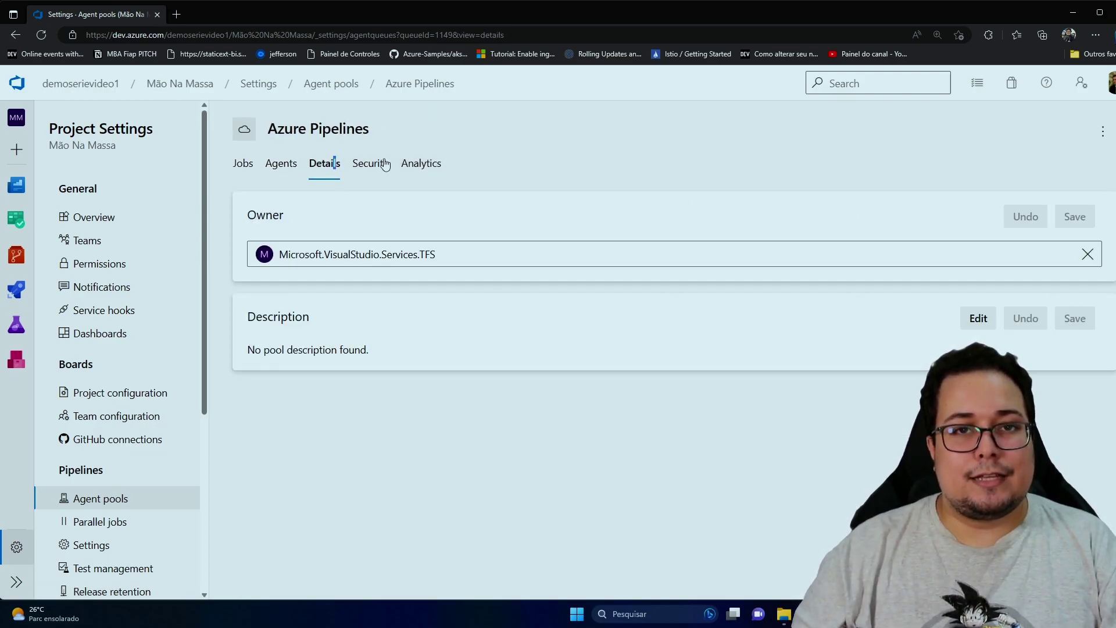
pyautogui.click(370, 165)
pyautogui.click(428, 169)
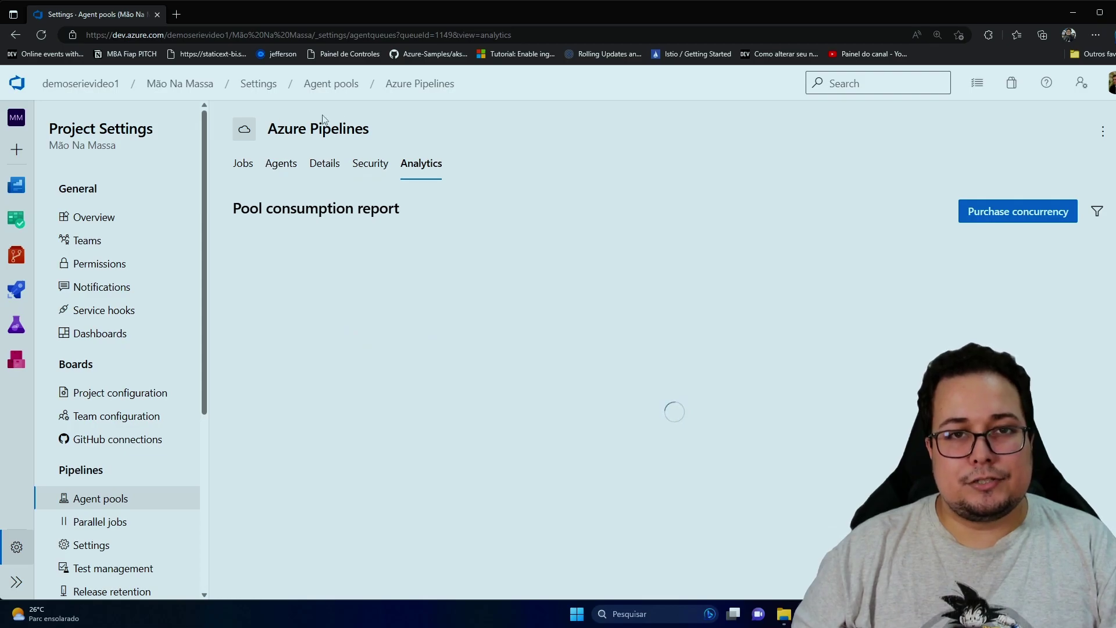
pyautogui.click(333, 89)
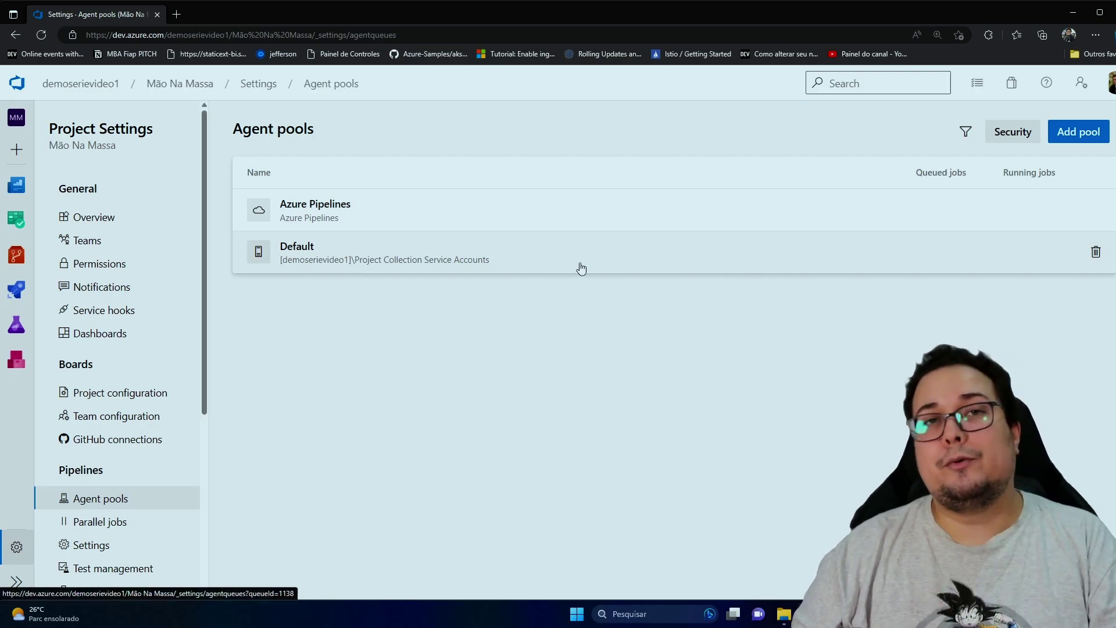
# Add a new self-hosted agent pool named NovoPool to the project
pyautogui.click(1087, 132)
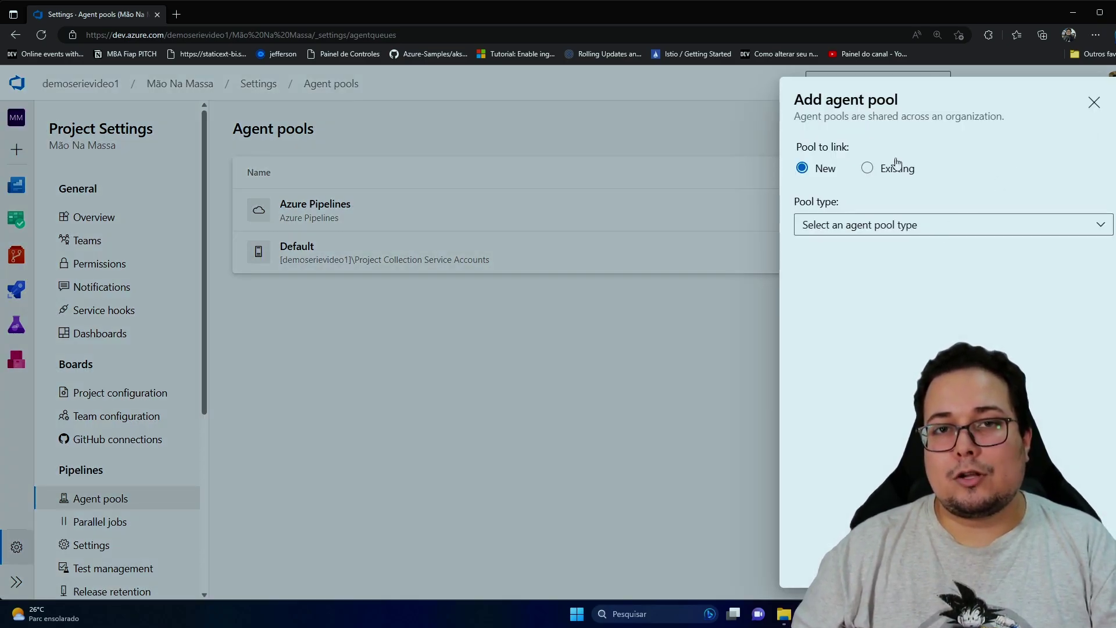
pyautogui.click(878, 168)
pyautogui.click(825, 169)
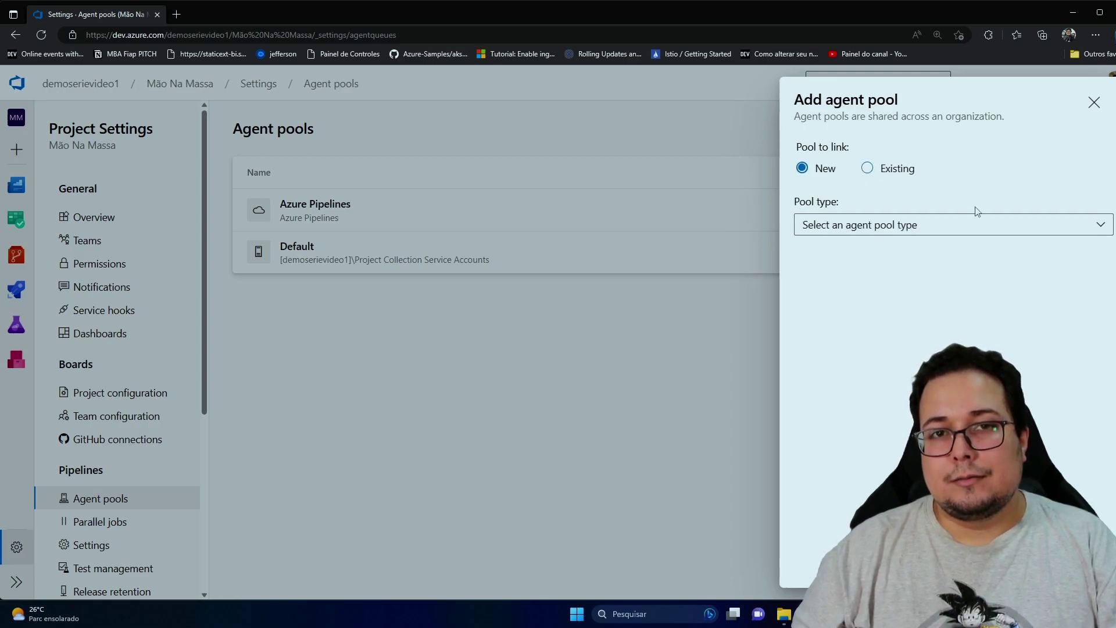
pyautogui.click(1006, 225)
pyautogui.click(879, 256)
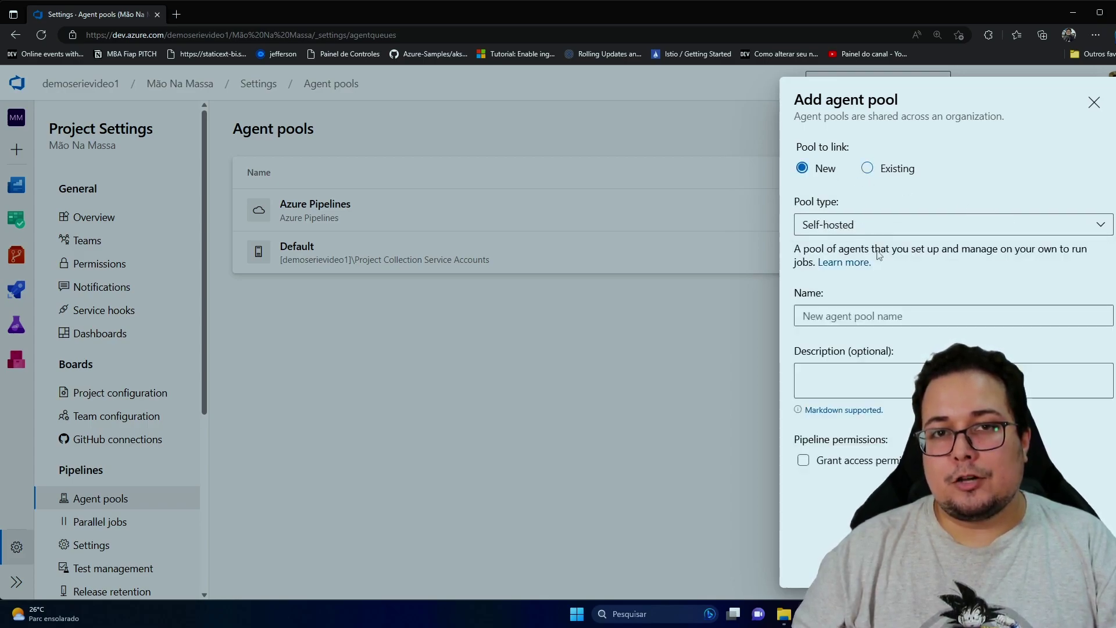
pyautogui.click(890, 314)
pyautogui.write('NovoPool')
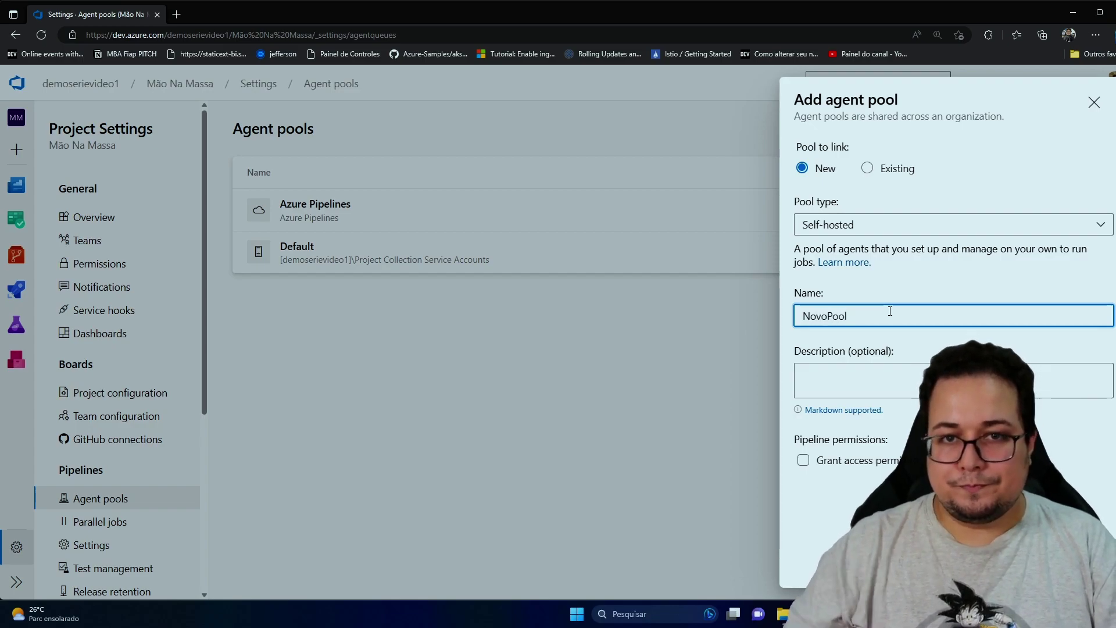
pyautogui.press('Return')
# Open NovoPool and examine the new-agent setup instructions for Windows, macOS and Linux, as well as the pool's agents list
pyautogui.click(394, 314)
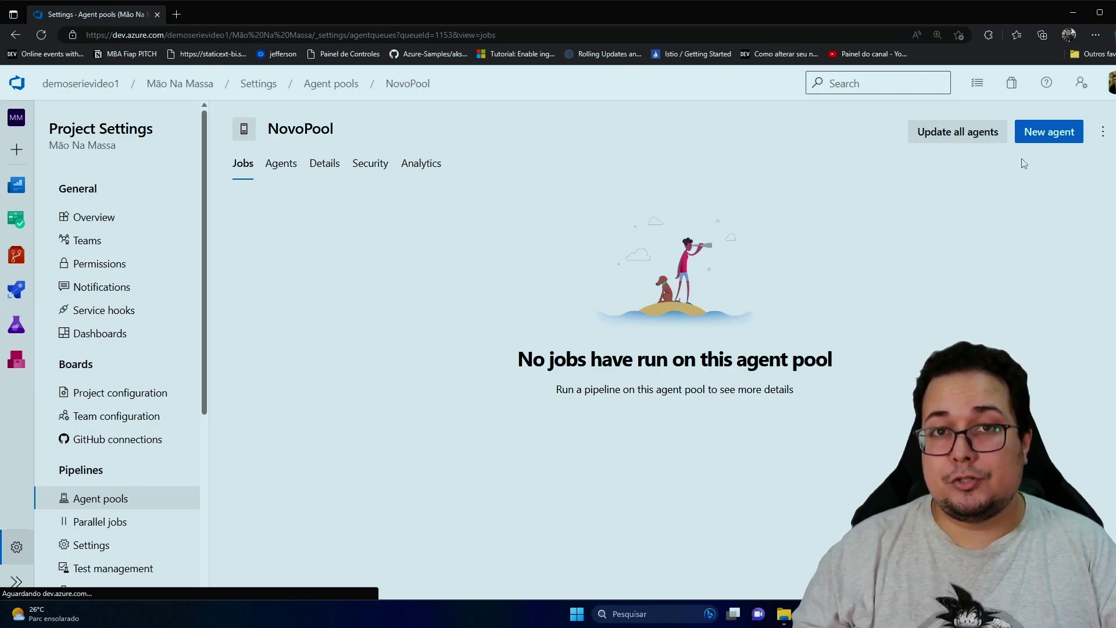
pyautogui.click(1058, 136)
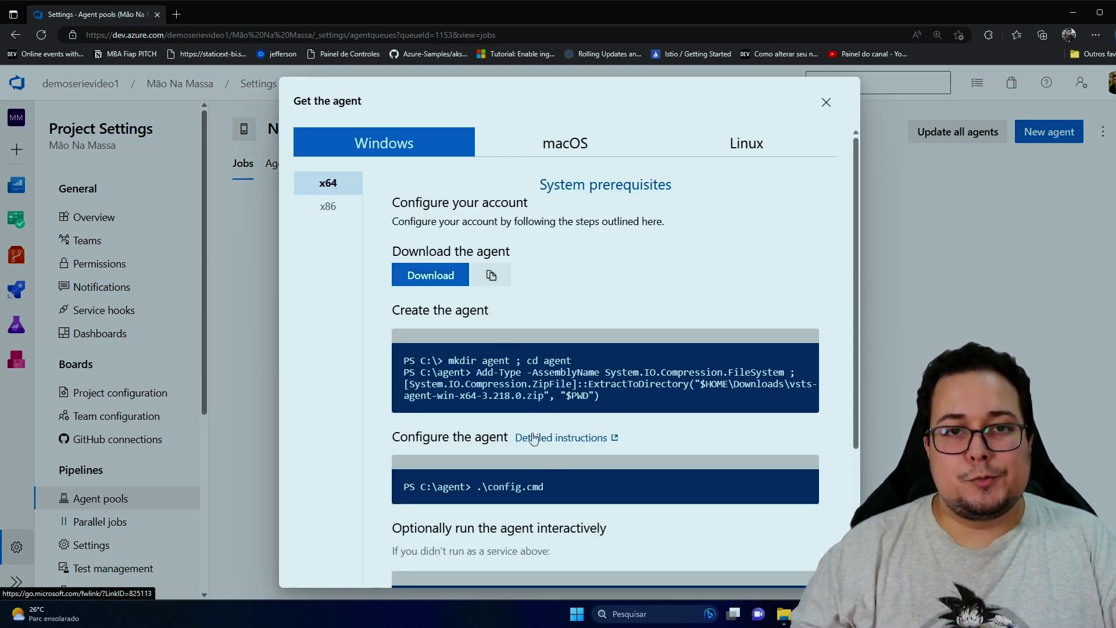
pyautogui.scroll(-2, 529, 433)
pyautogui.scroll(2, 527, 428)
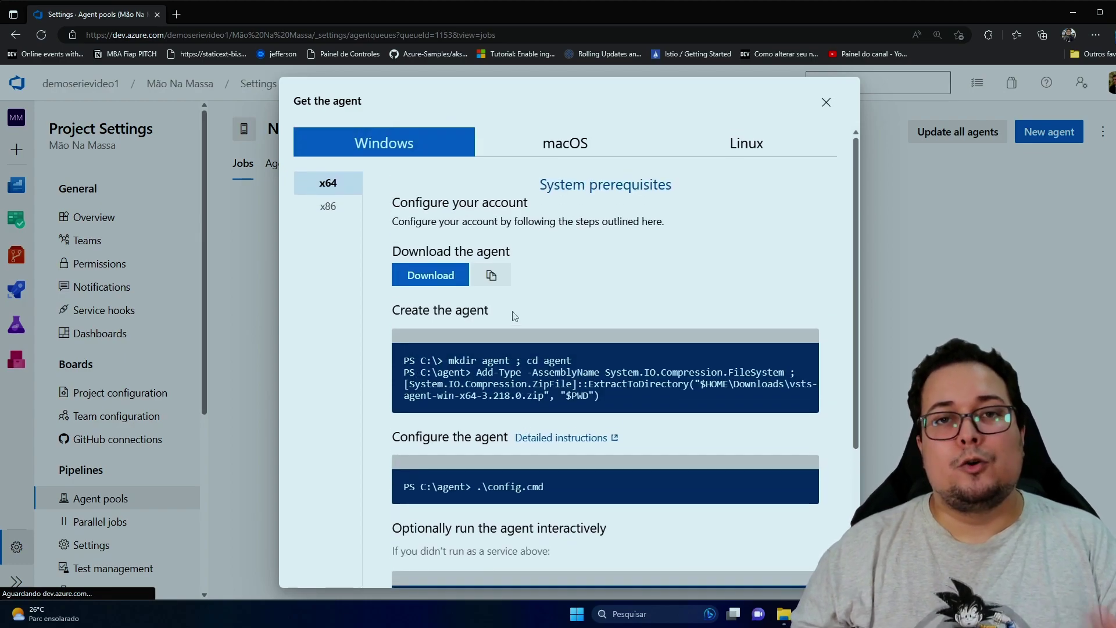
pyautogui.click(569, 145)
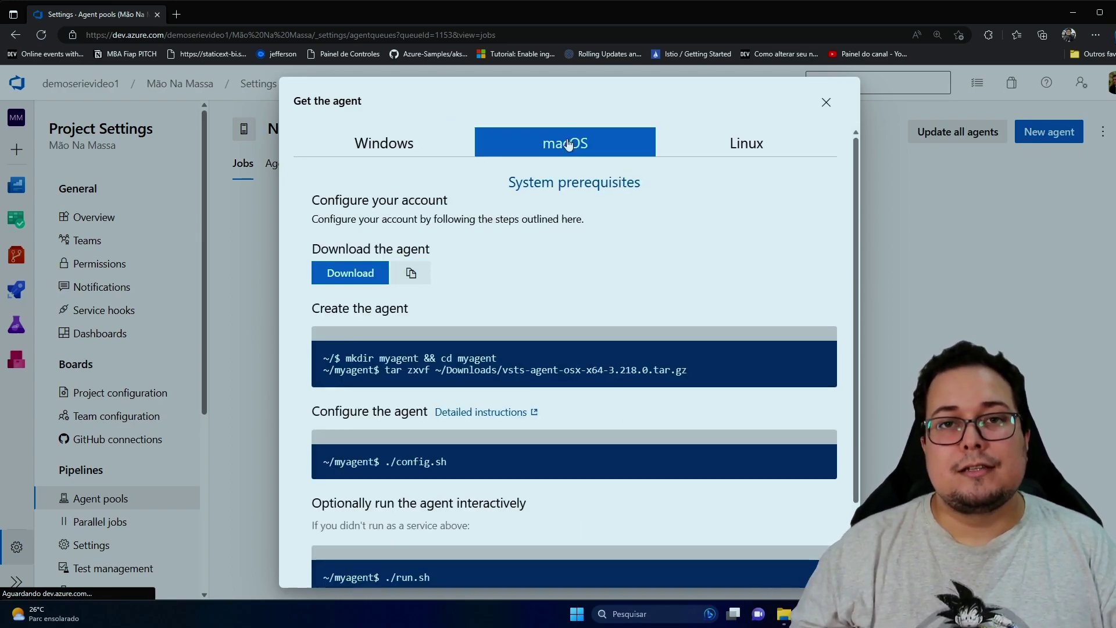
pyautogui.click(722, 144)
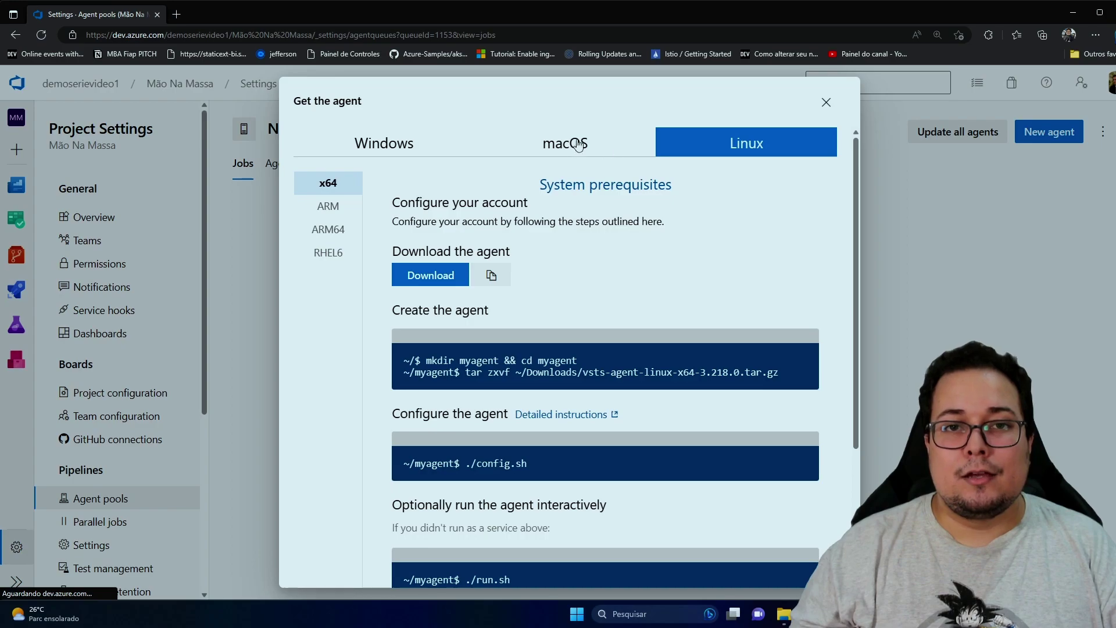
pyautogui.scroll(-3, 543, 410)
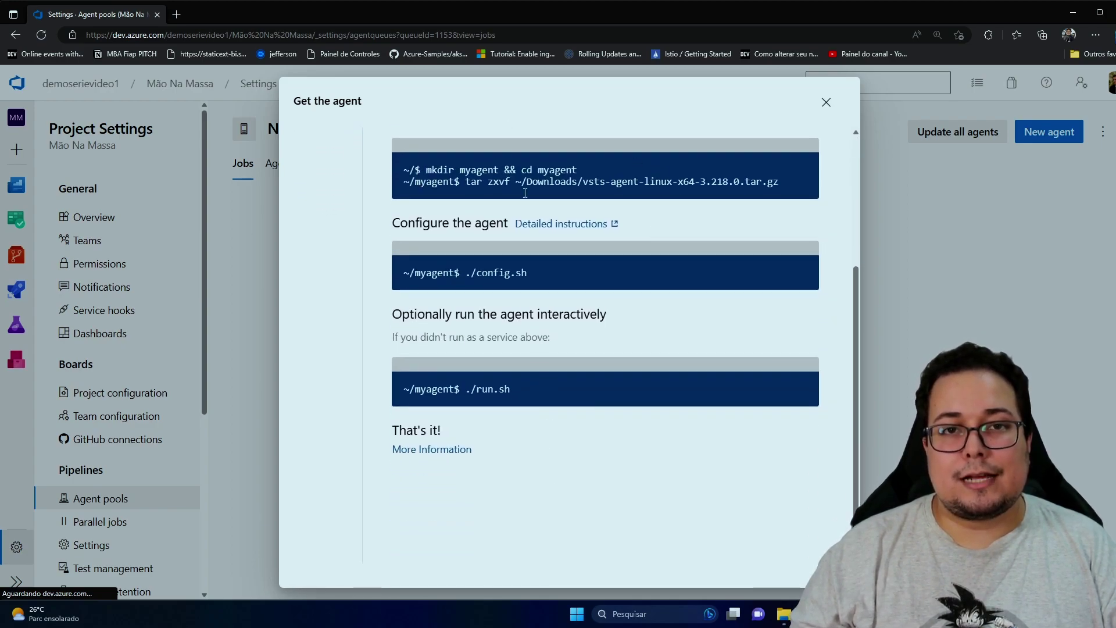
pyautogui.scroll(3, 543, 410)
pyautogui.click(826, 102)
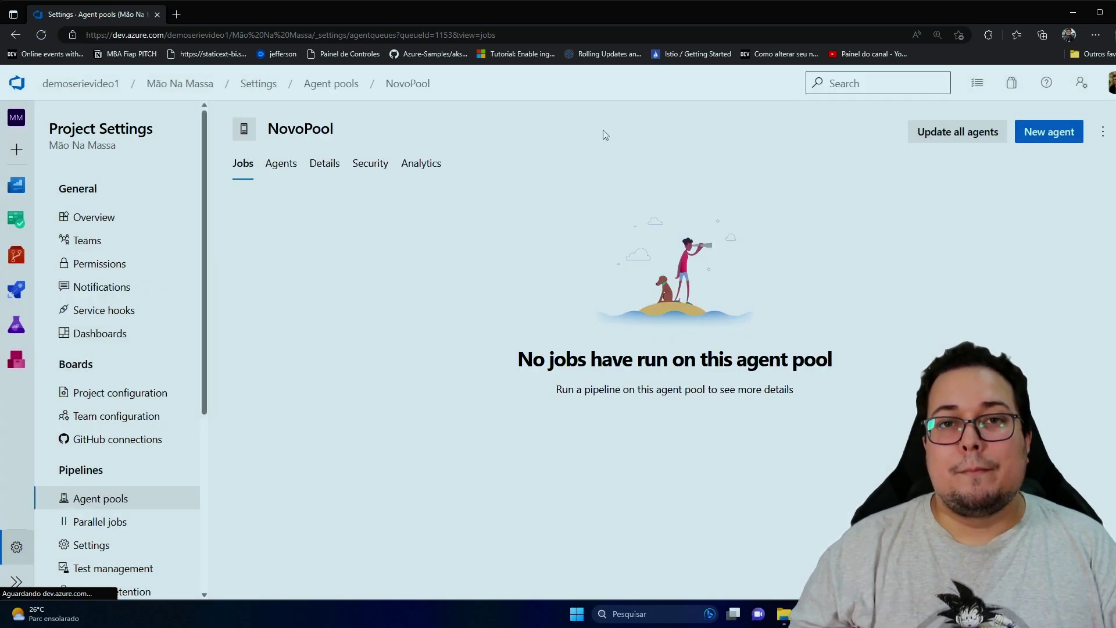
pyautogui.click(281, 164)
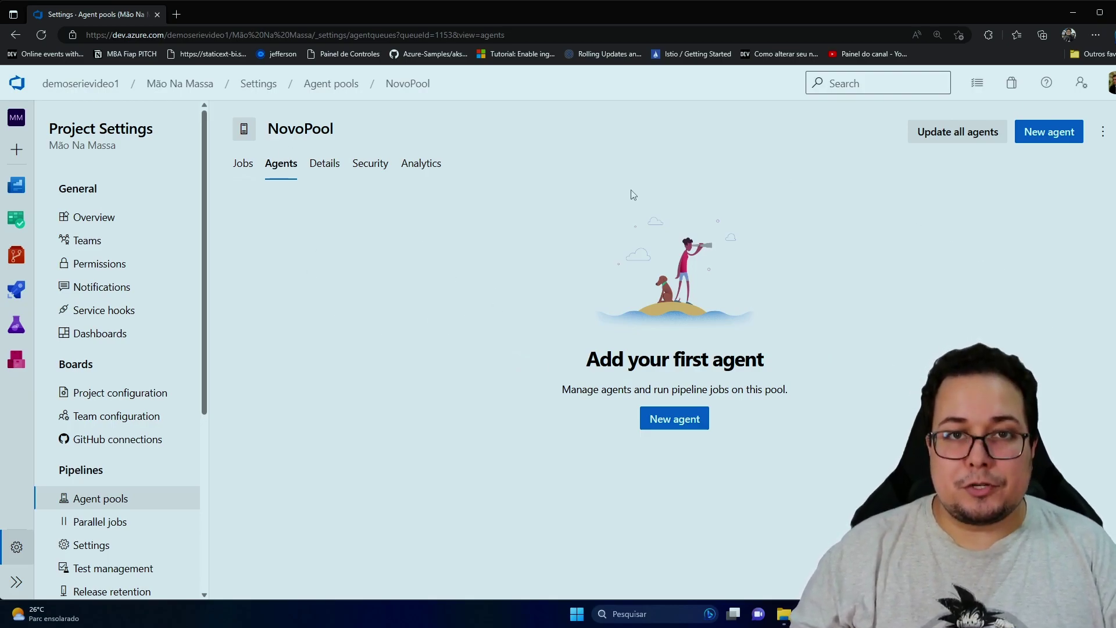
# Check the project's parallel jobs, and enable "Disable creation of classic build and classic release pipelines" in the pipeline settings
pyautogui.click(108, 526)
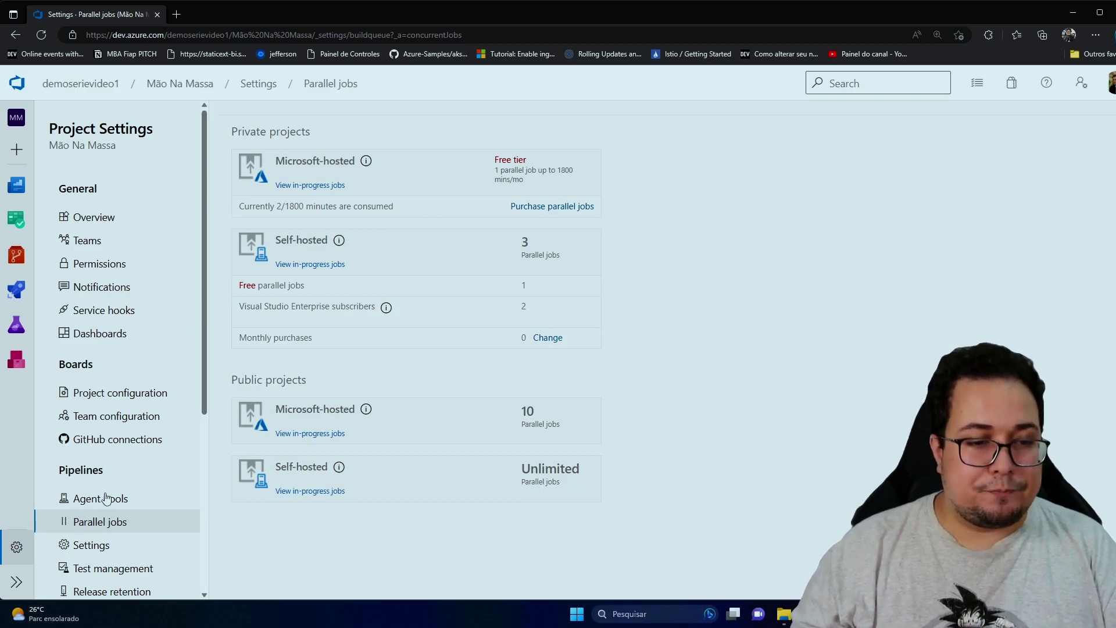
pyautogui.click(102, 556)
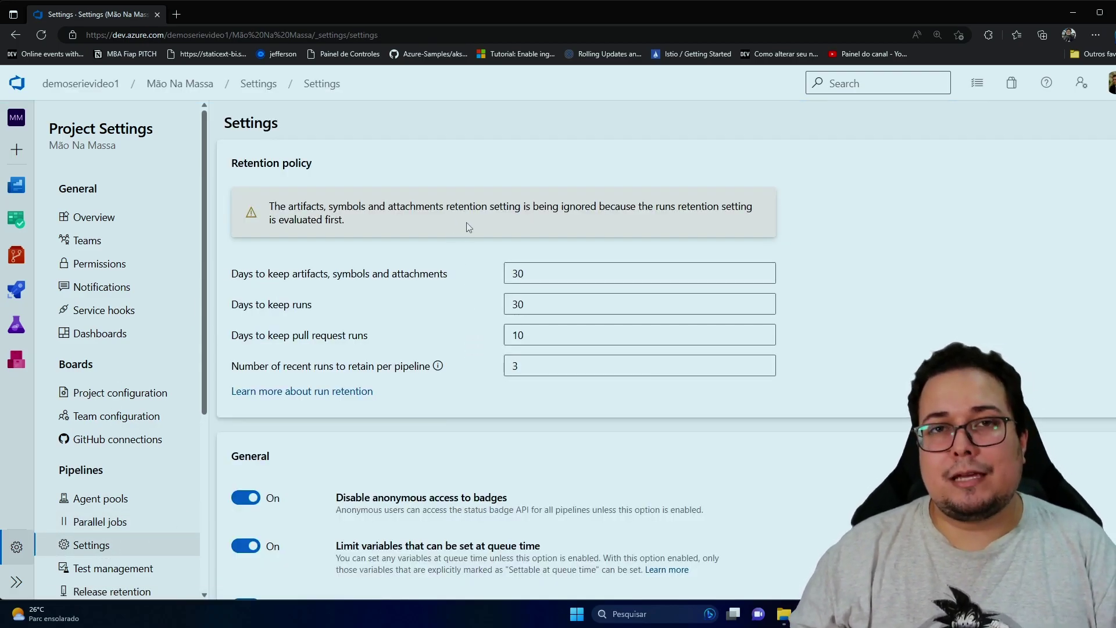
pyautogui.scroll(-5, 470, 226)
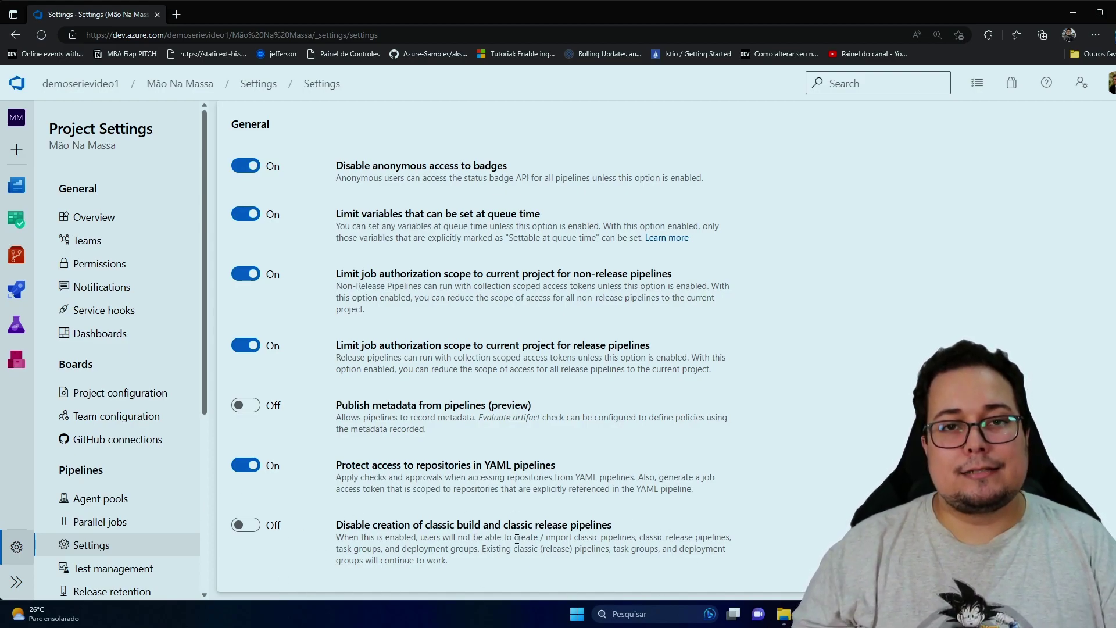
pyautogui.click(241, 527)
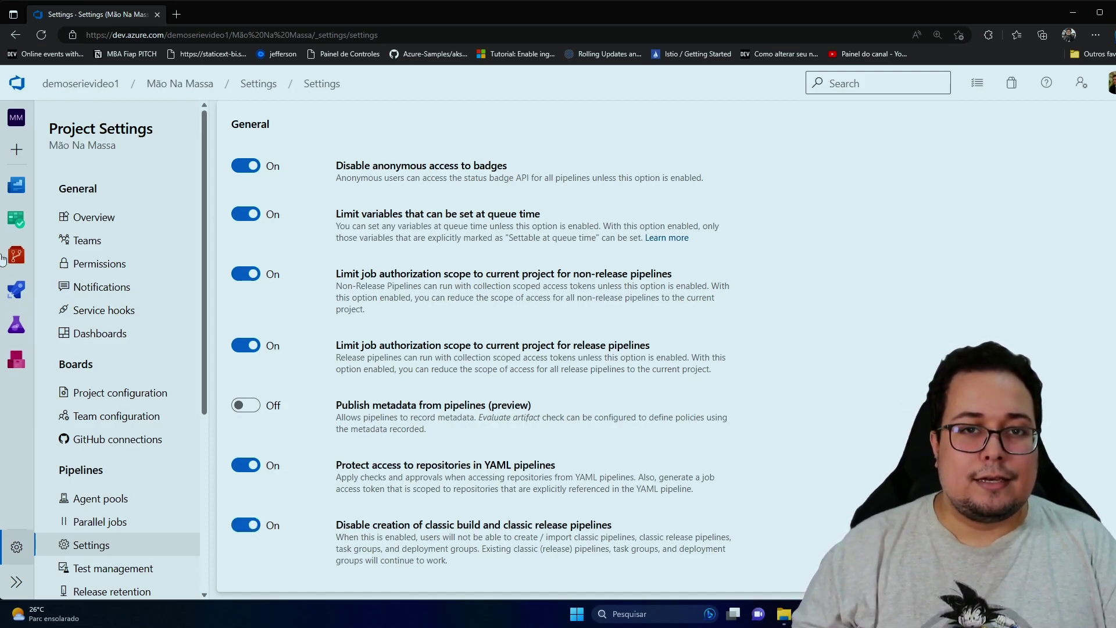
# View the Mão Na Massa-CI run history, and start creating a new pipeline from the project's pipelines list
pyautogui.click(18, 294)
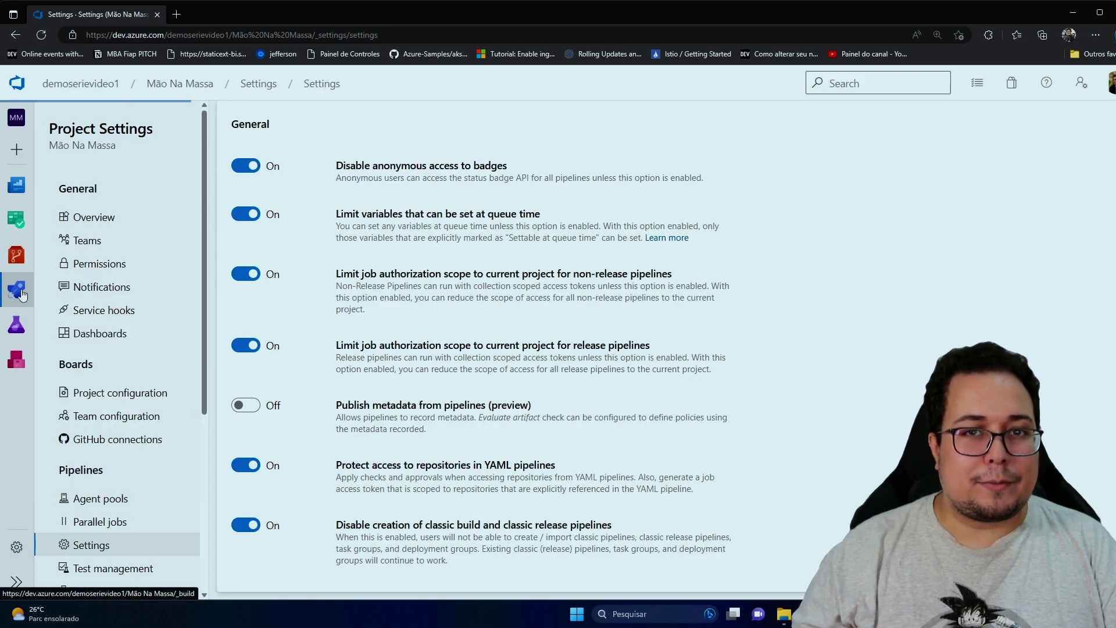
pyautogui.click(426, 335)
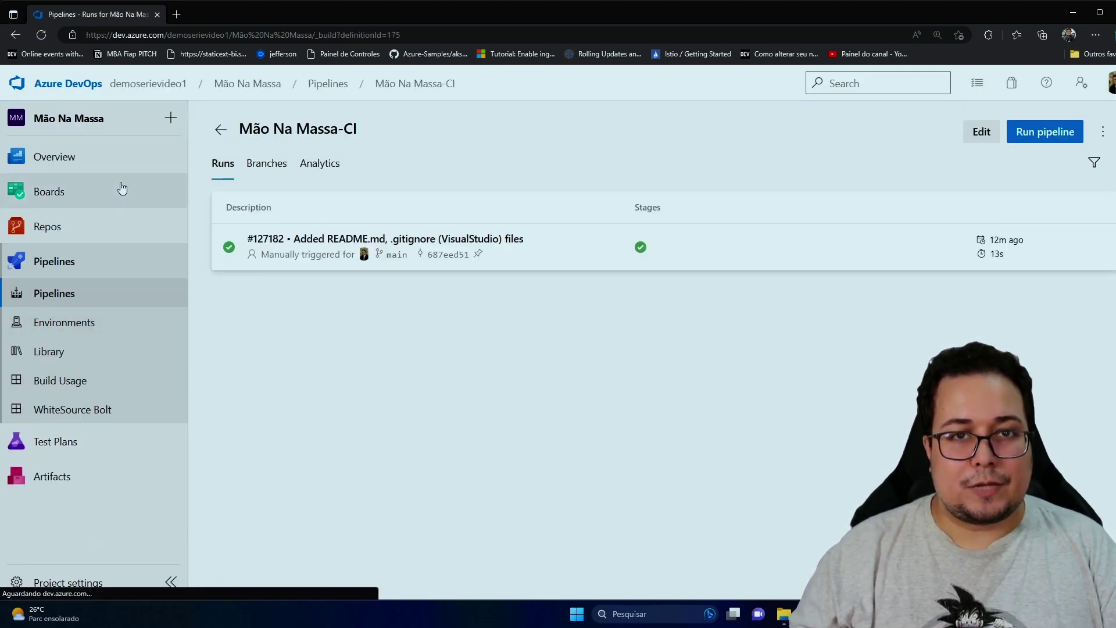
pyautogui.click(69, 295)
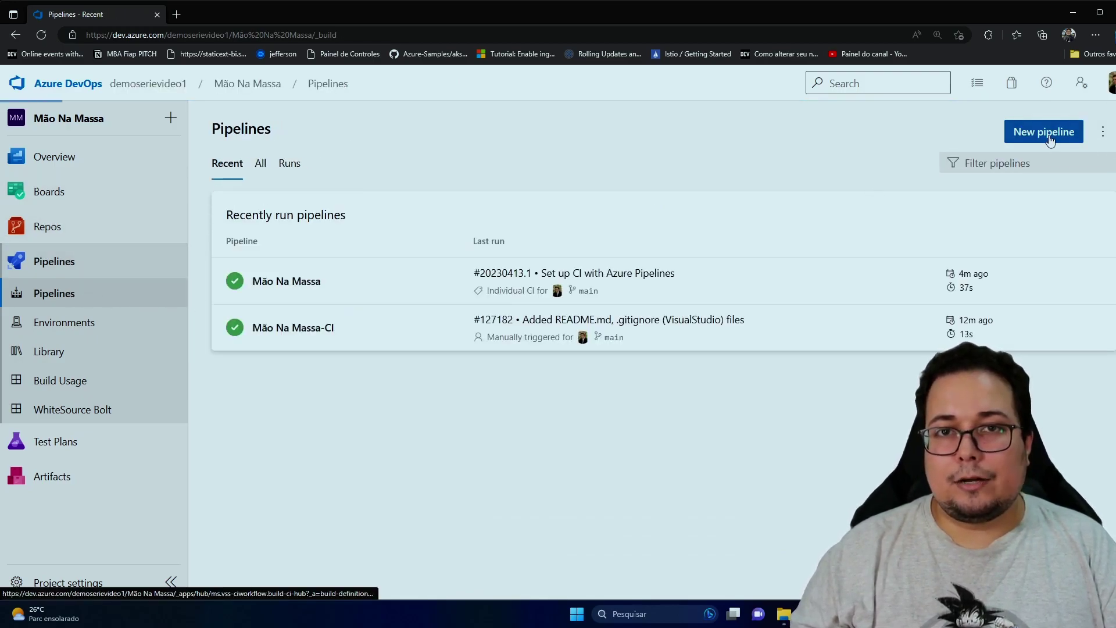
pyautogui.click(1044, 133)
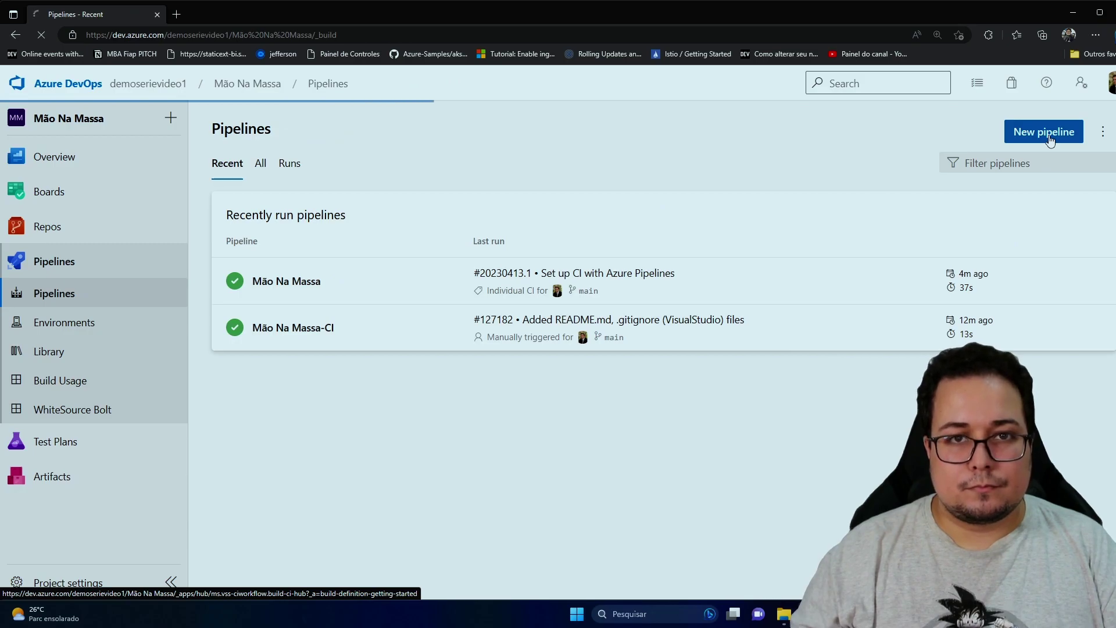